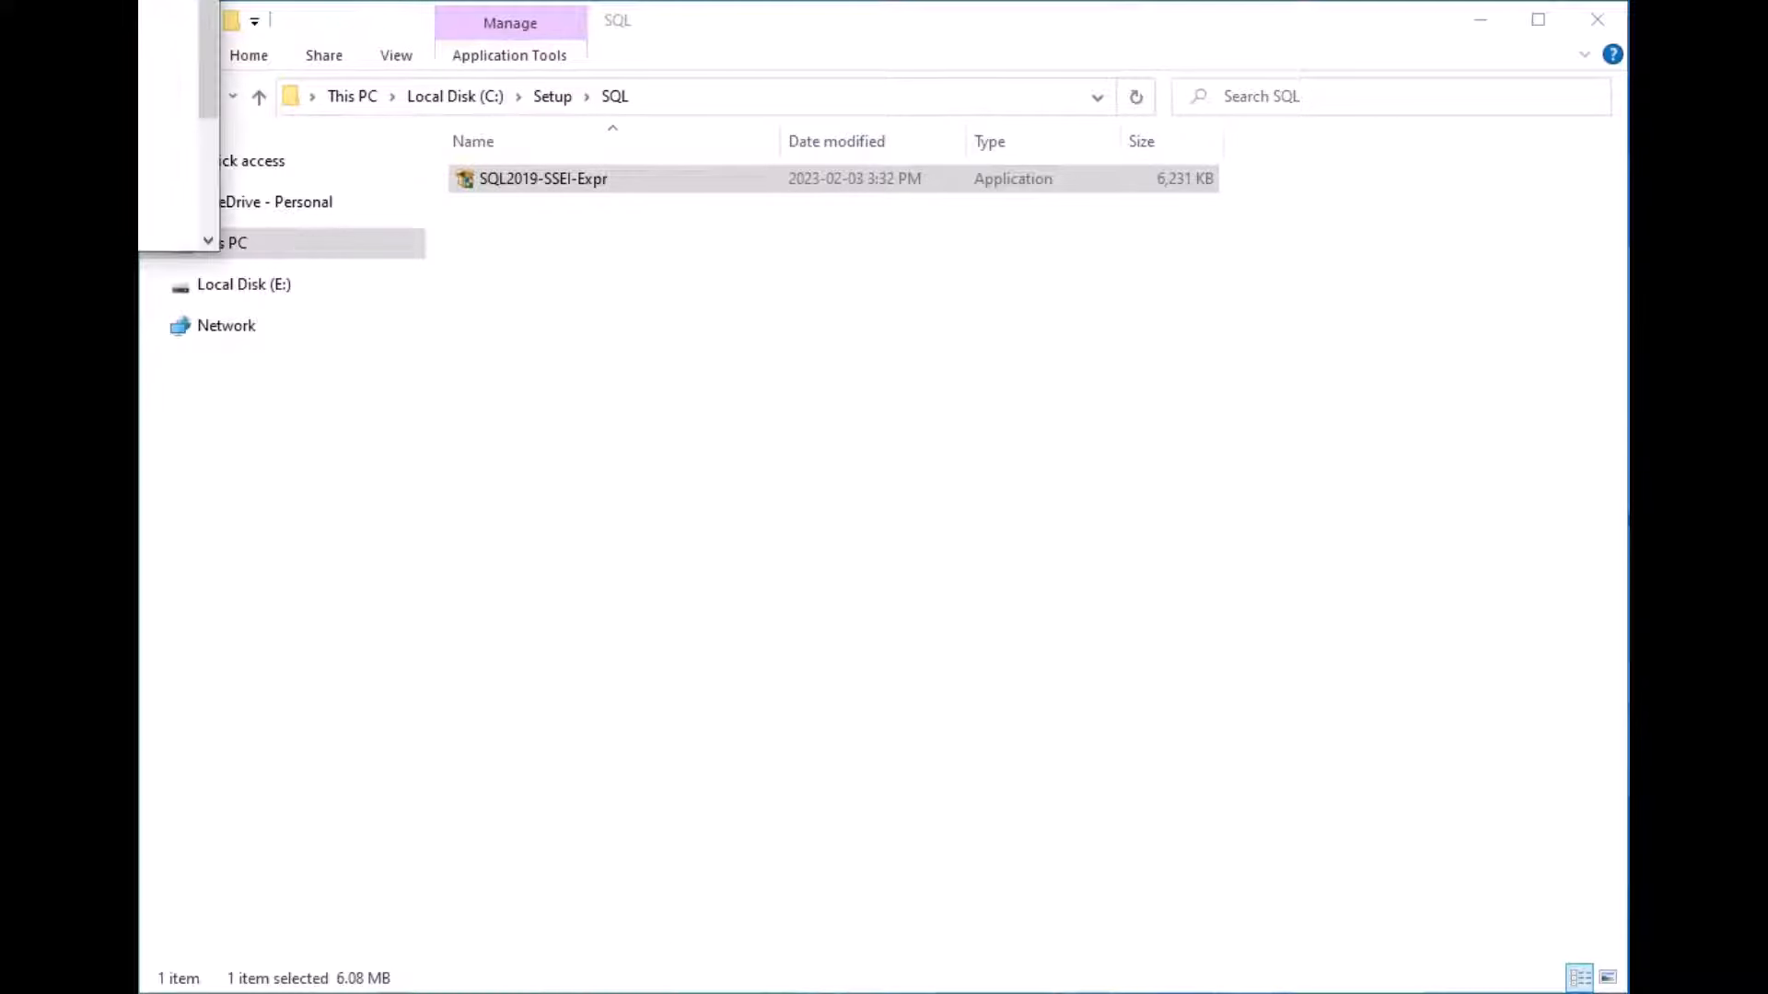
- Start a new SQL Server stand-alone installation from the Installation Center and accept the license terms
left_click_drag(138, 0, 793, 135)
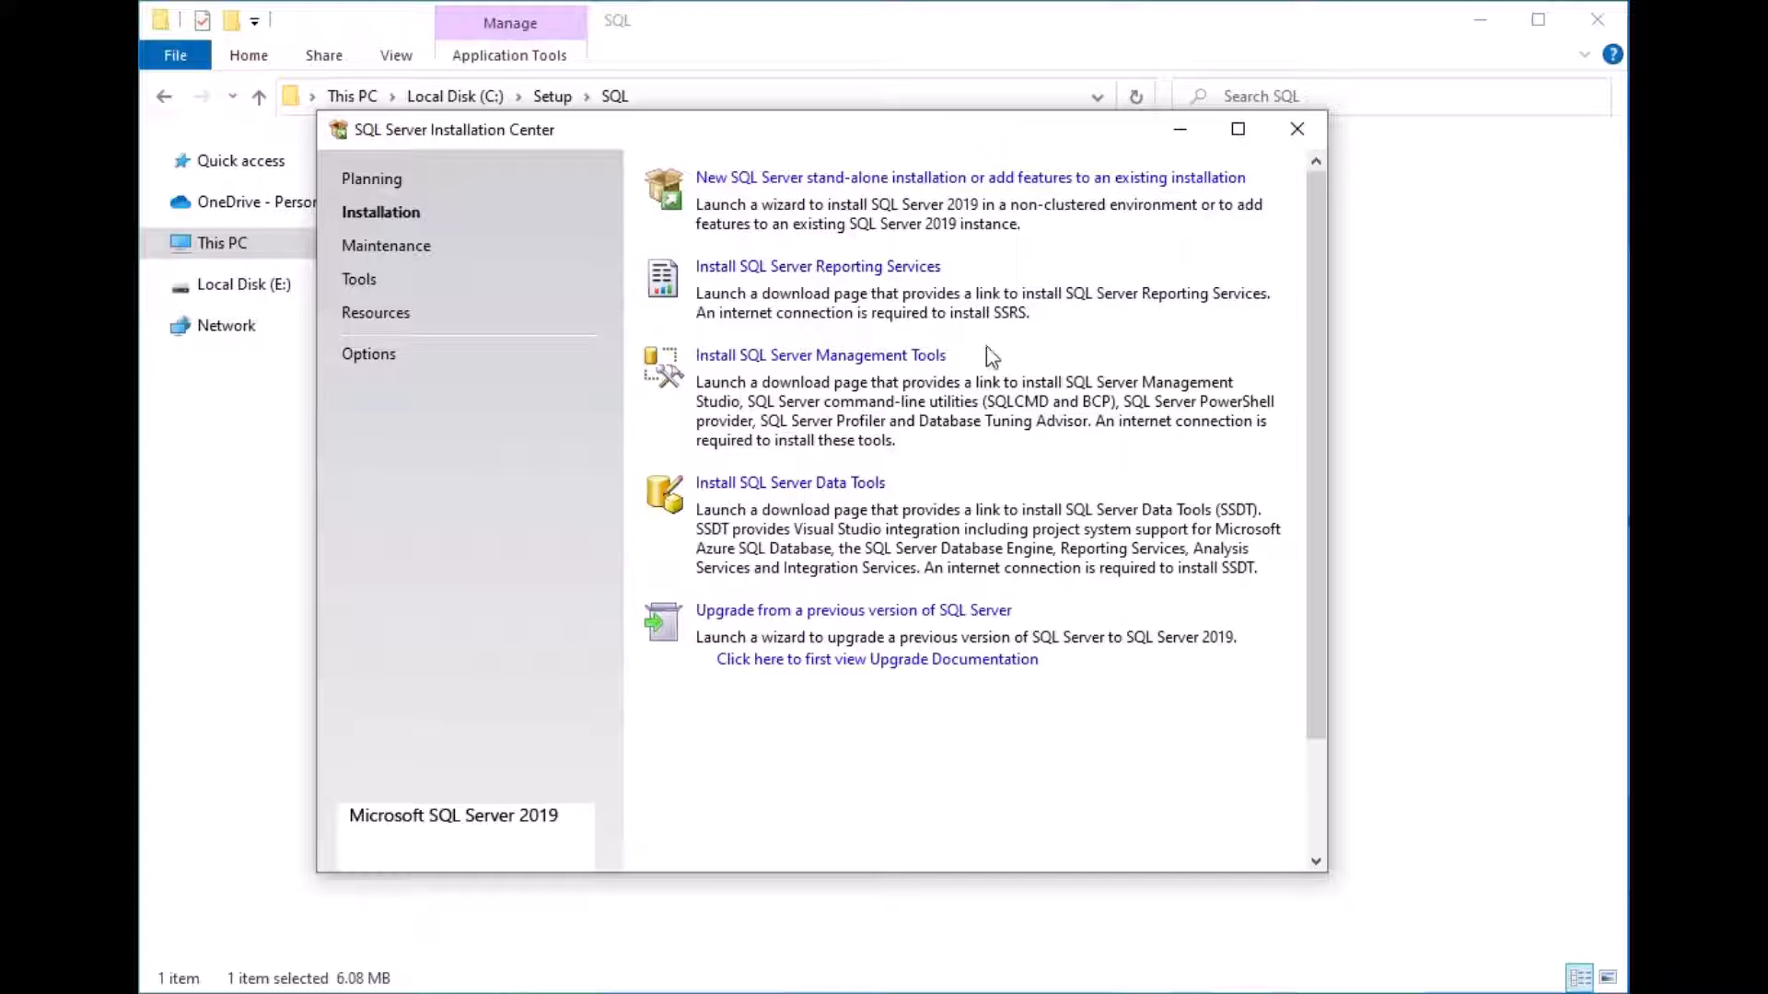
left_click(861, 185)
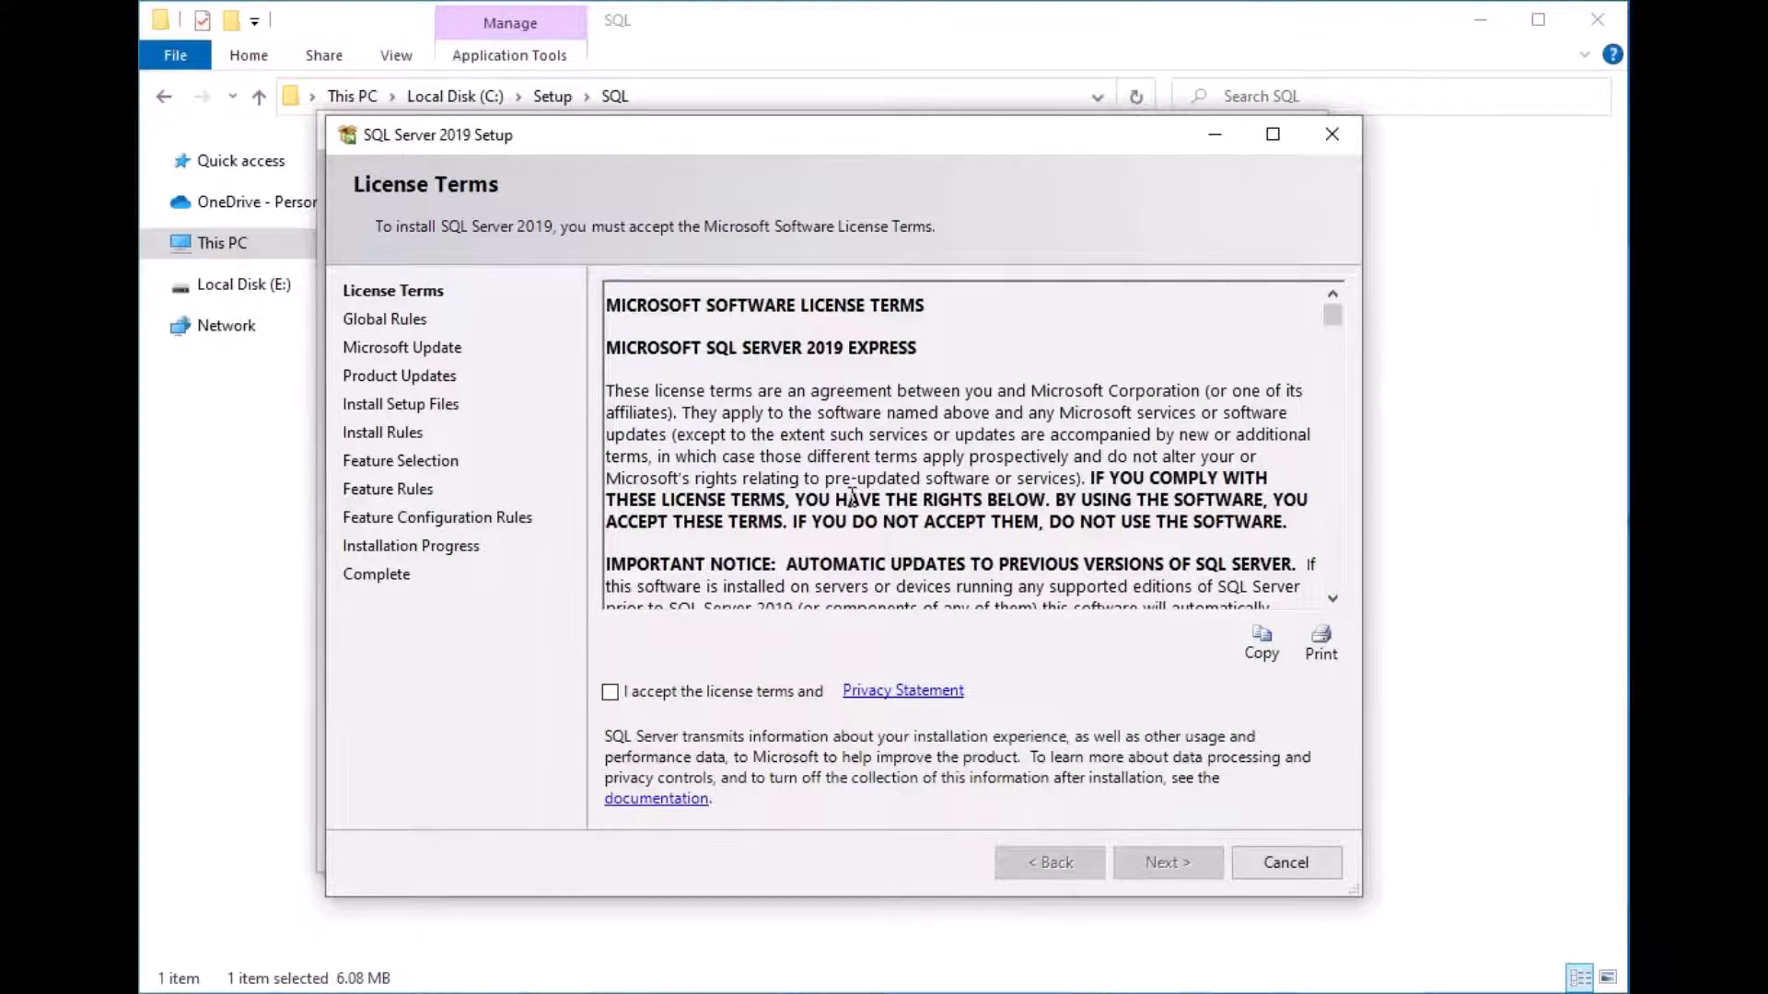
scroll(851, 498, "down", 5)
left_click_drag(1333, 350, 1332, 589)
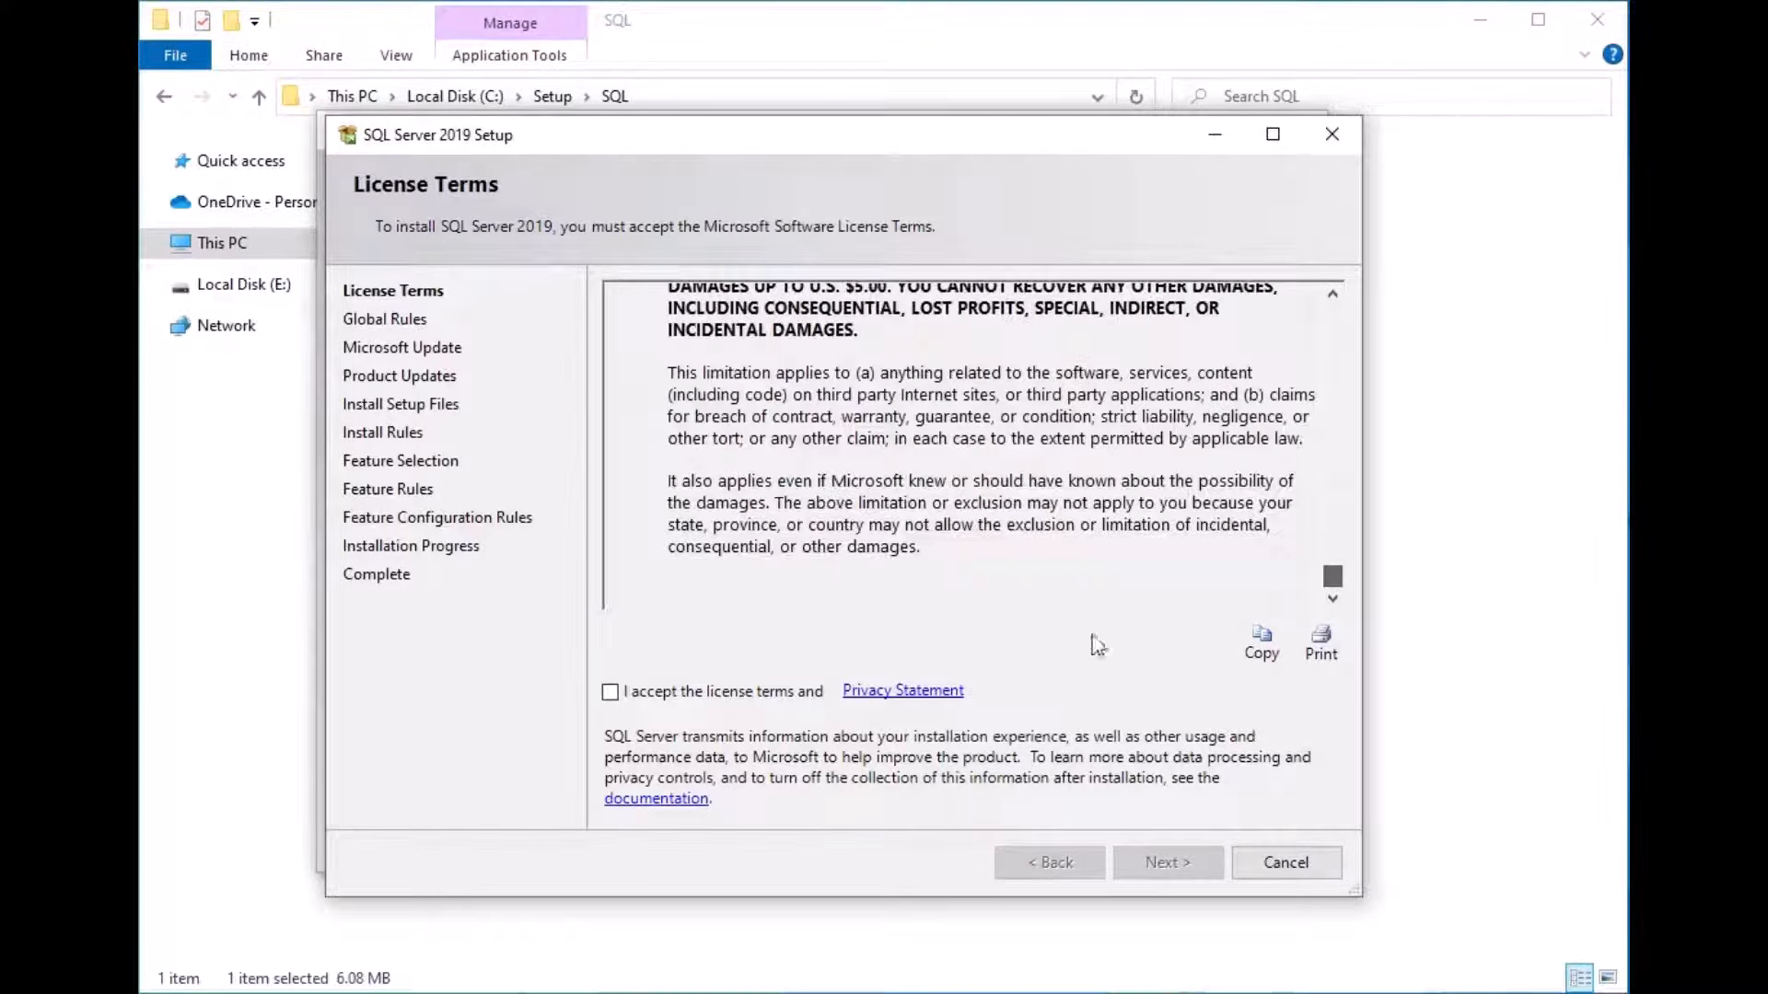
left_click(611, 692)
left_click(1153, 858)
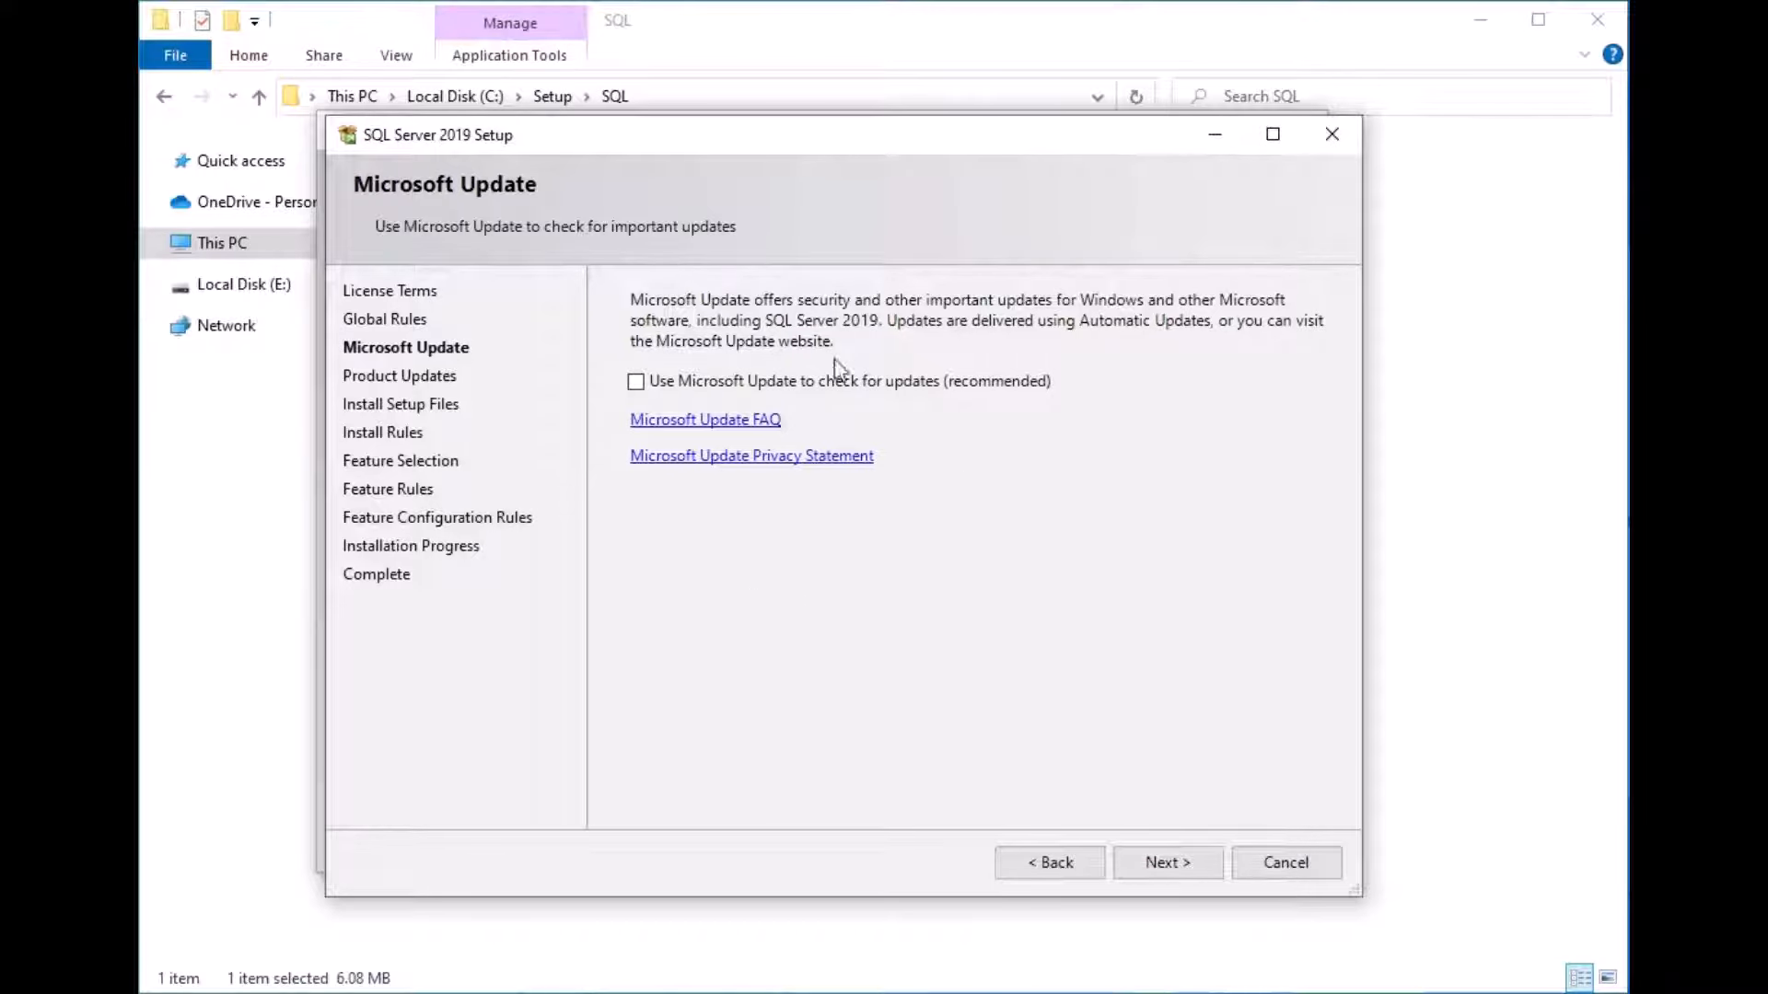
- Enable Microsoft Update for checking updates and continue through the install rules to feature selection
left_click(636, 382)
left_click(1166, 861)
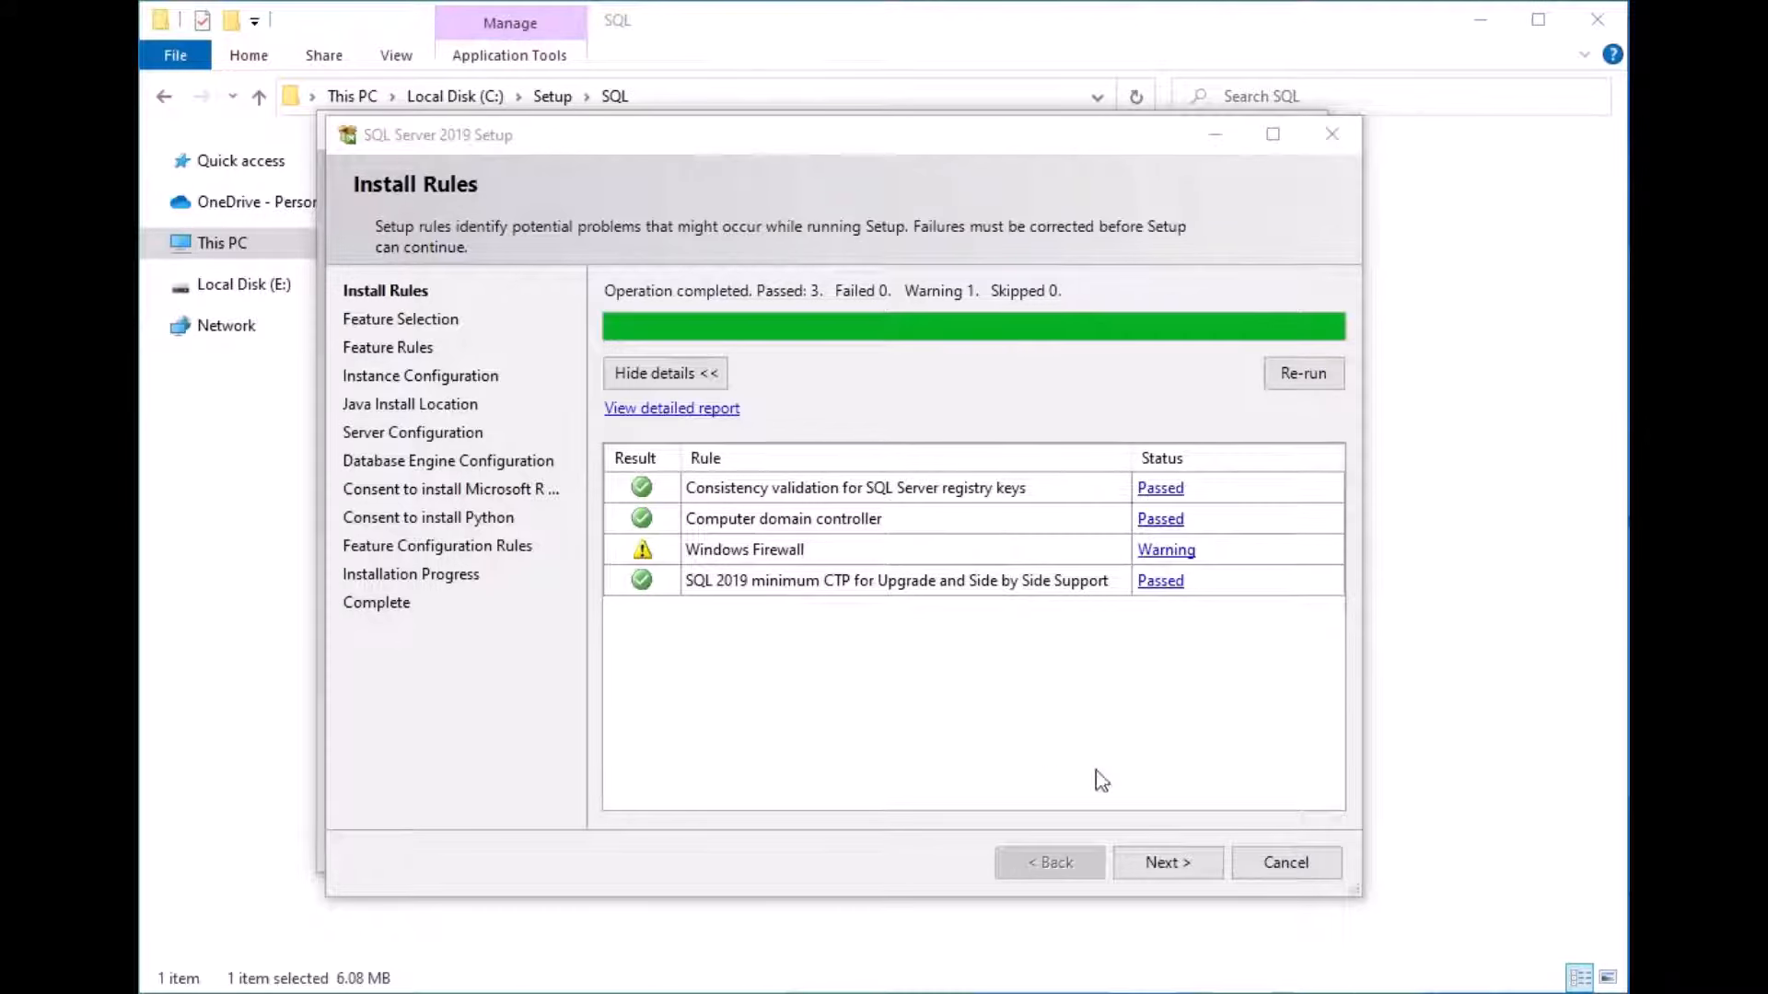
left_click(1172, 863)
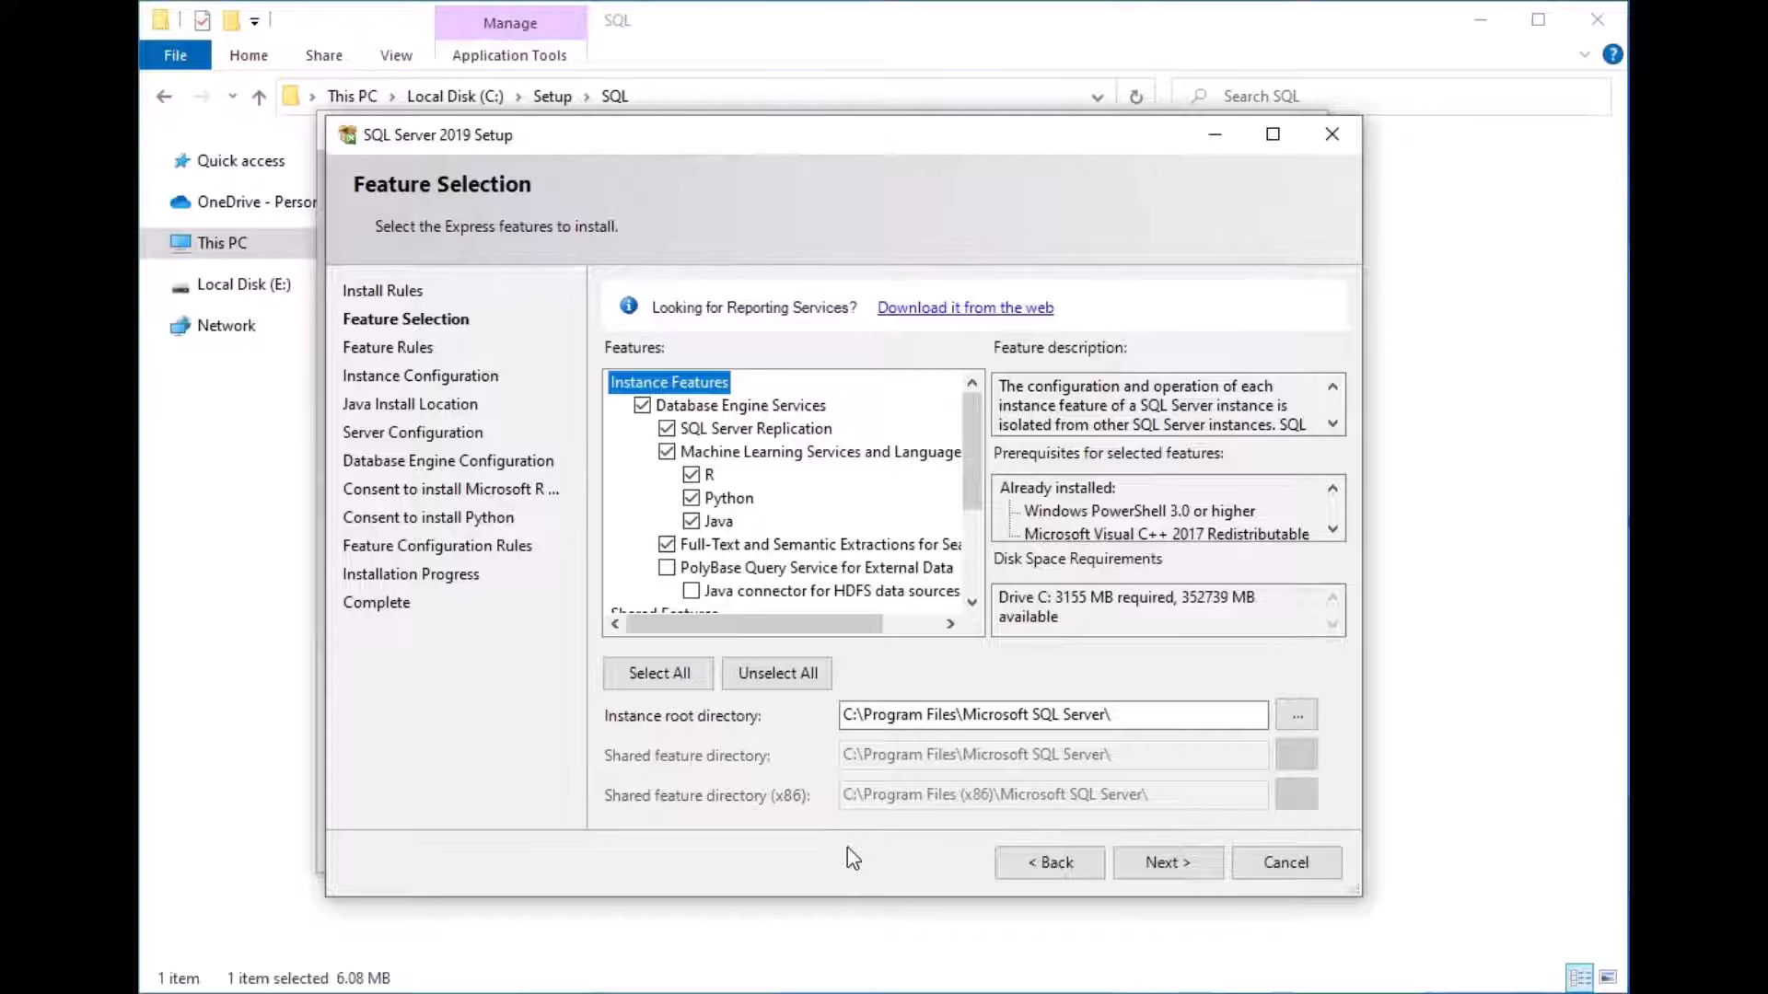
- Deselect SQL Server Replication and Machine Learning Services with R, Python and Java, keeping the other default features, and continue
left_click(666, 452)
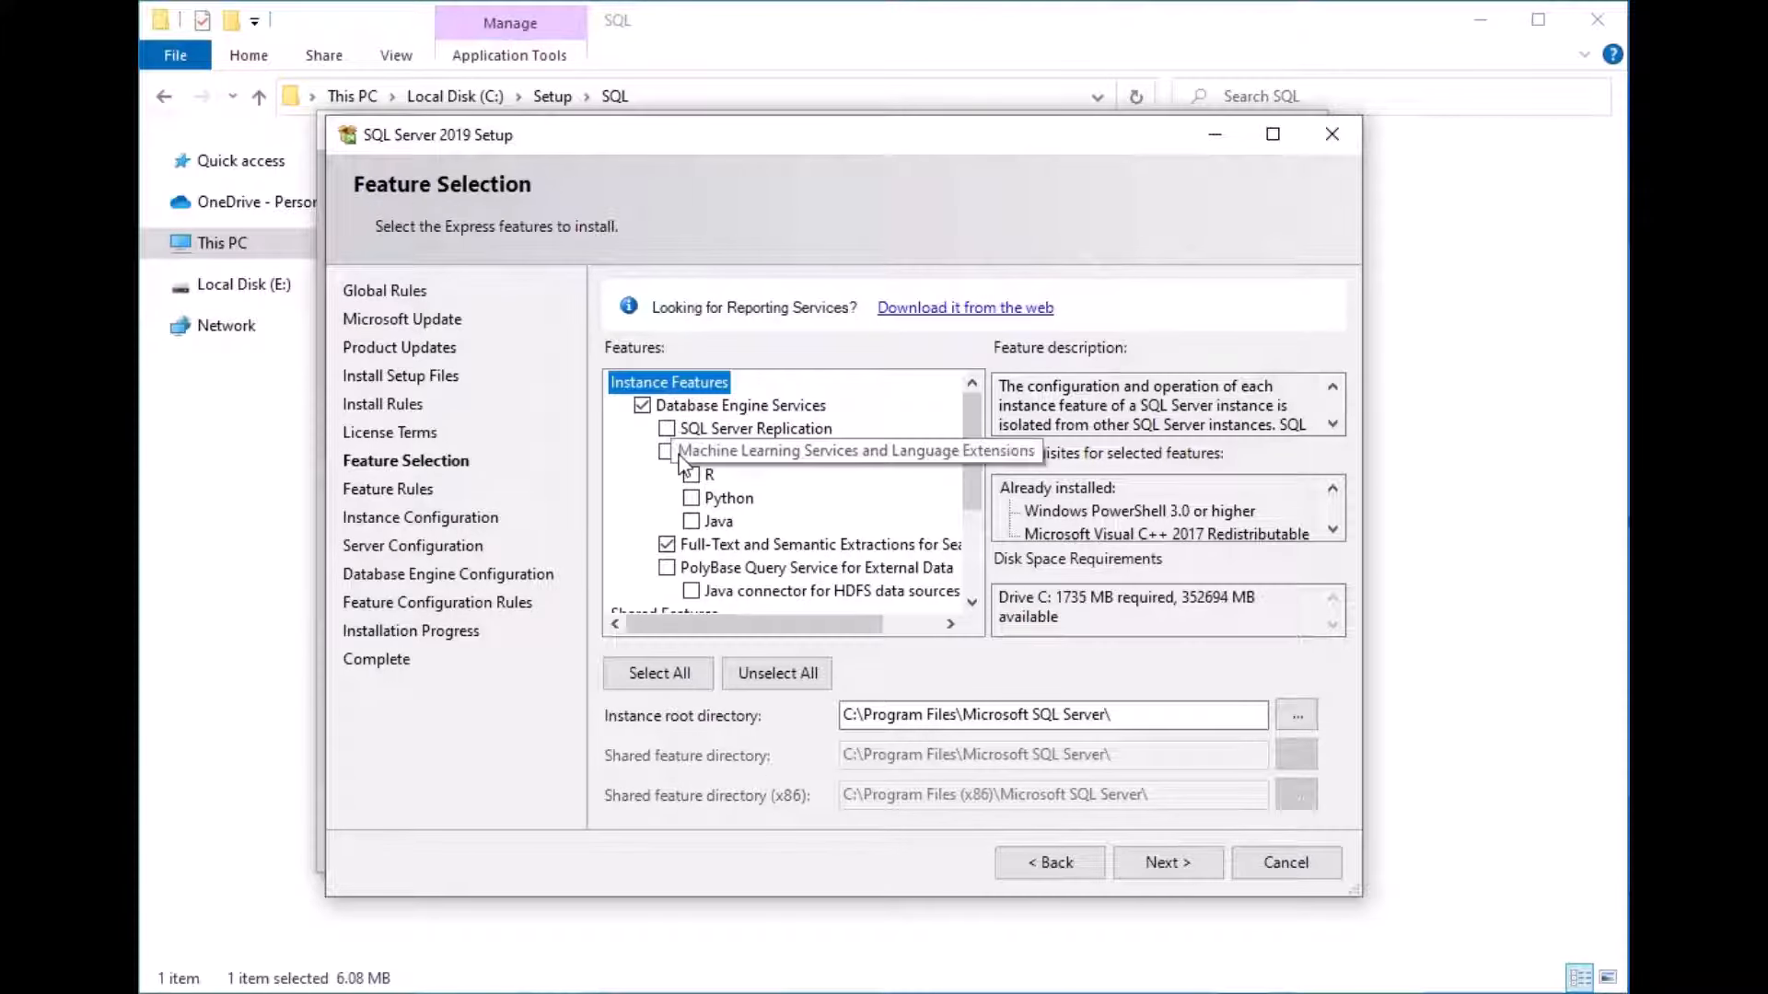
scroll(625, 467, "down", 1)
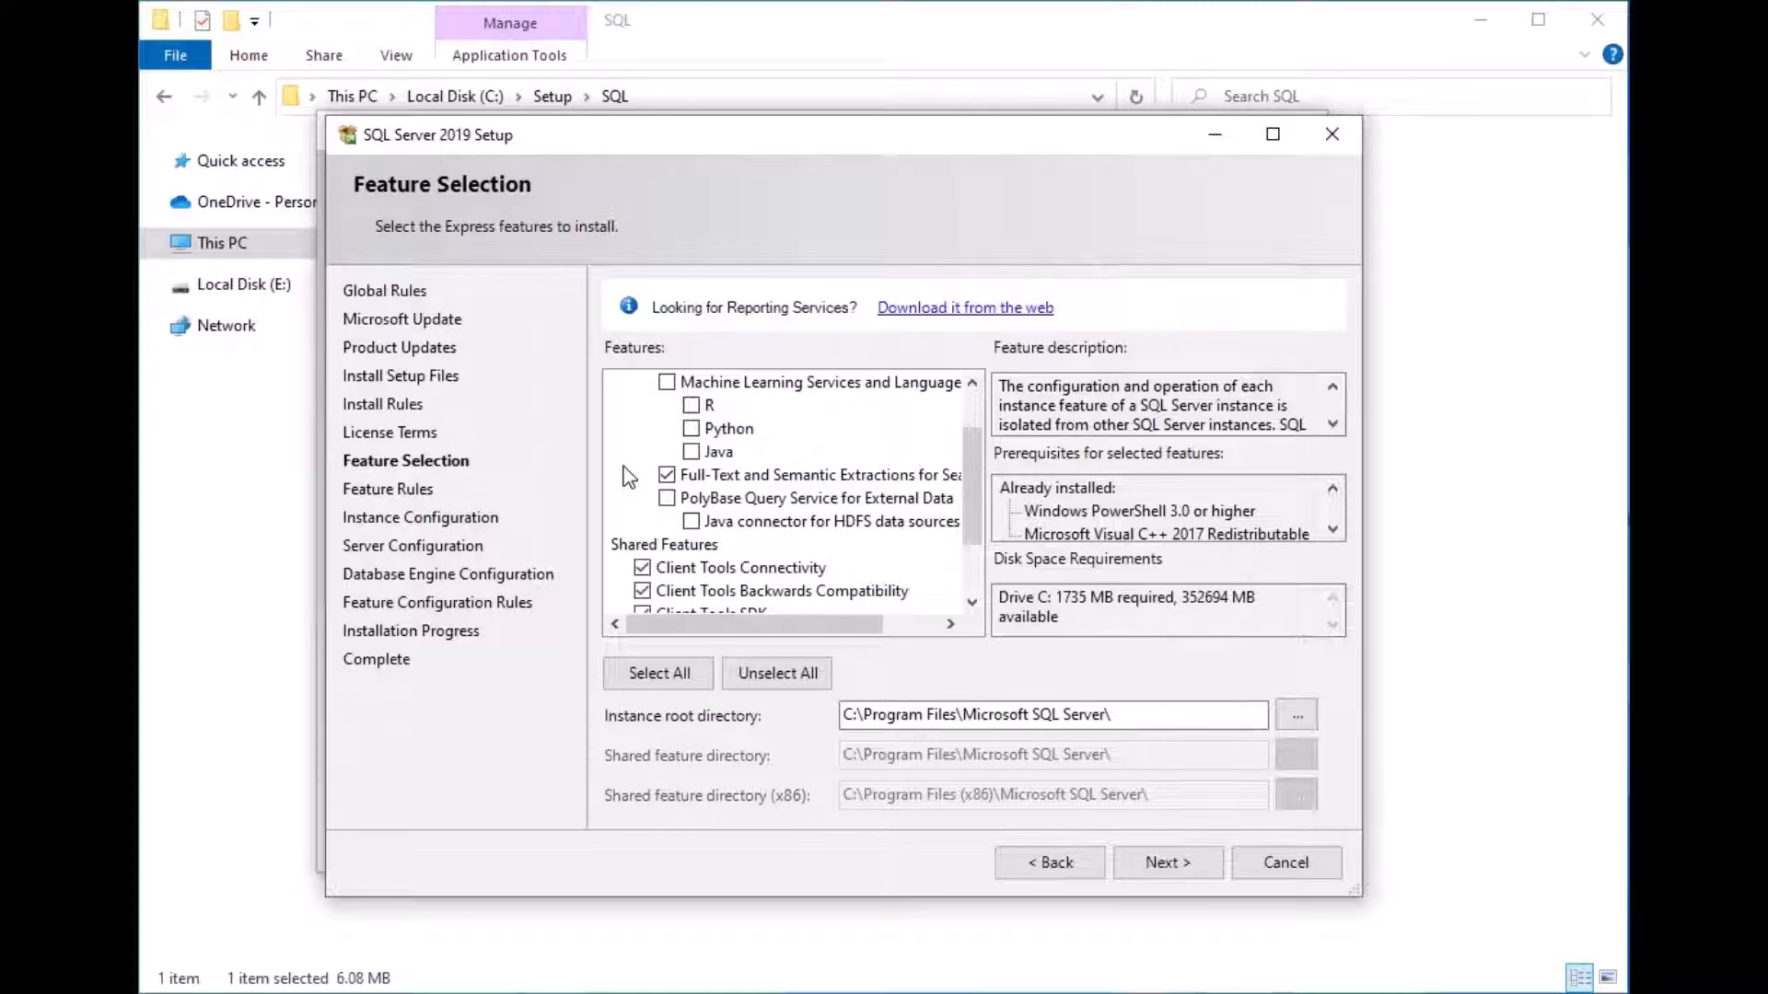
scroll(621, 493, "down", 1)
scroll(624, 503, "down", 1)
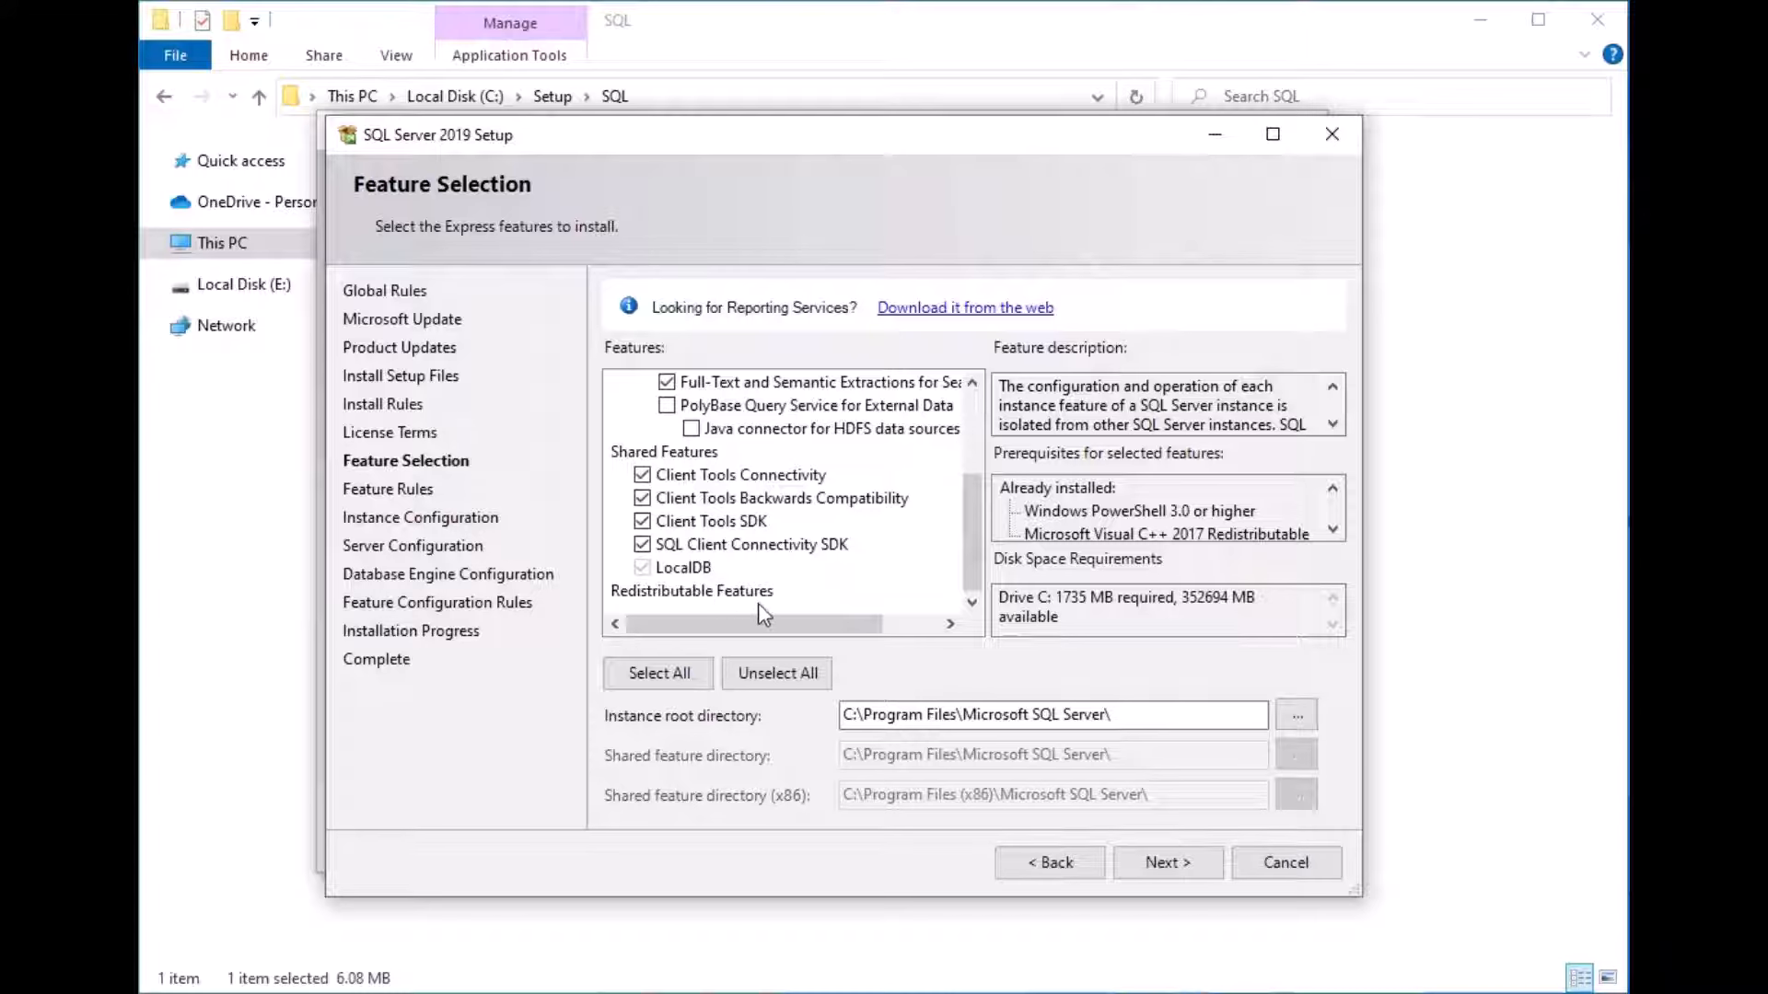
scroll(721, 523, "up", 1)
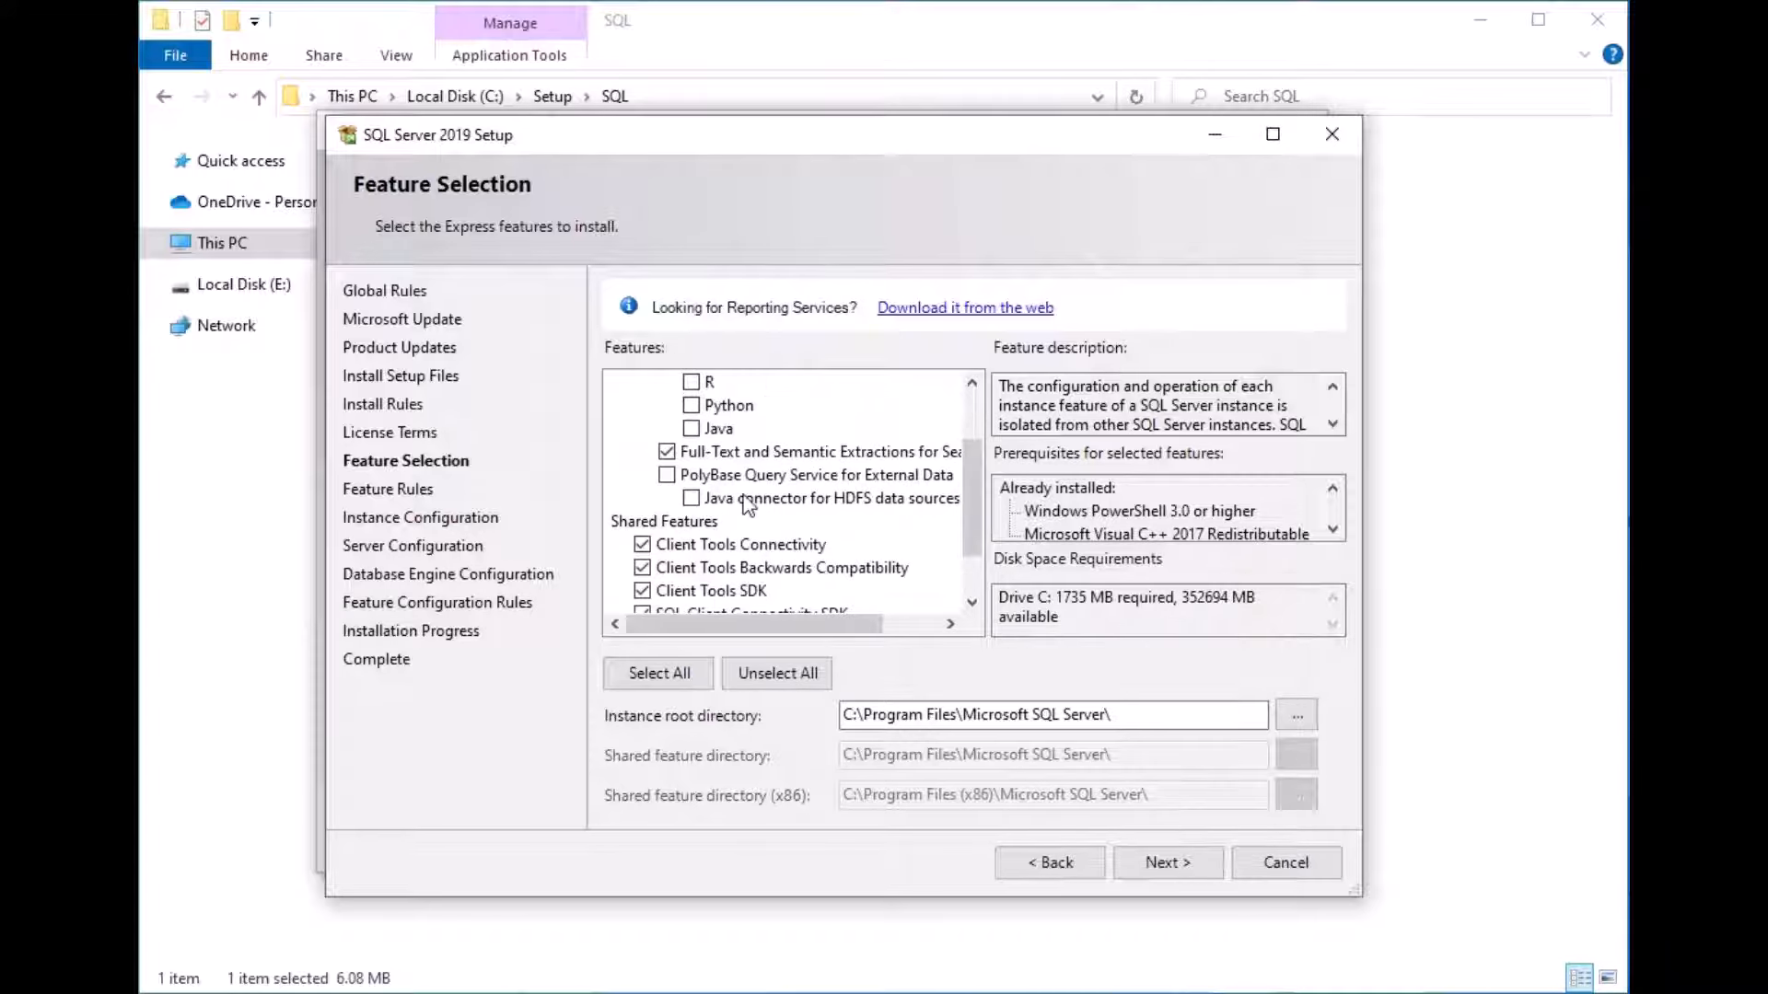
scroll(746, 502, "up", 1)
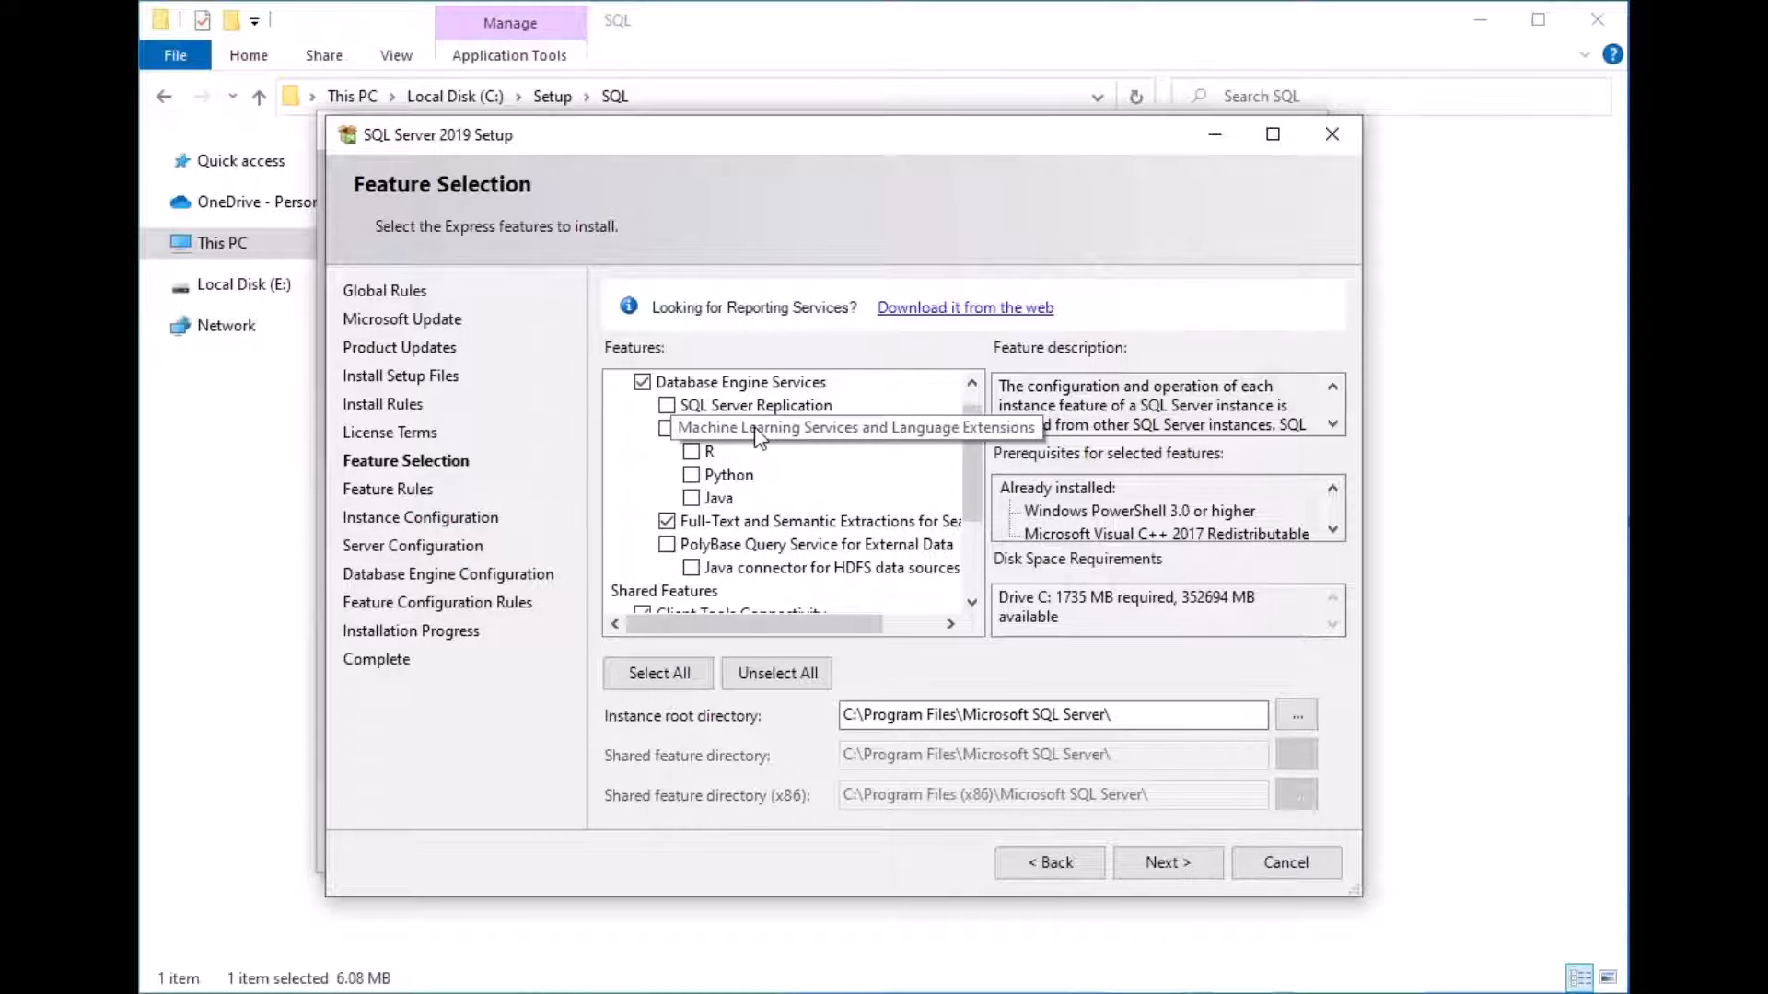
scroll(797, 473, "up", 1)
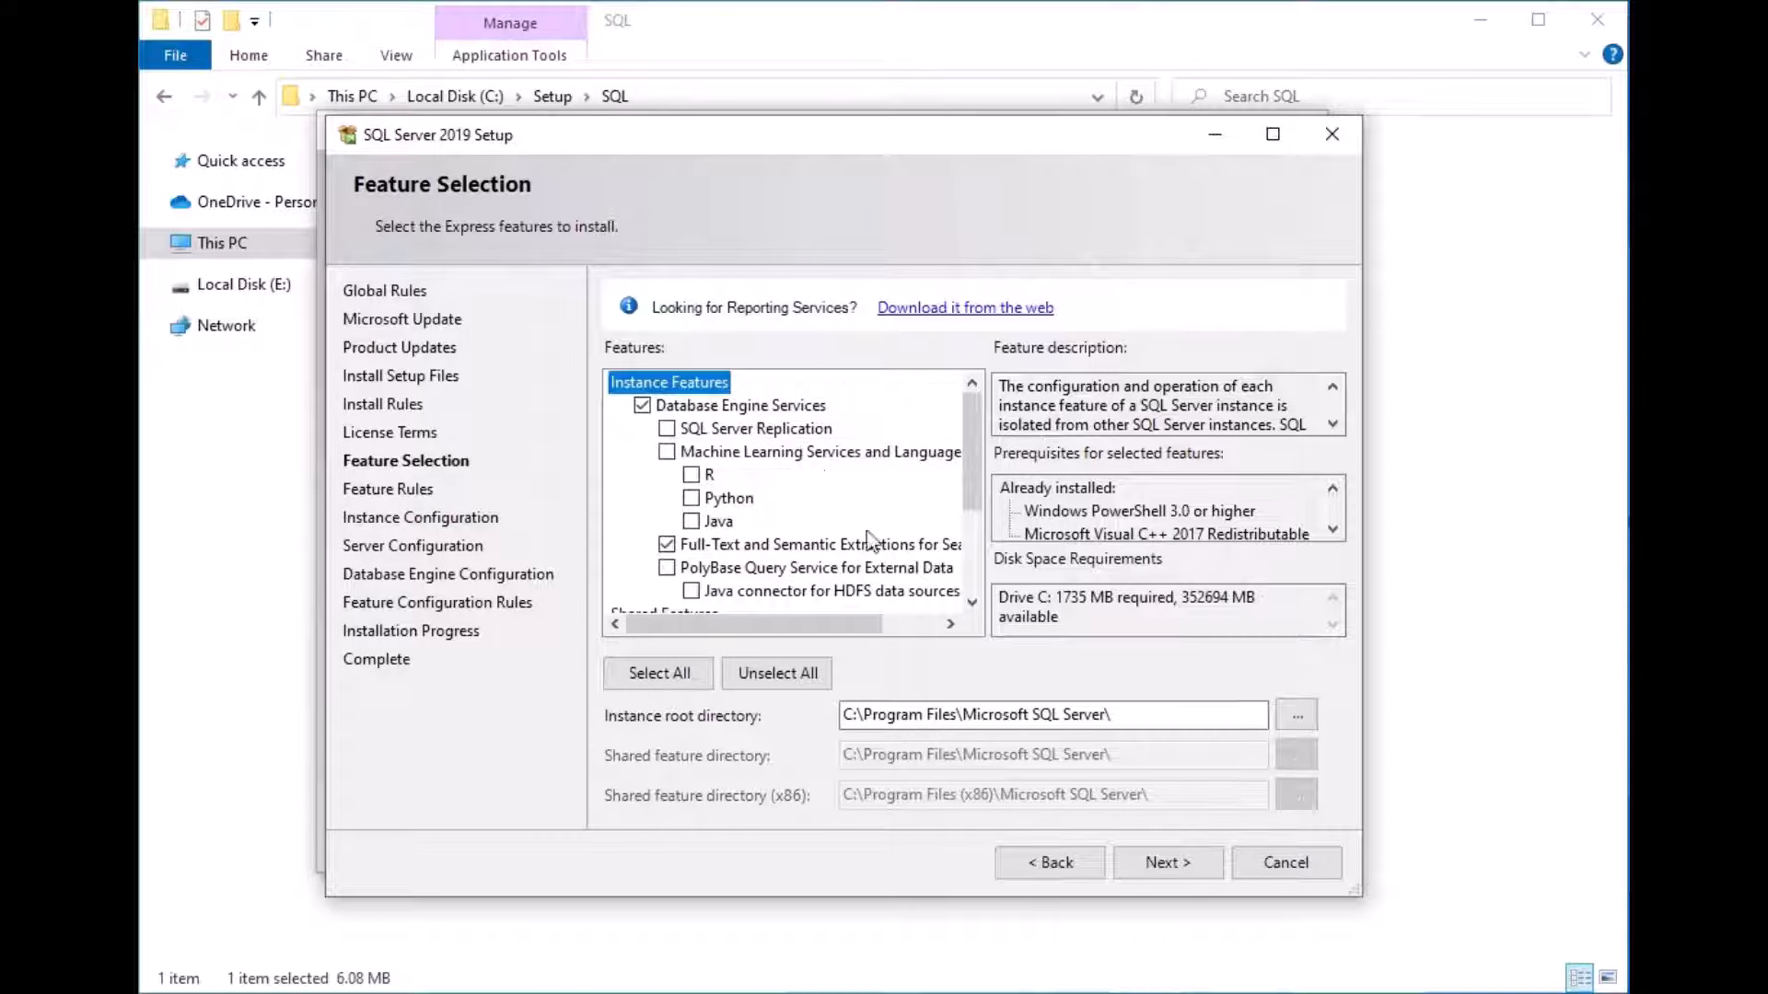
left_click(1174, 865)
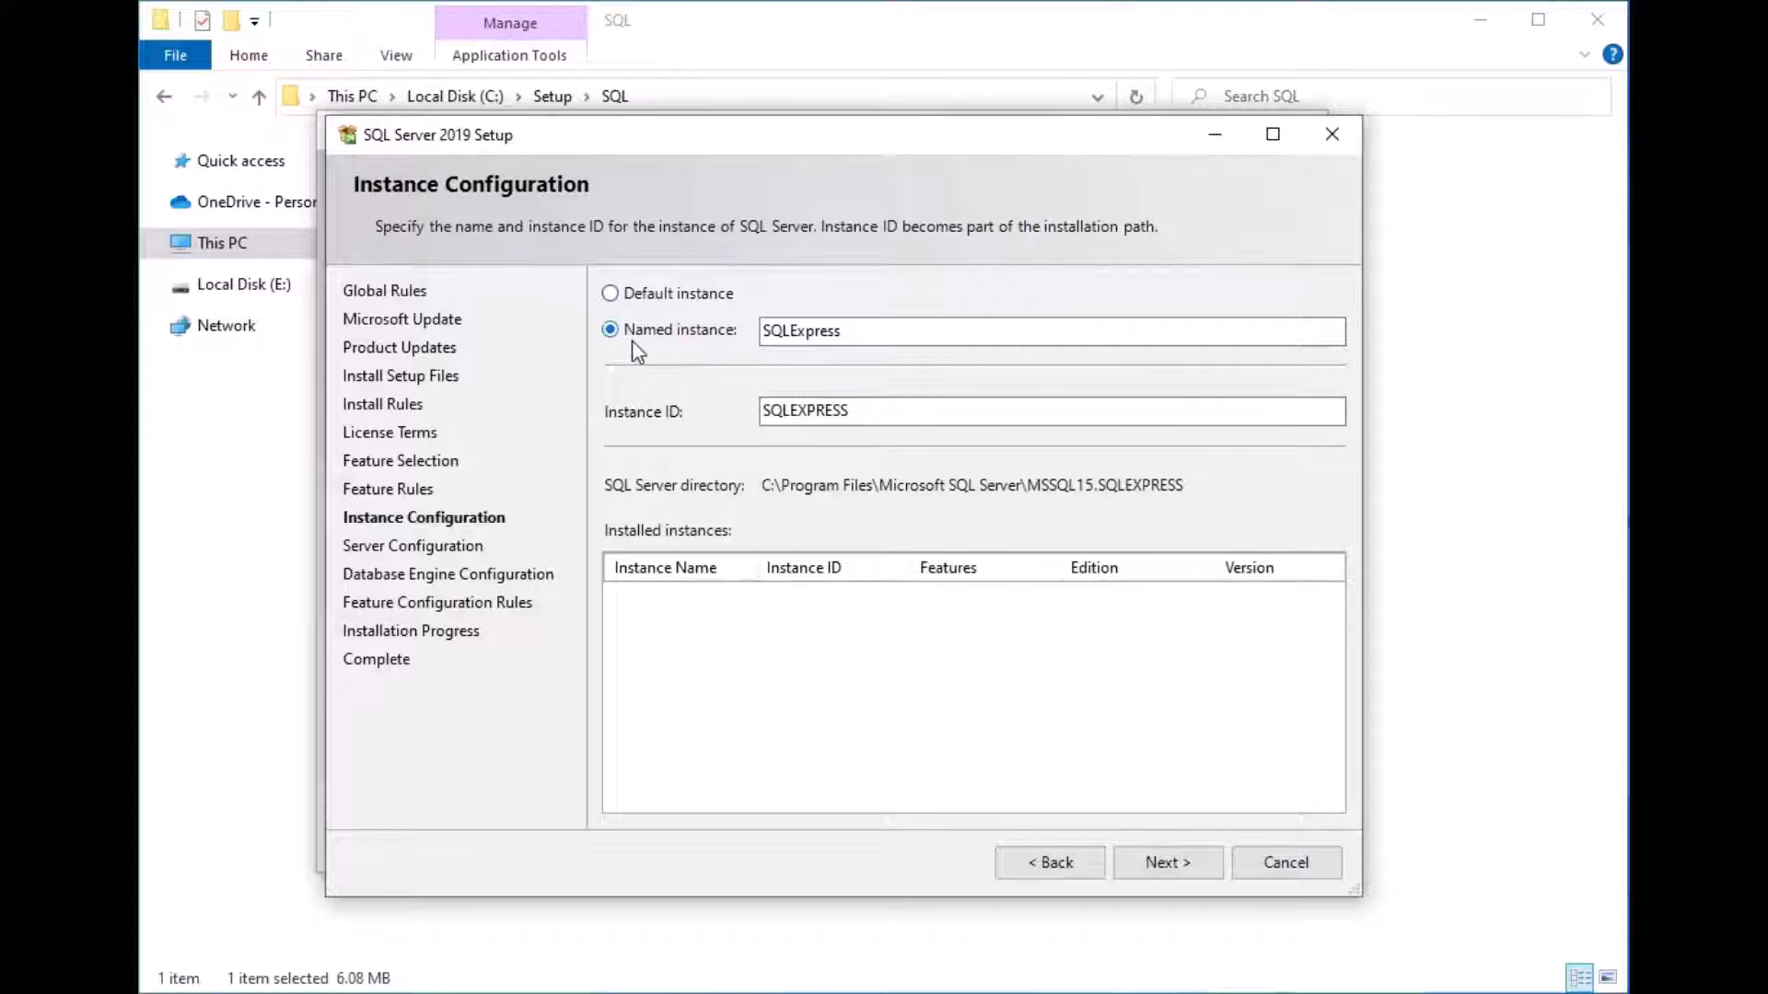
- Name the SQL Server instance SQL2019X and continue with the default service accounts
left_click(866, 333)
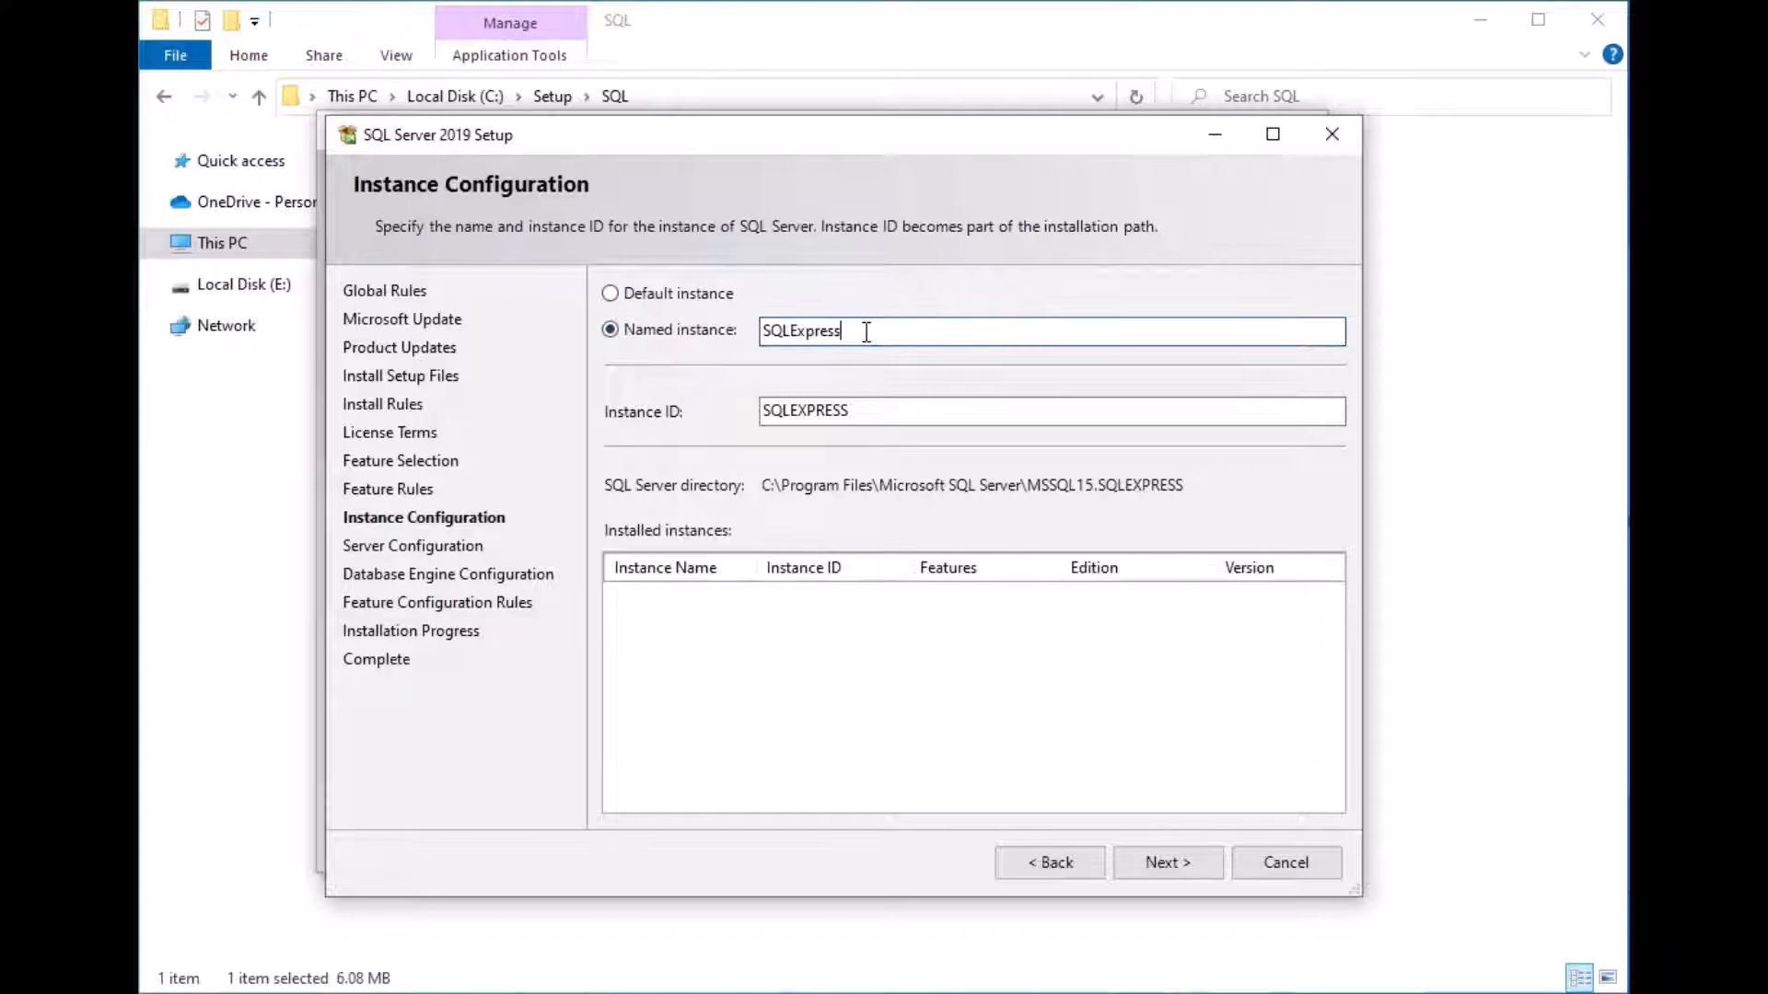
key("BackSpace")
key("BackSpace")
key("BackSpace")
key("BackSpace")
key("BackSpace")
key("BackSpace")
key("BackSpace")
key("BackSpace")
key("BackSpace")
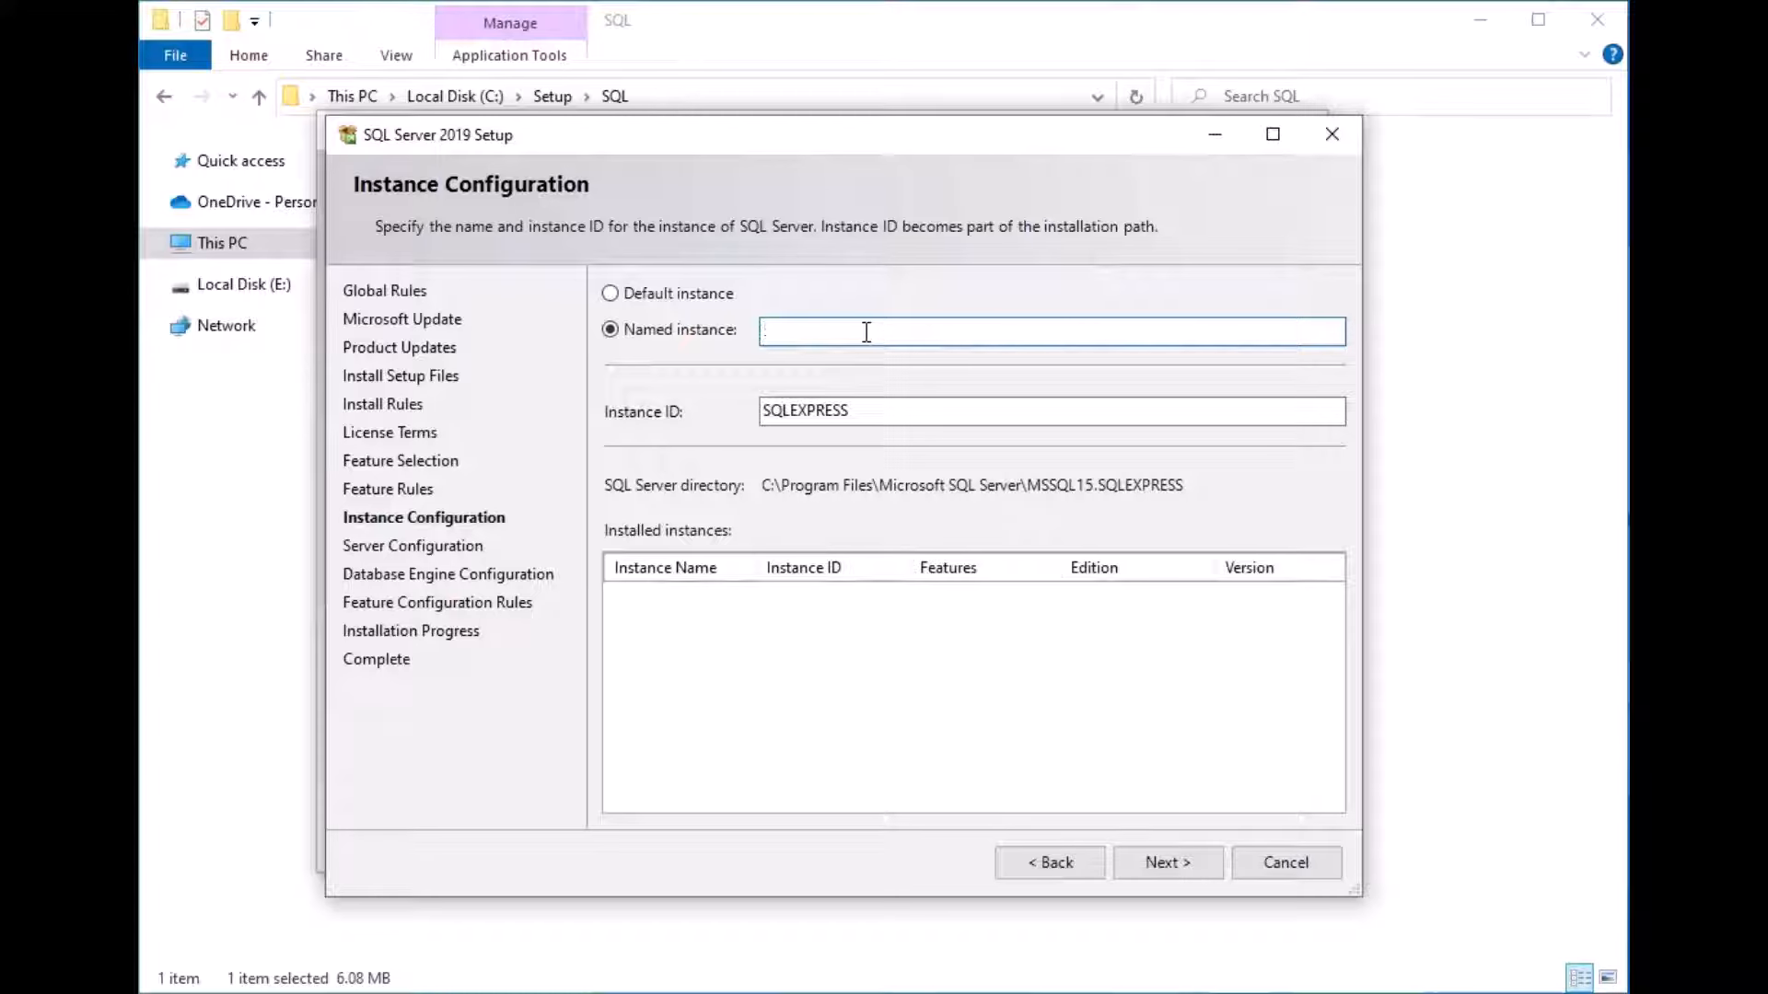
type("SQL20")
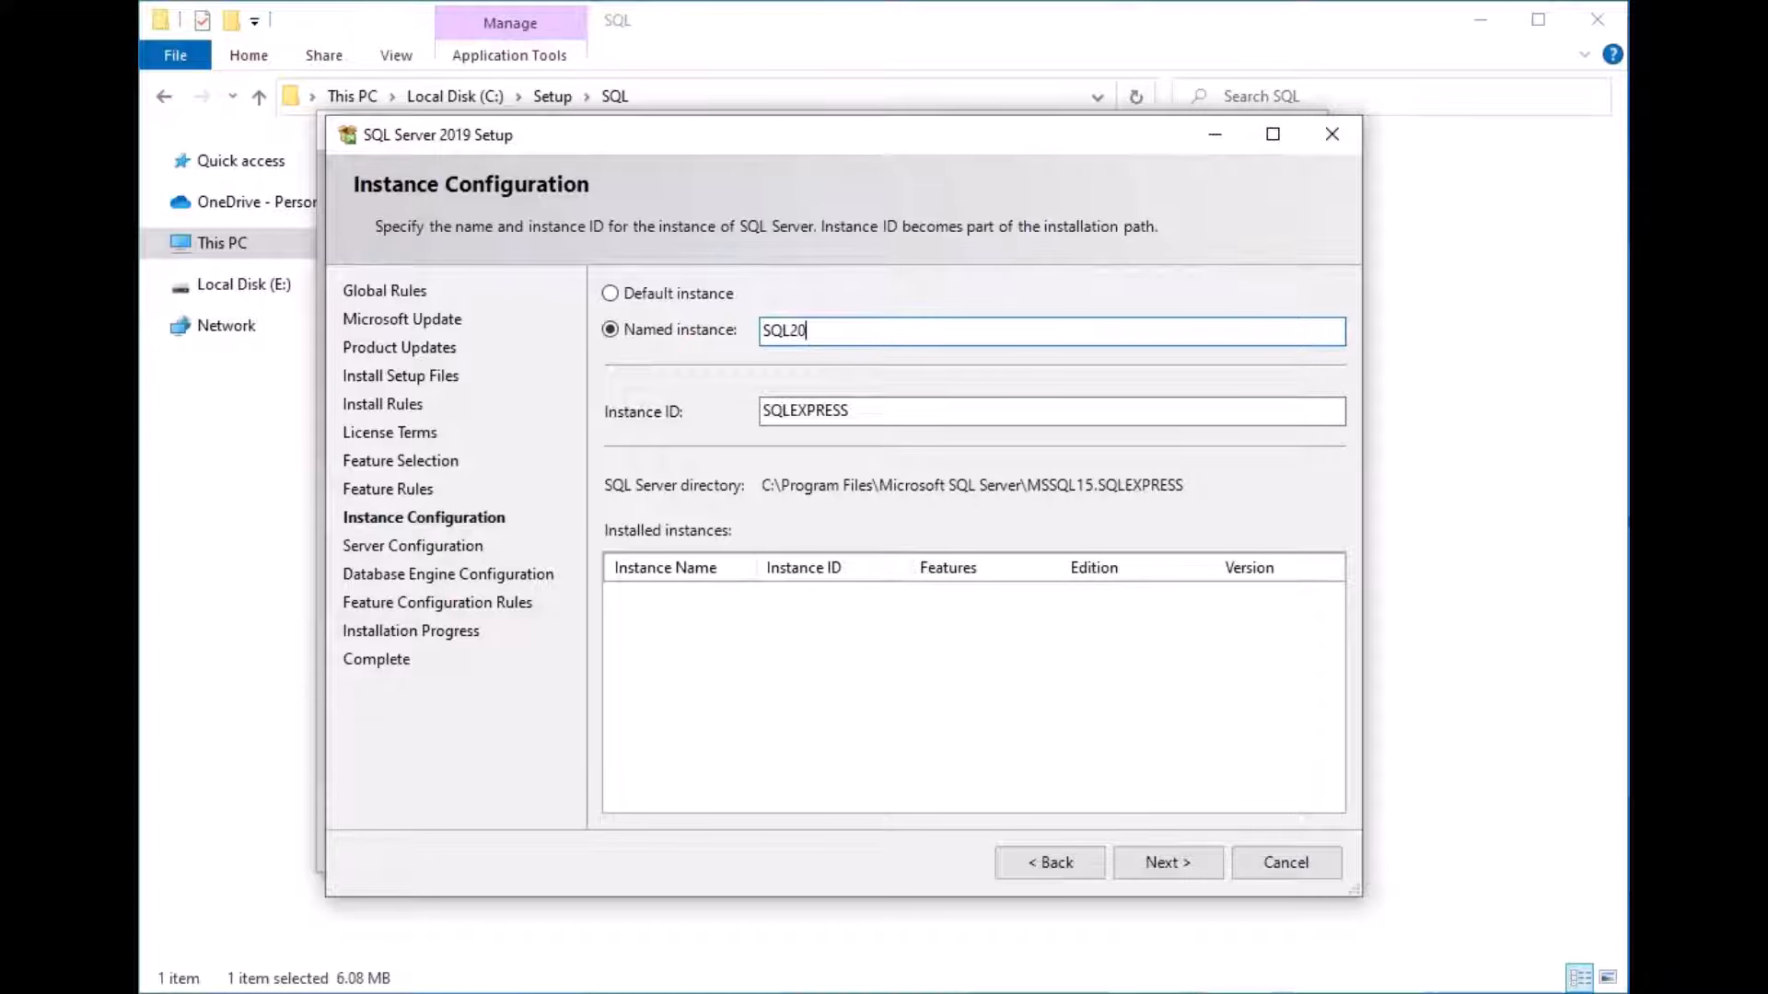
type("19X")
key("Tab")
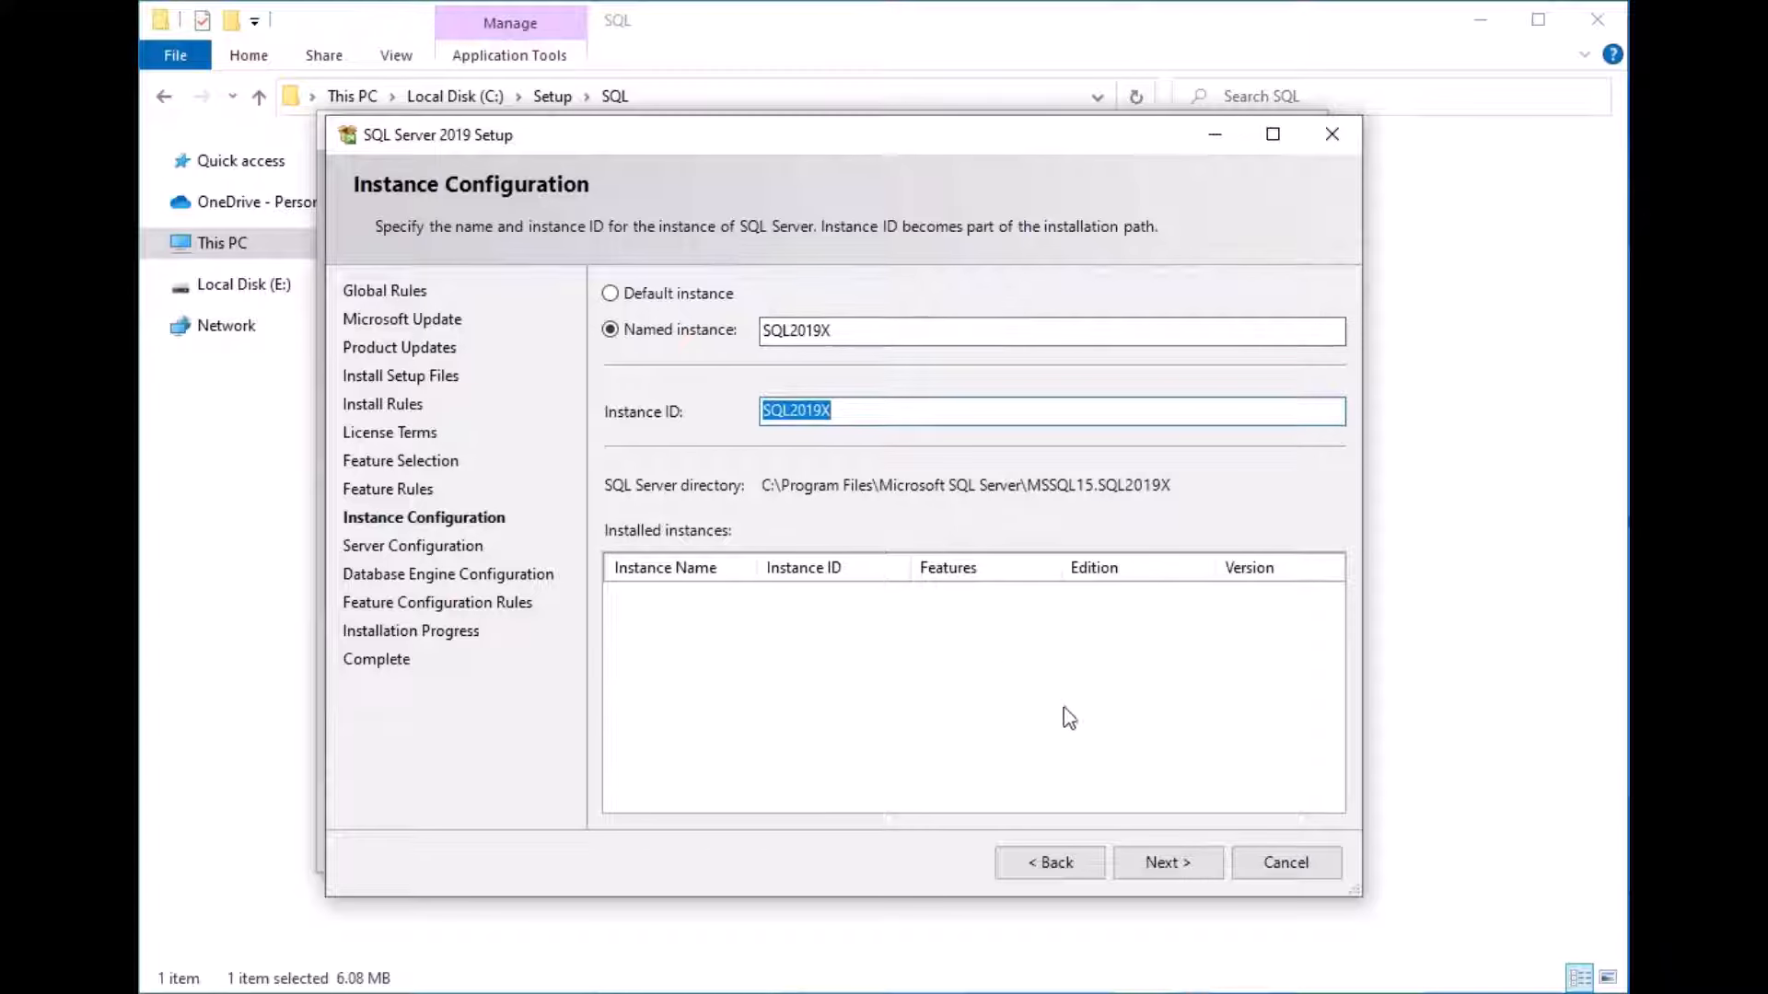
left_click(1165, 868)
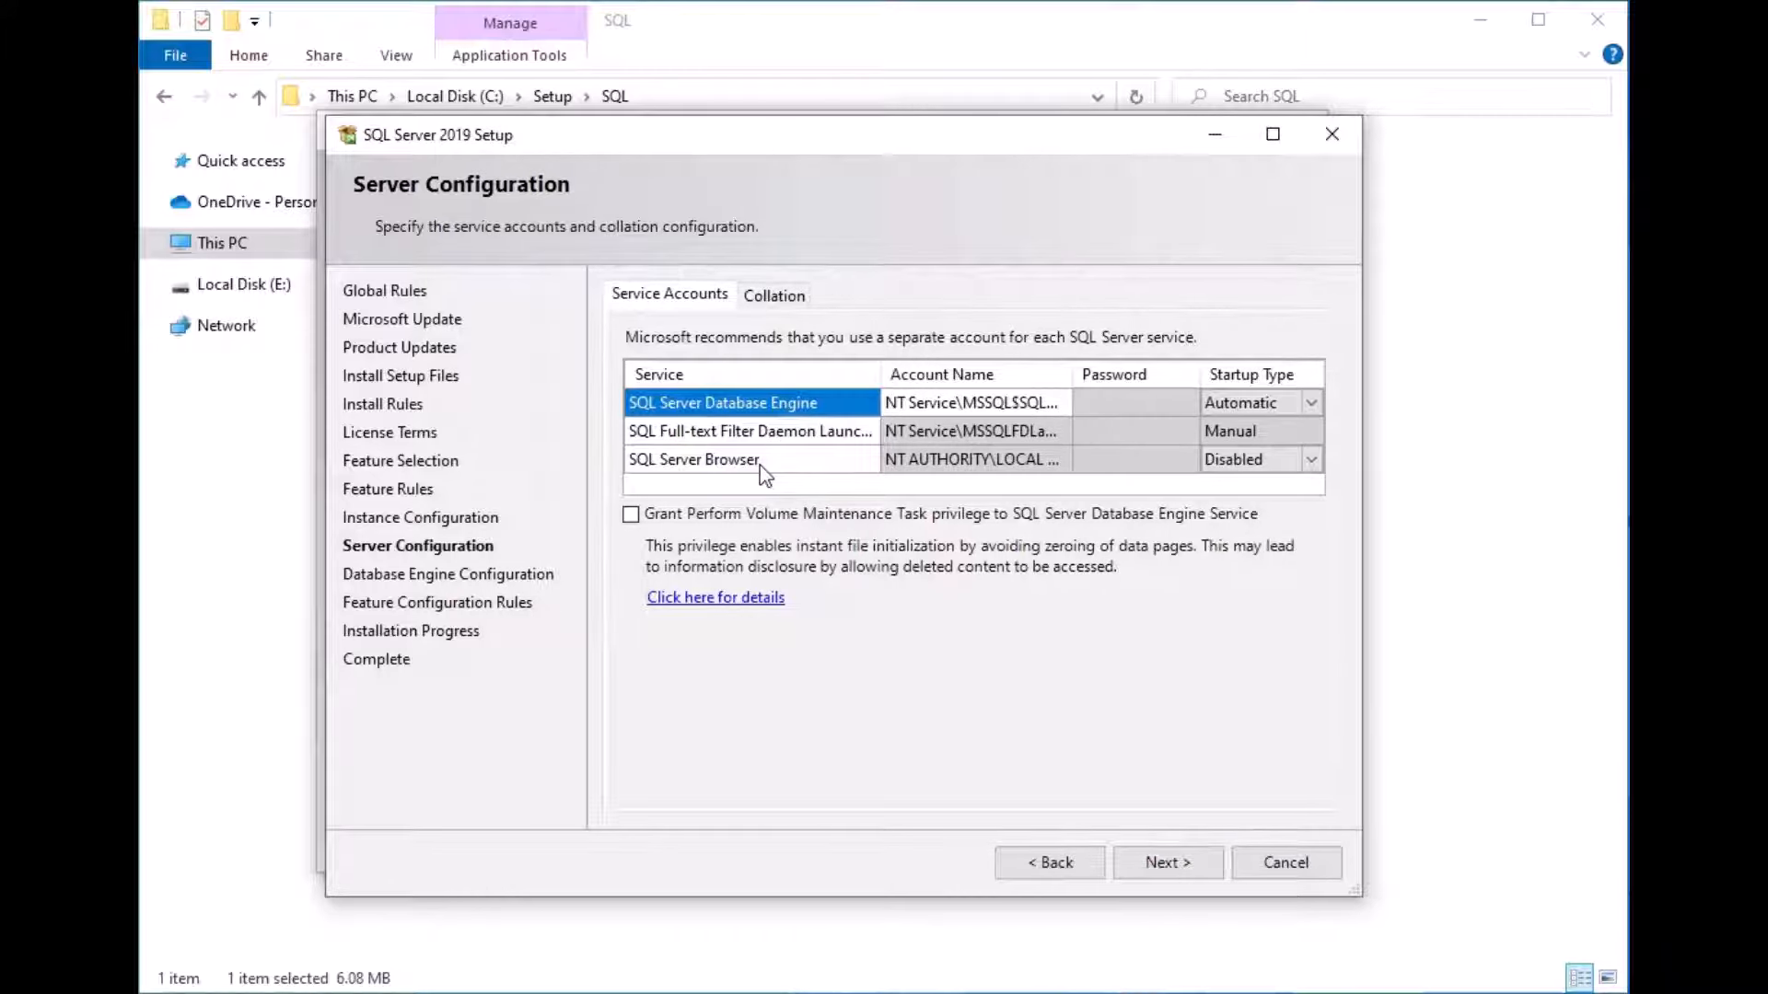
left_click(1179, 870)
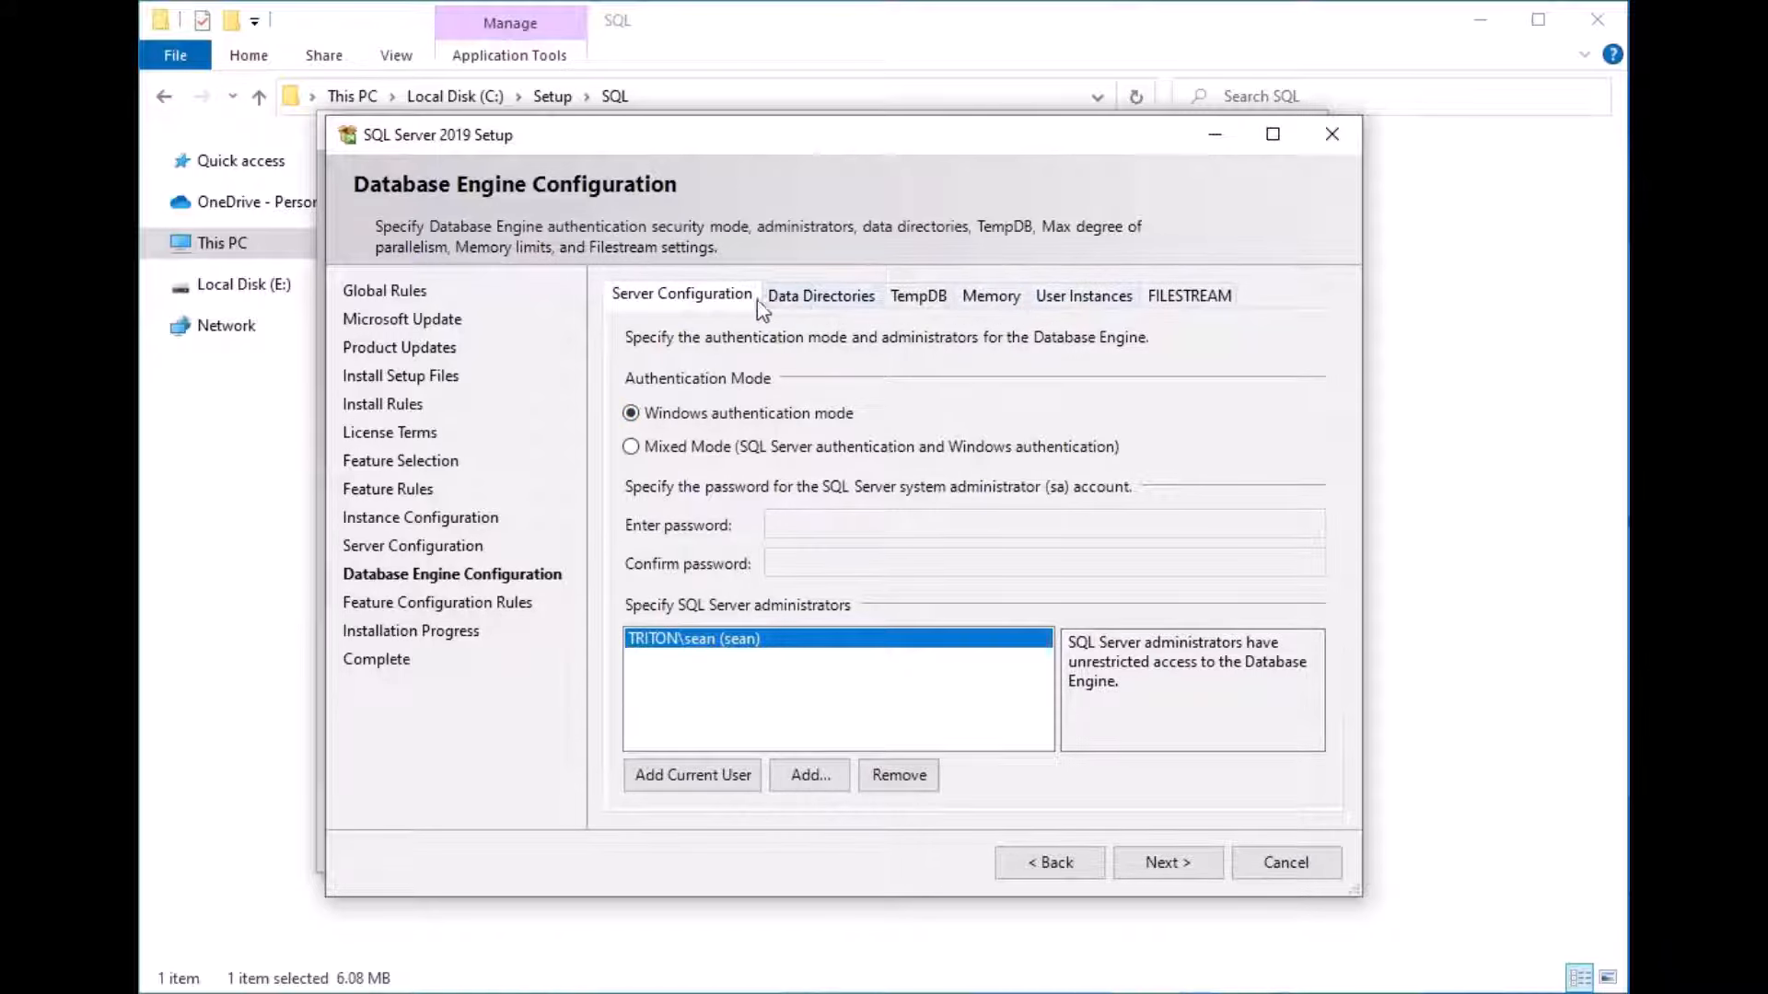
- Choose Mixed Mode authentication, enter and confirm the sa account password, and proceed with the installation
left_click(633, 448)
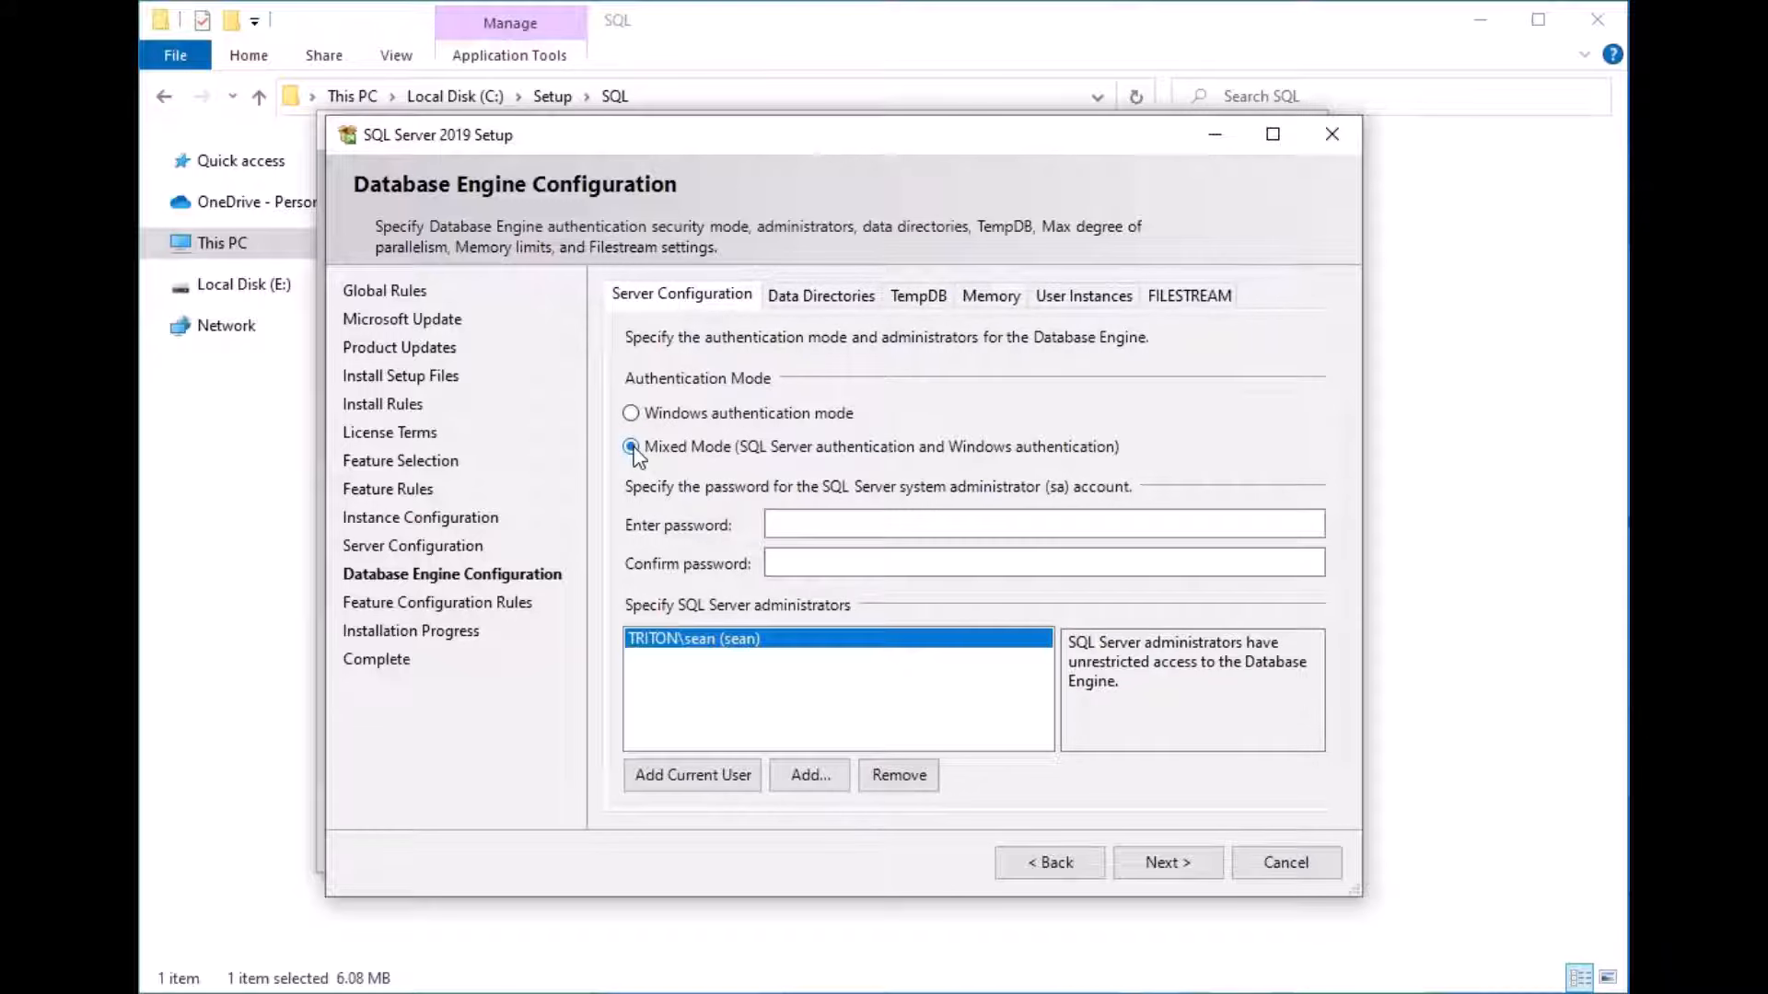
left_click(836, 524)
type("****")
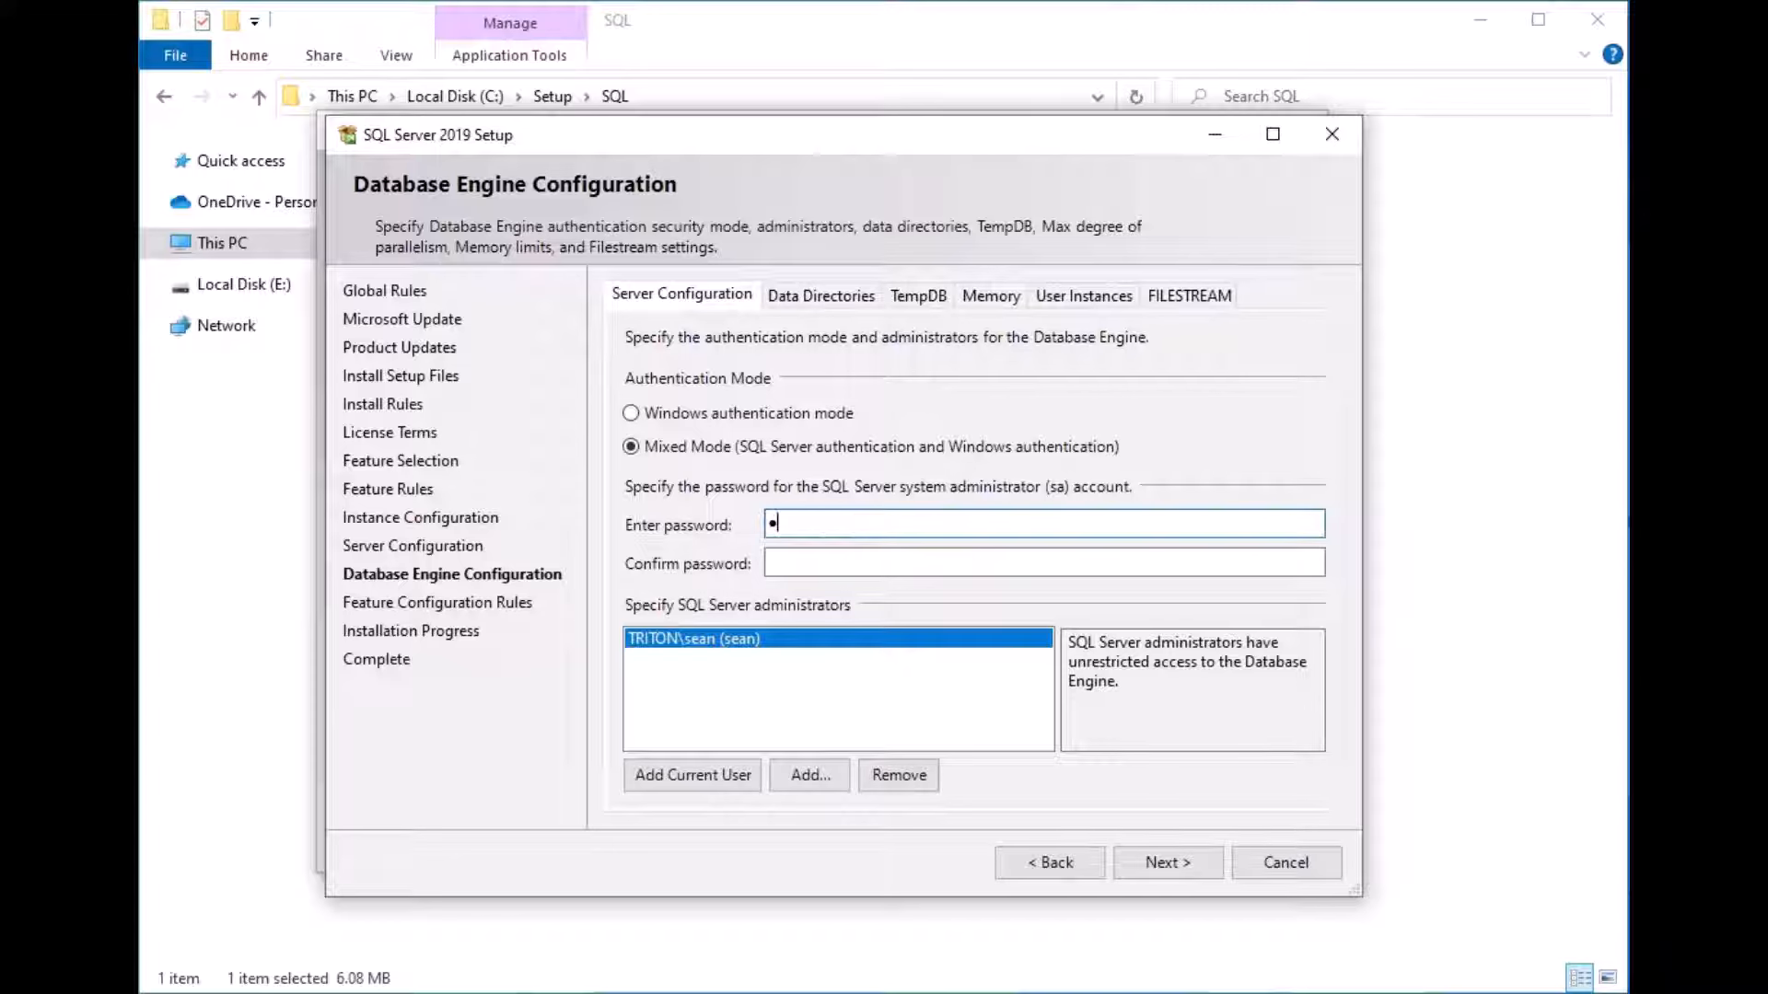
type("****")
key("Tab")
type("***")
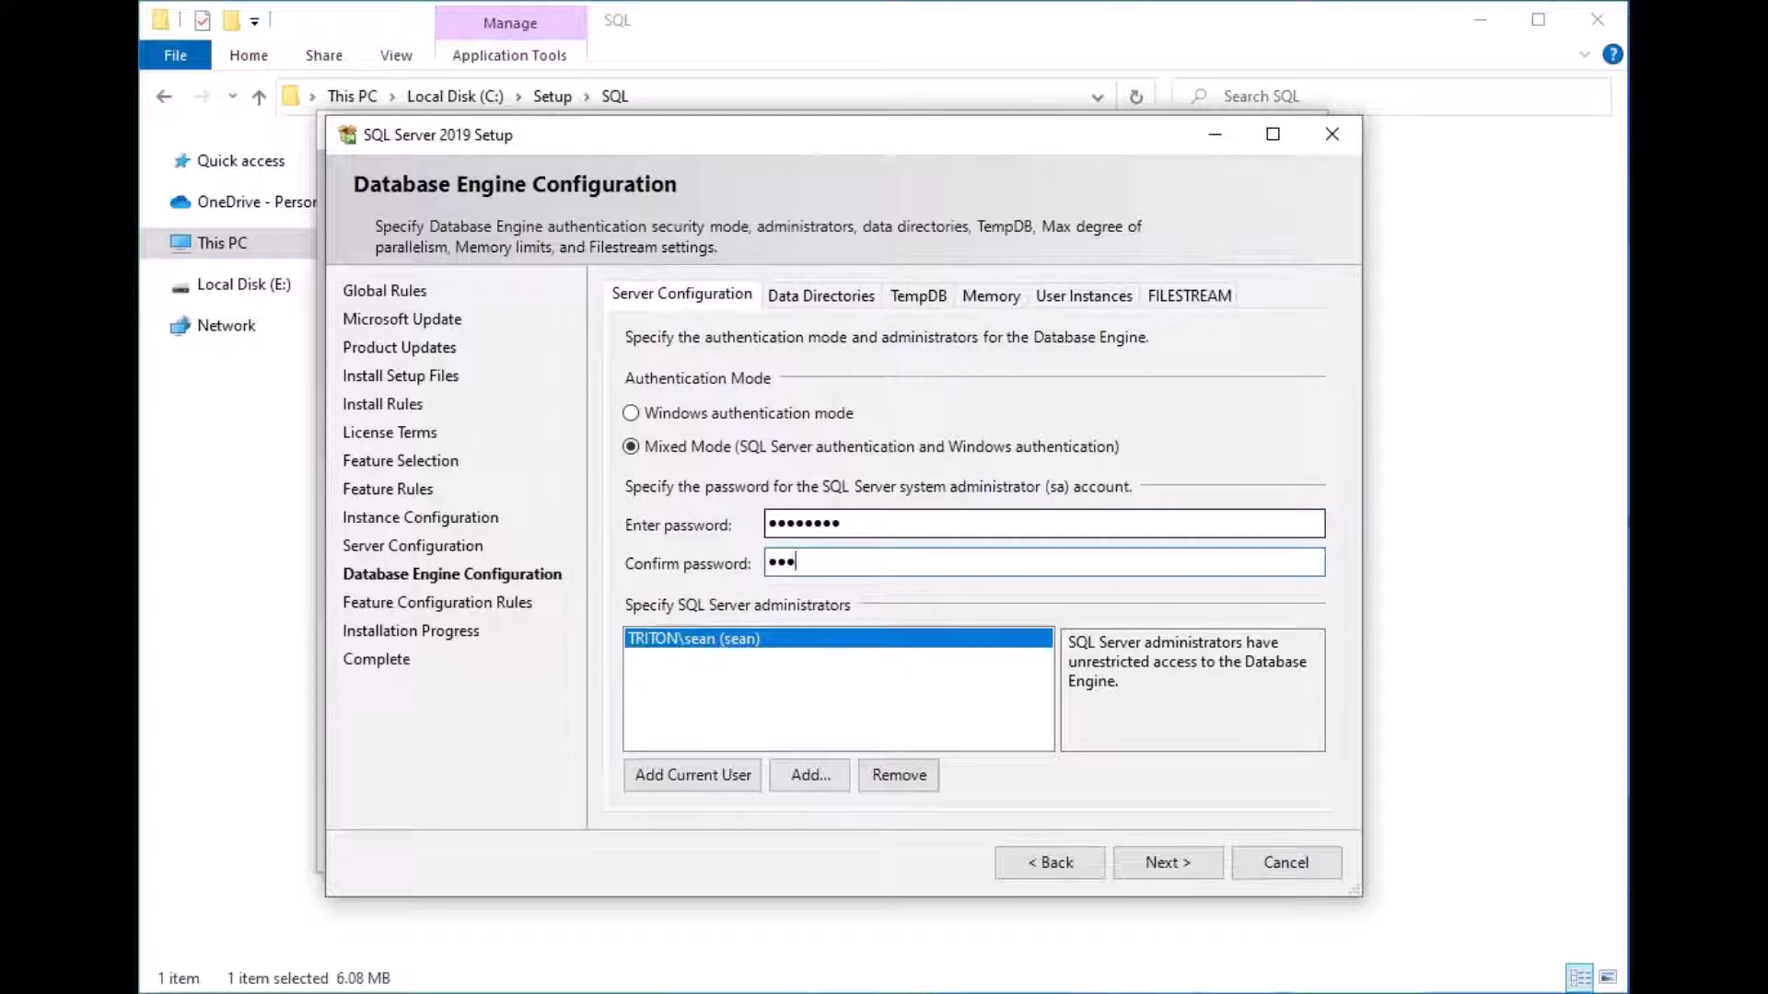
type("*****")
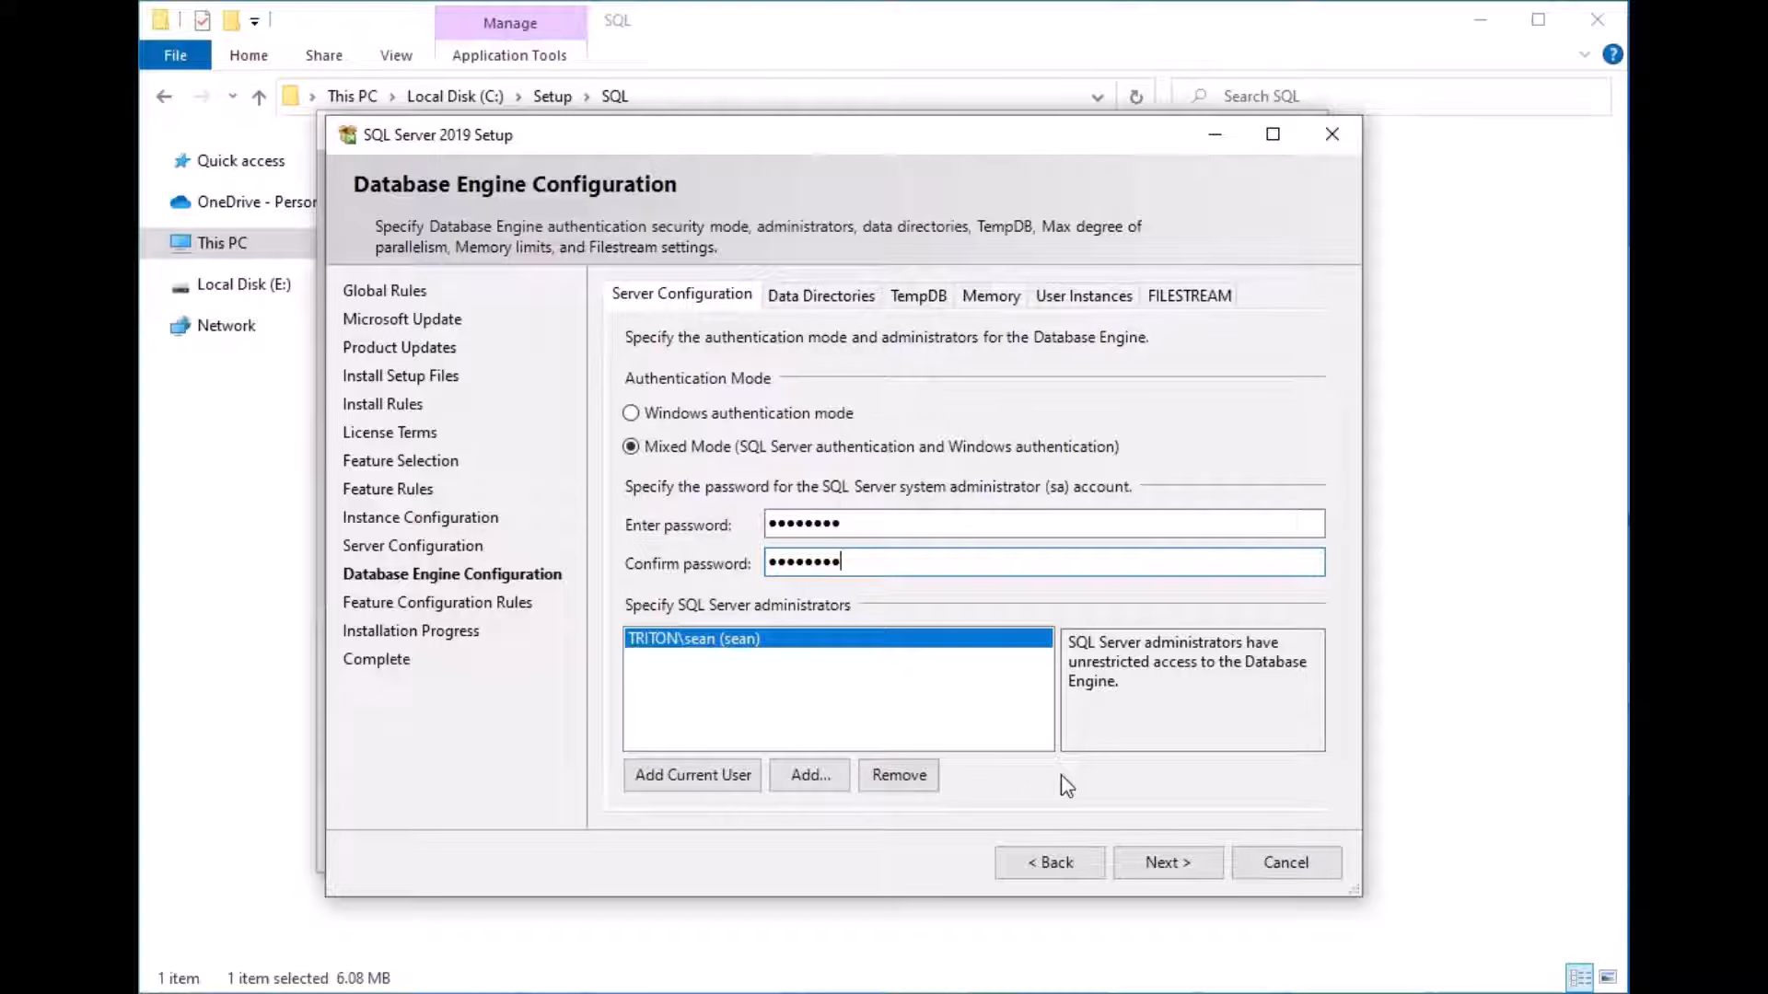
left_click(1182, 869)
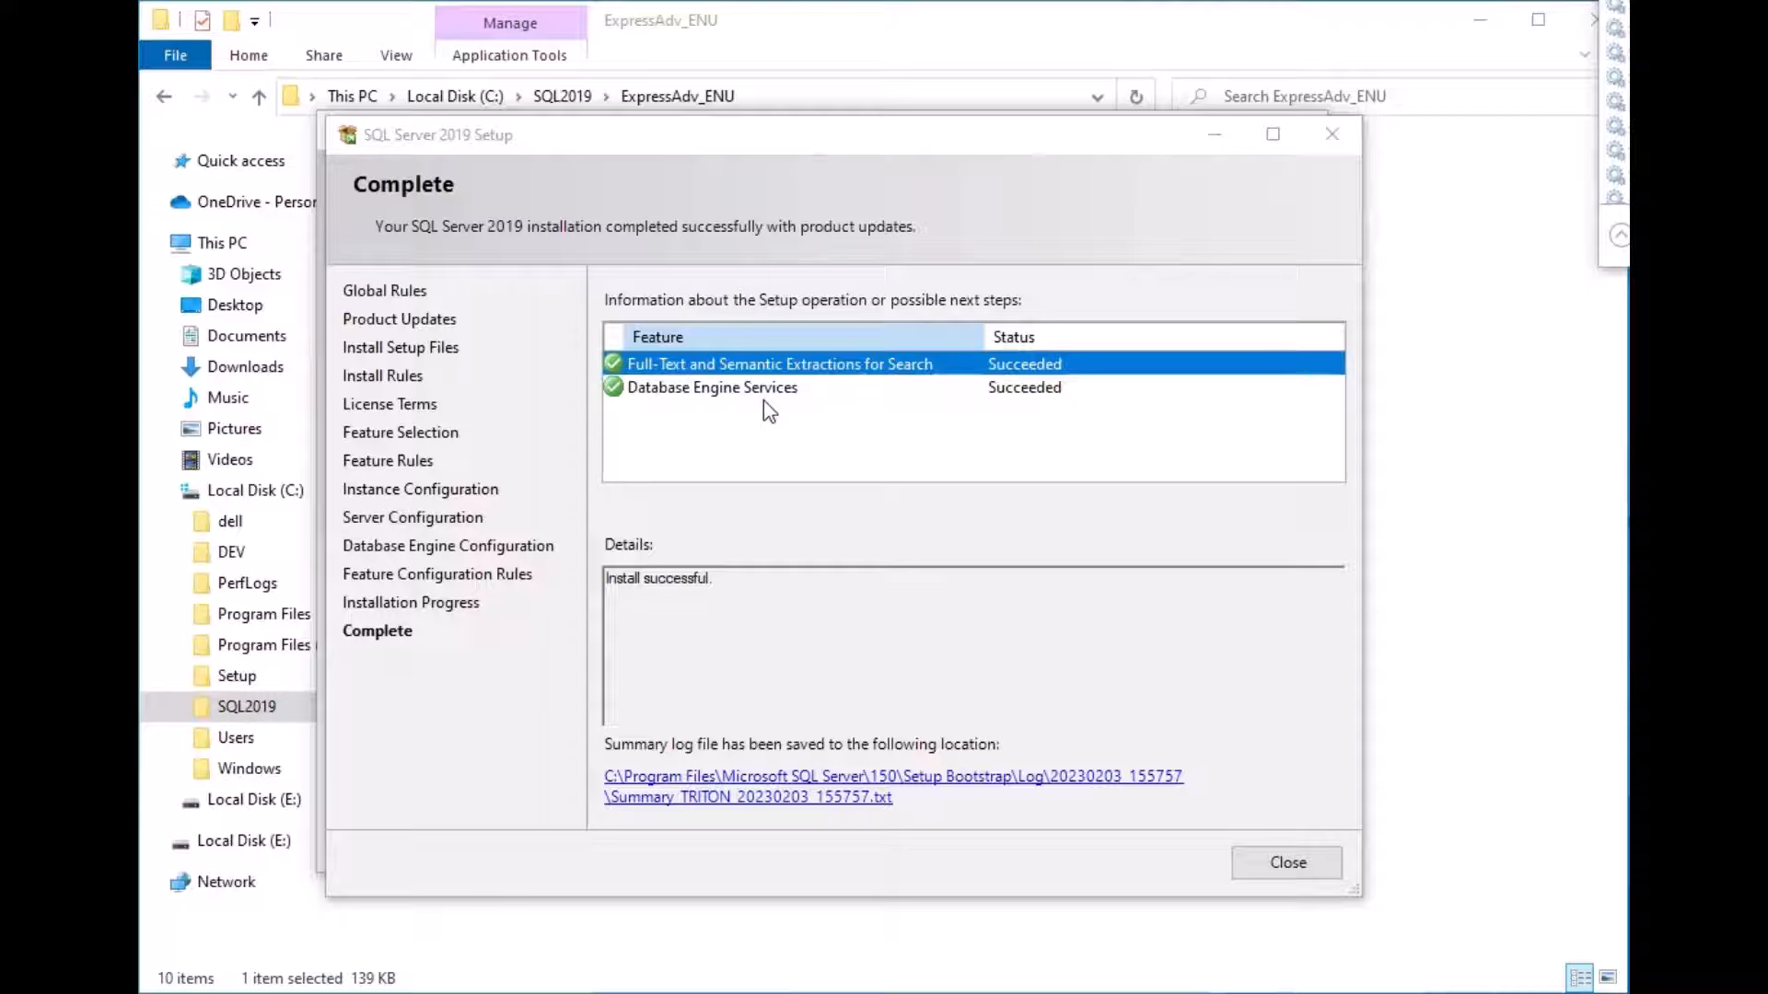
- Review the setup results for Database Engine Services and Full-Text Search, and close the setup wizard
left_click(765, 389)
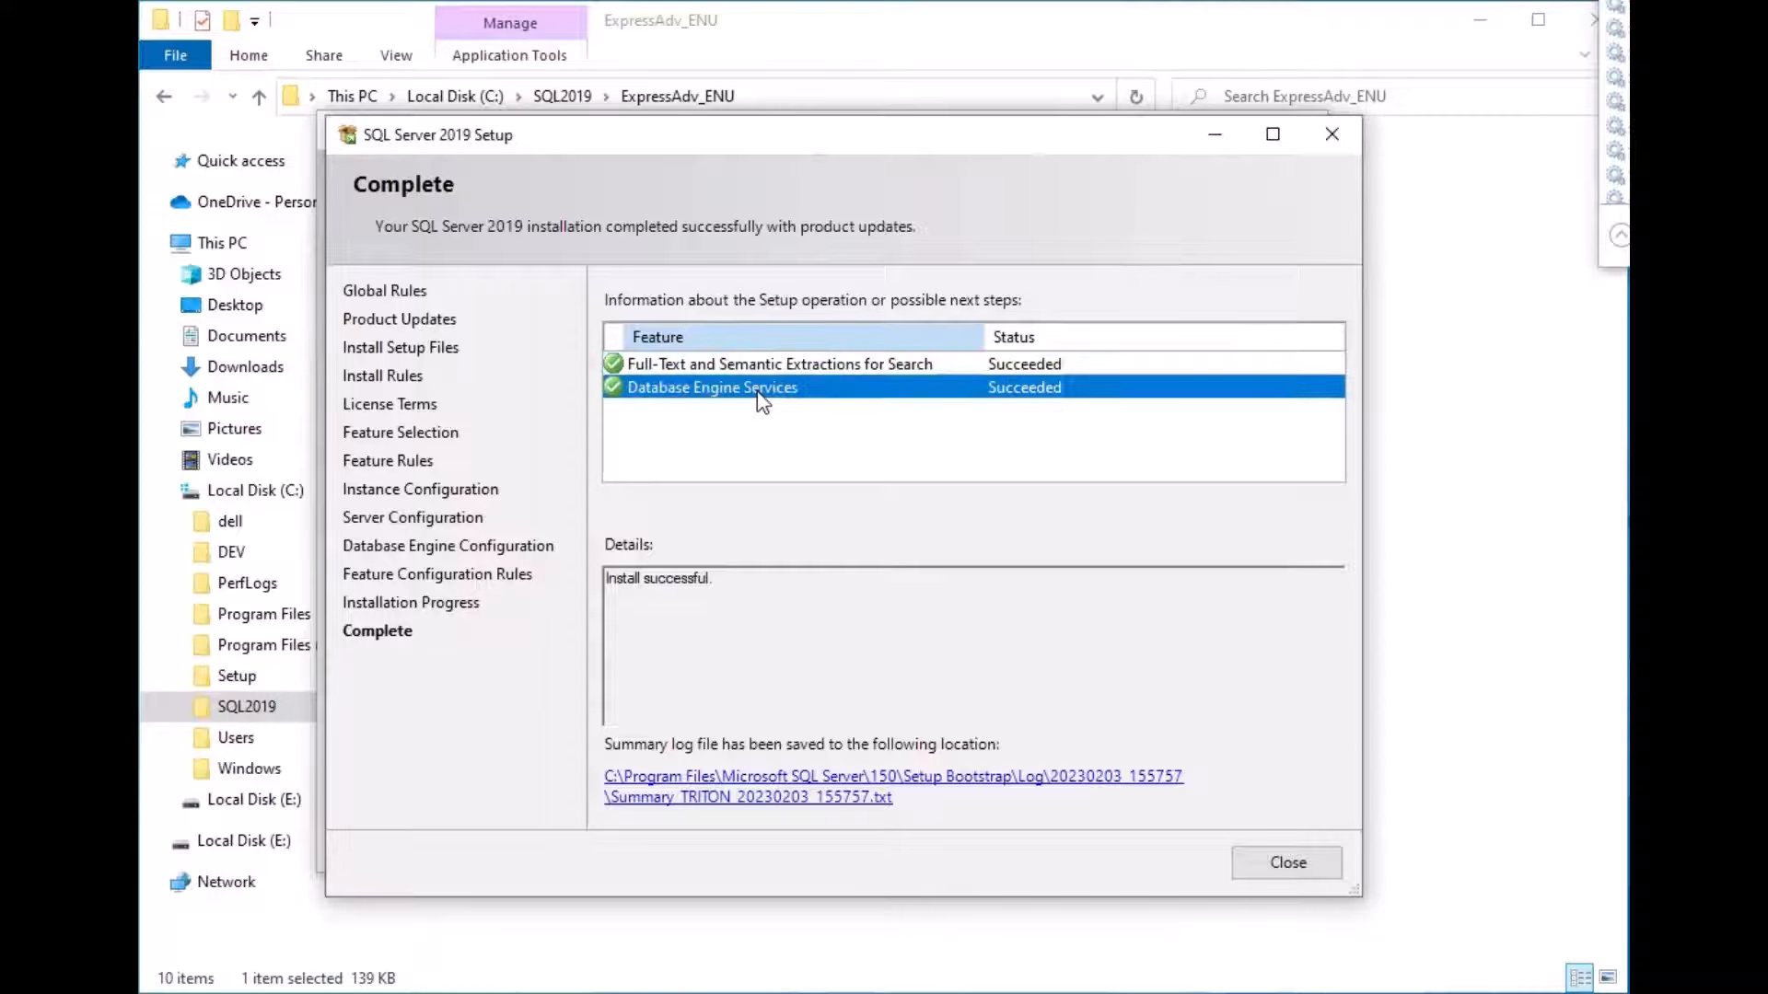
left_click(755, 366)
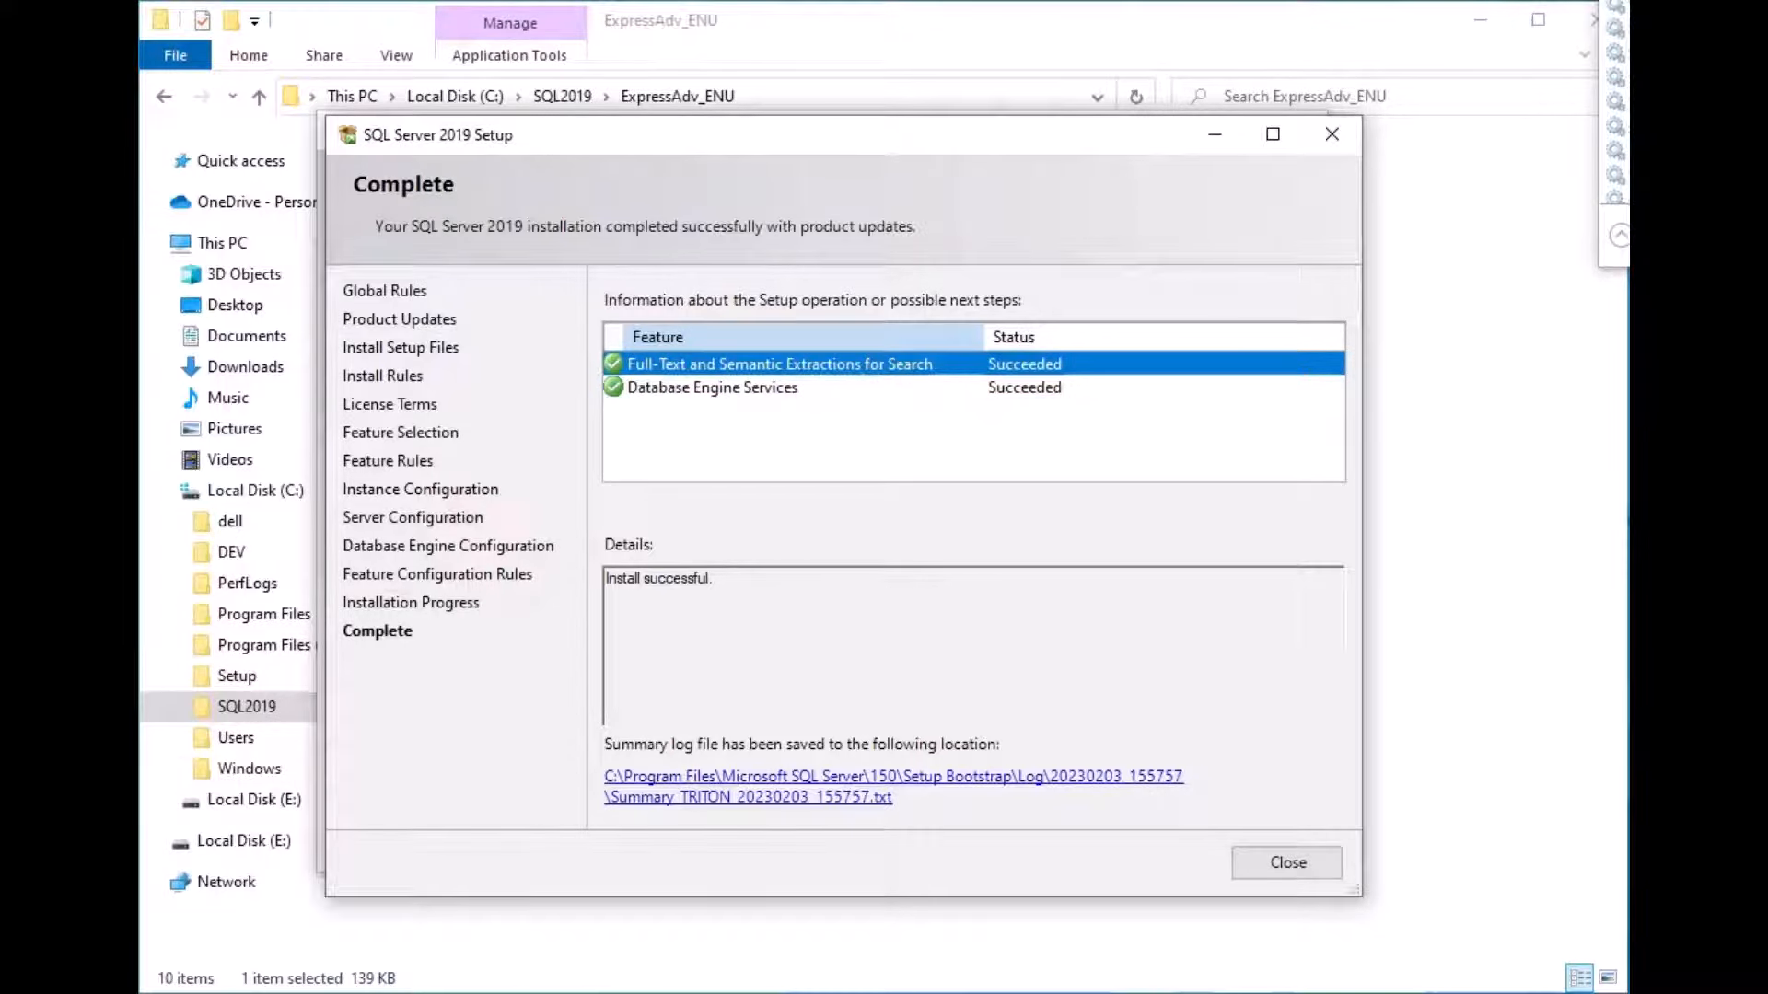
left_click(1304, 864)
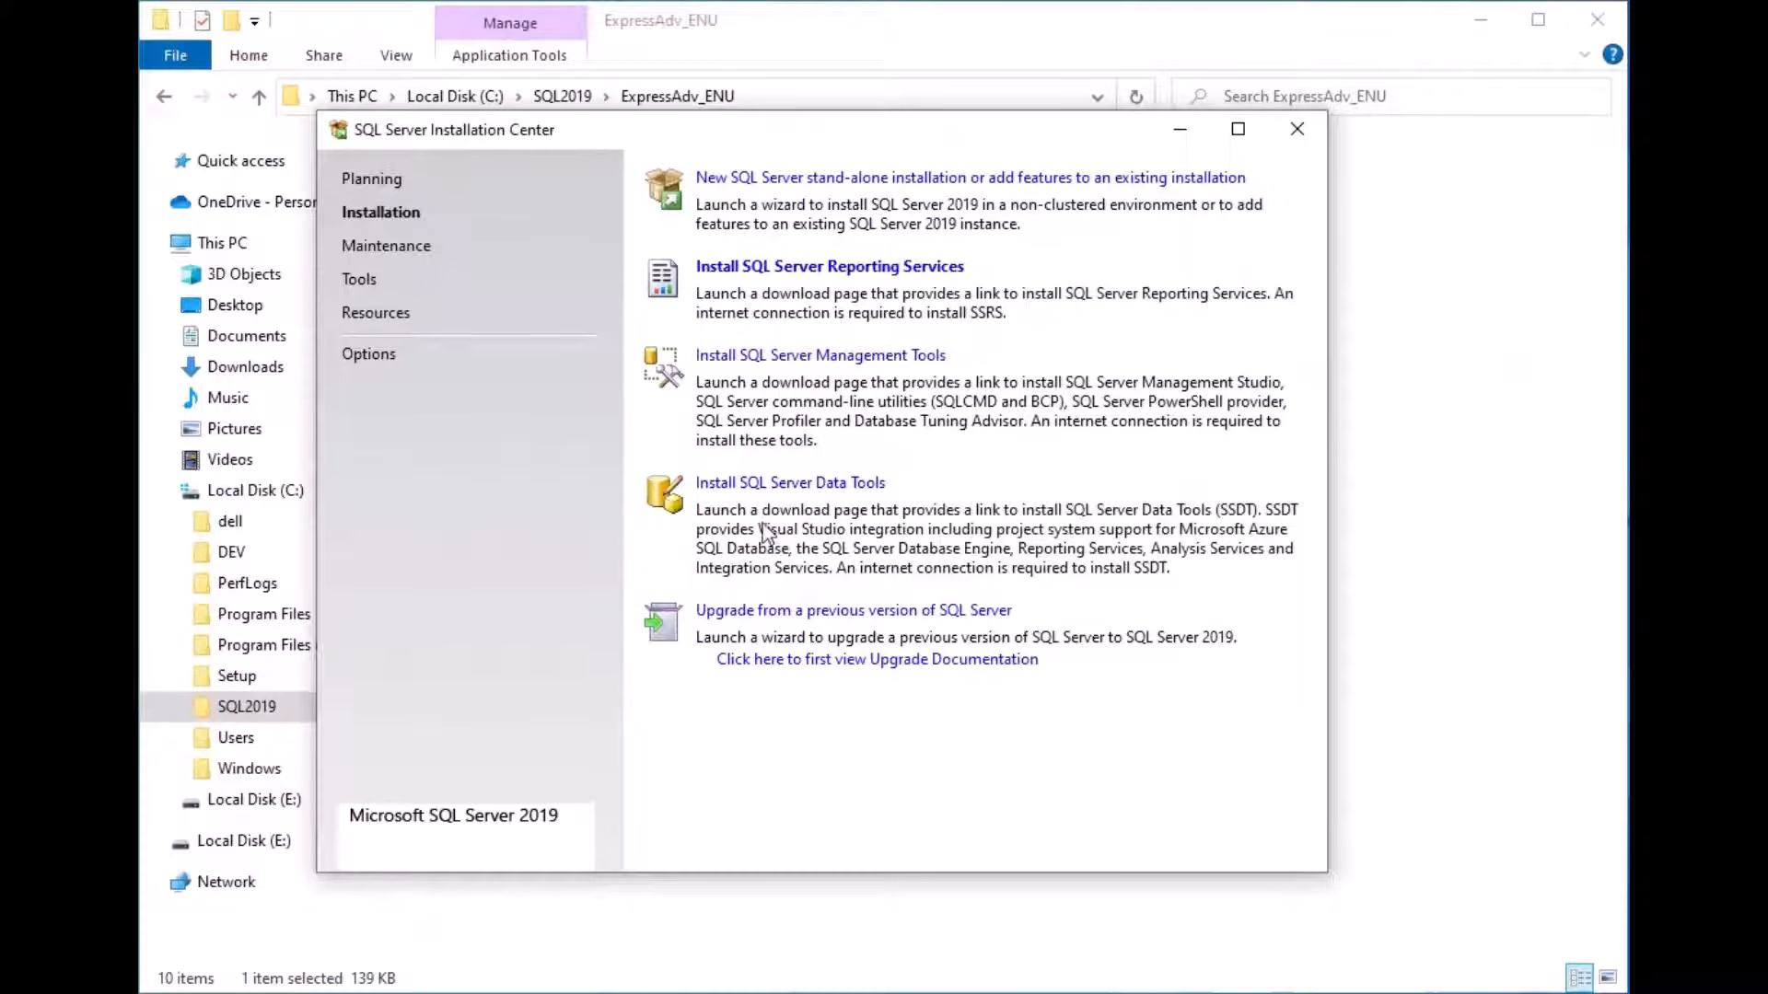
- Download SQL Server Management Studio (SSMS) 19.0.1 from the Management Tools download page and close the browser
left_click(796, 361)
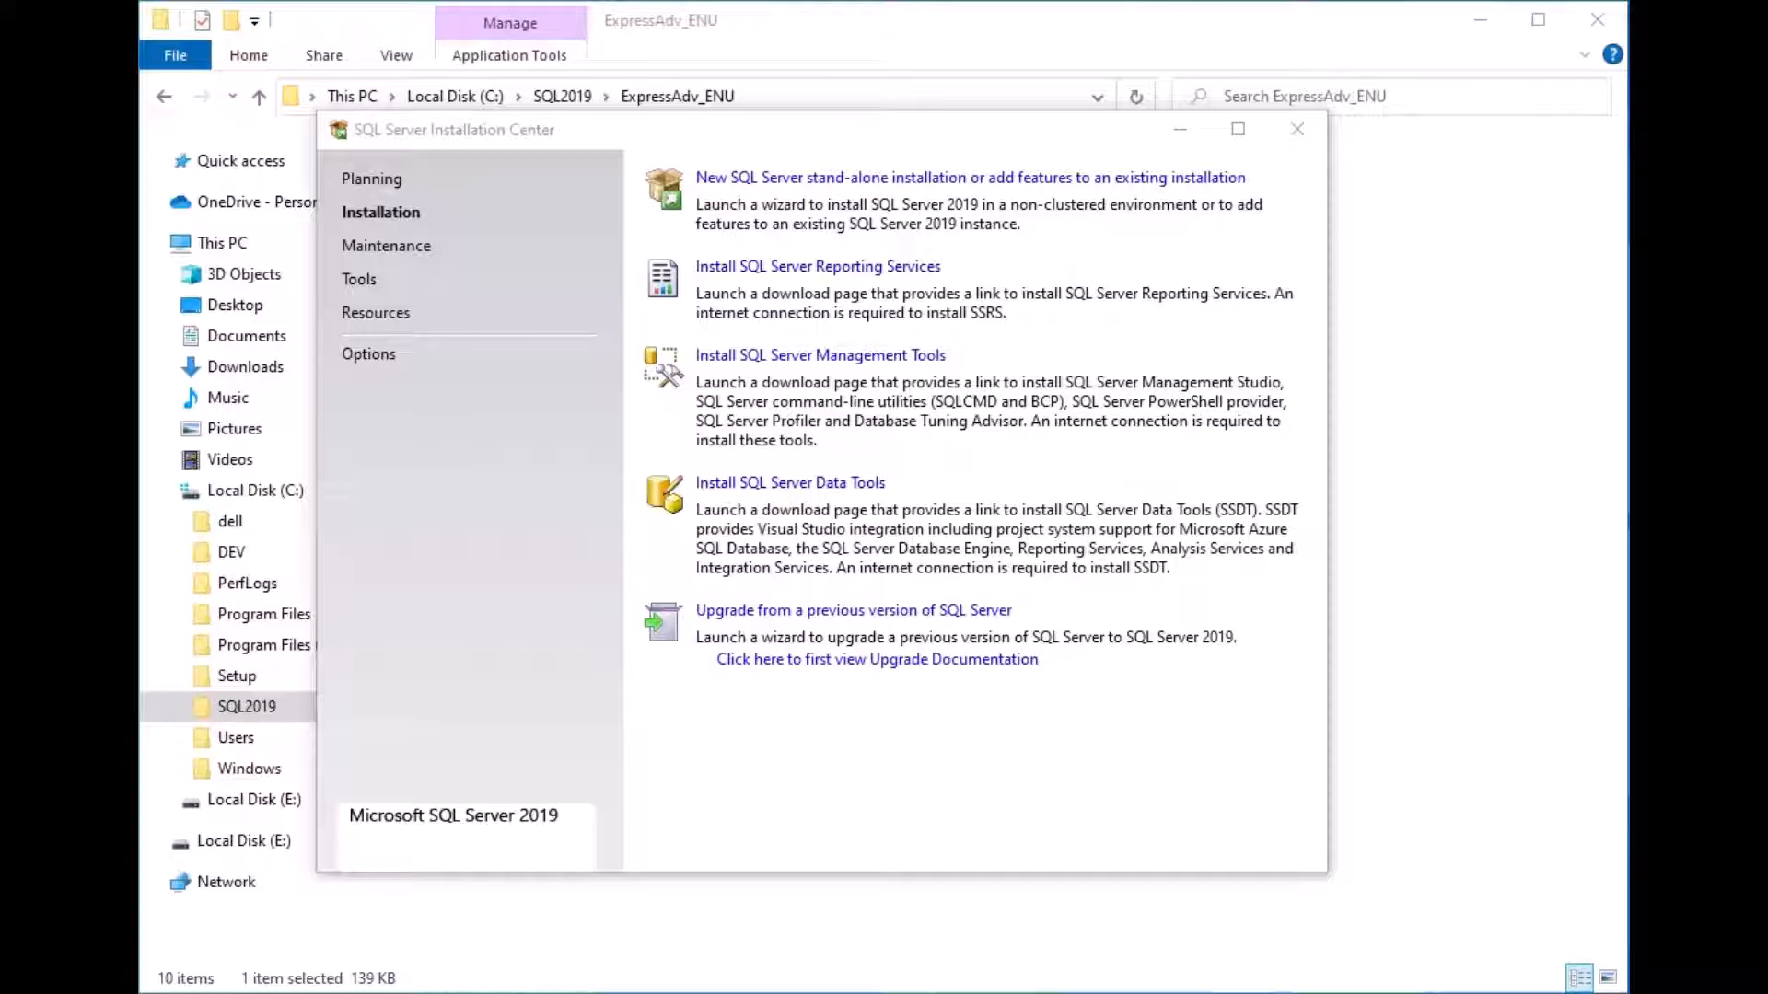
left_click_drag(148, 2, 949, 36)
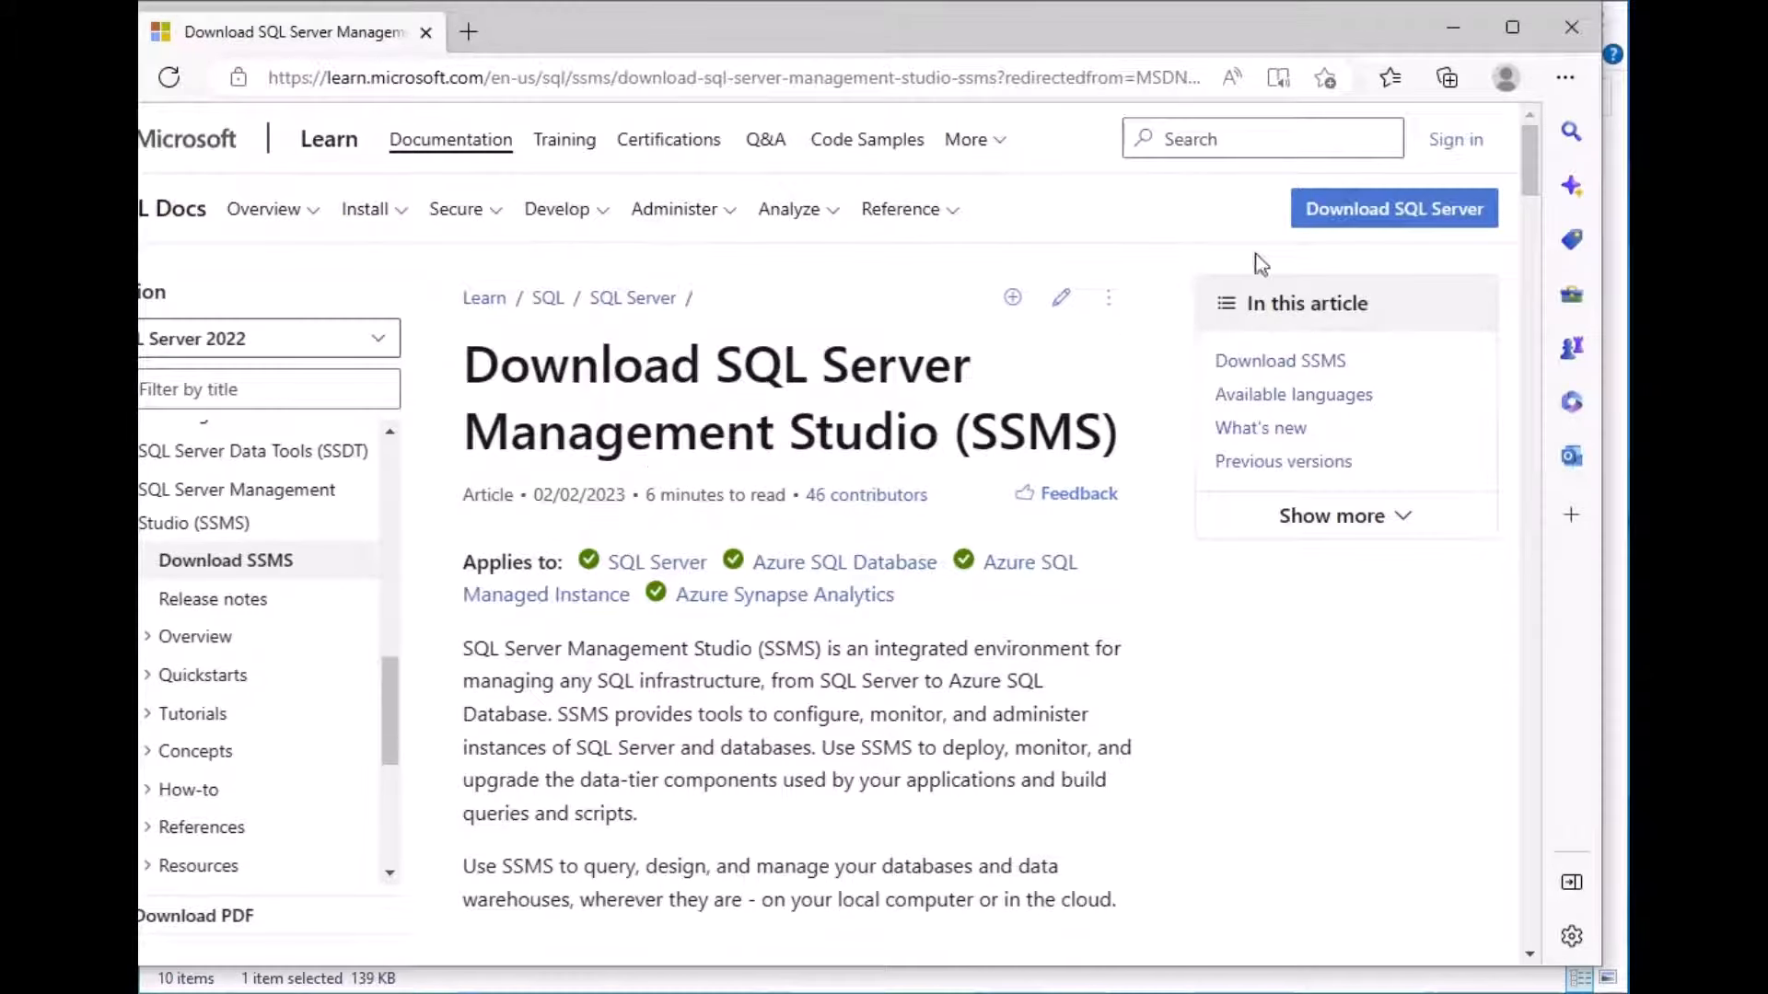
scroll(892, 354, "down", 3)
scroll(875, 405, "down", 3)
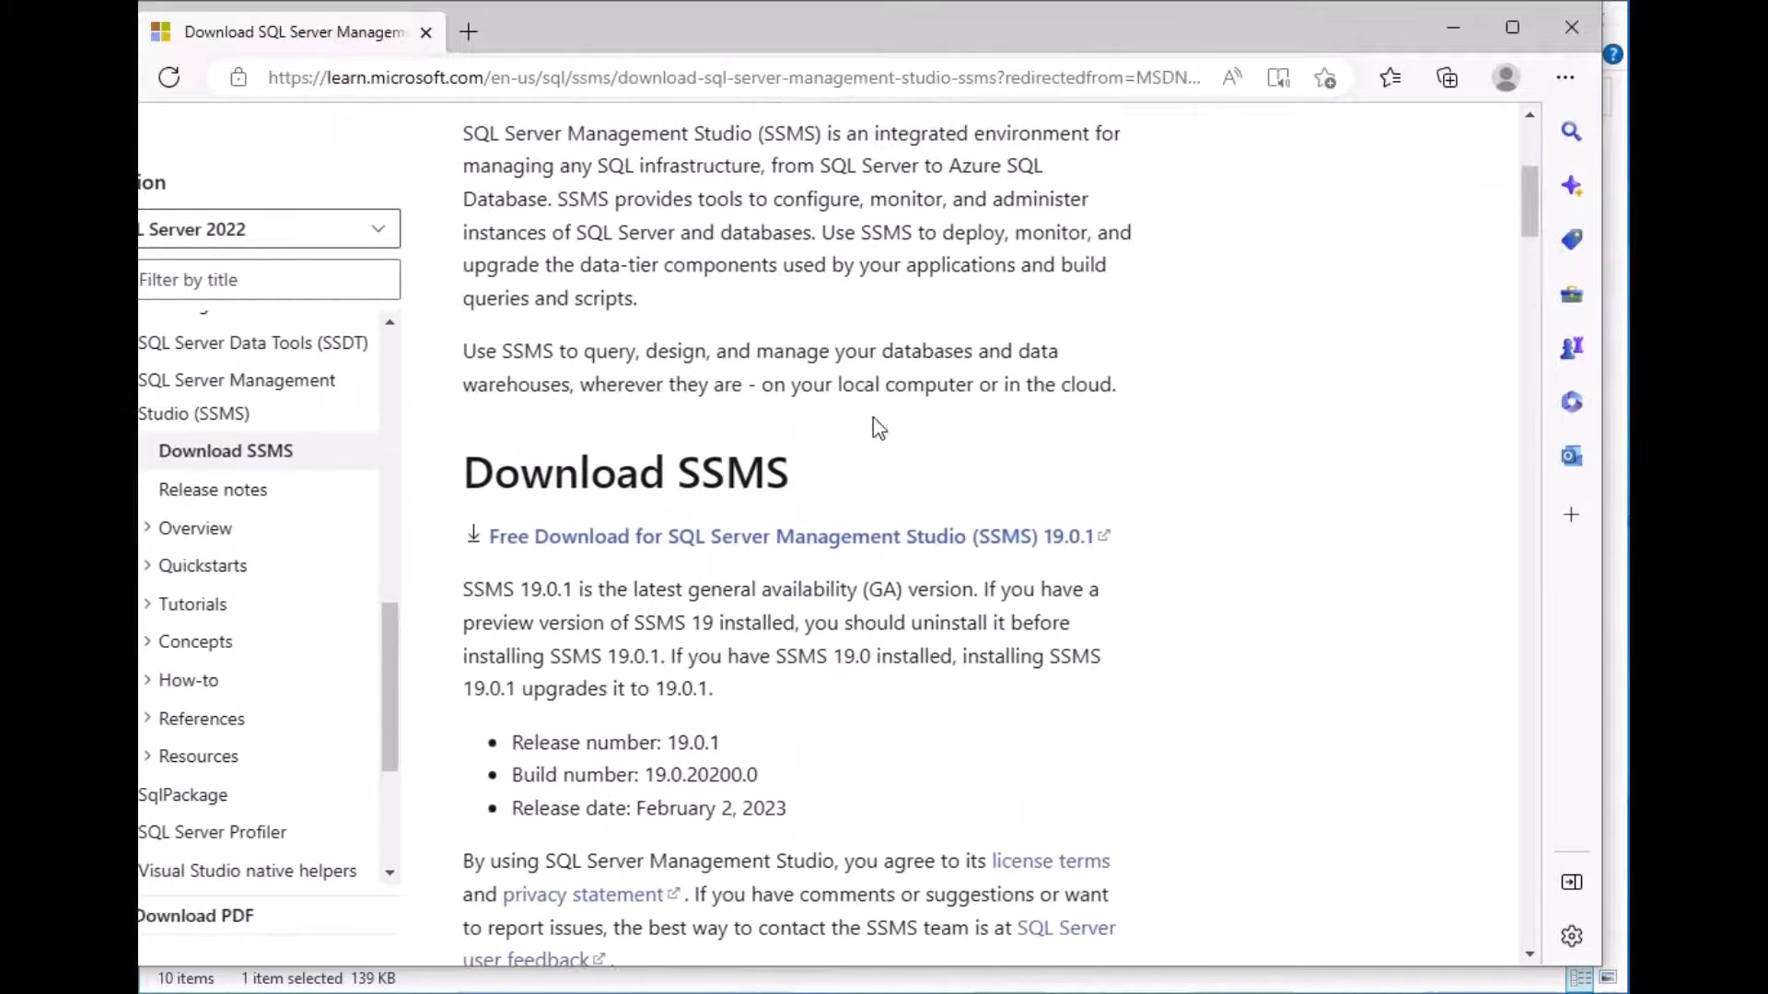
left_click(772, 536)
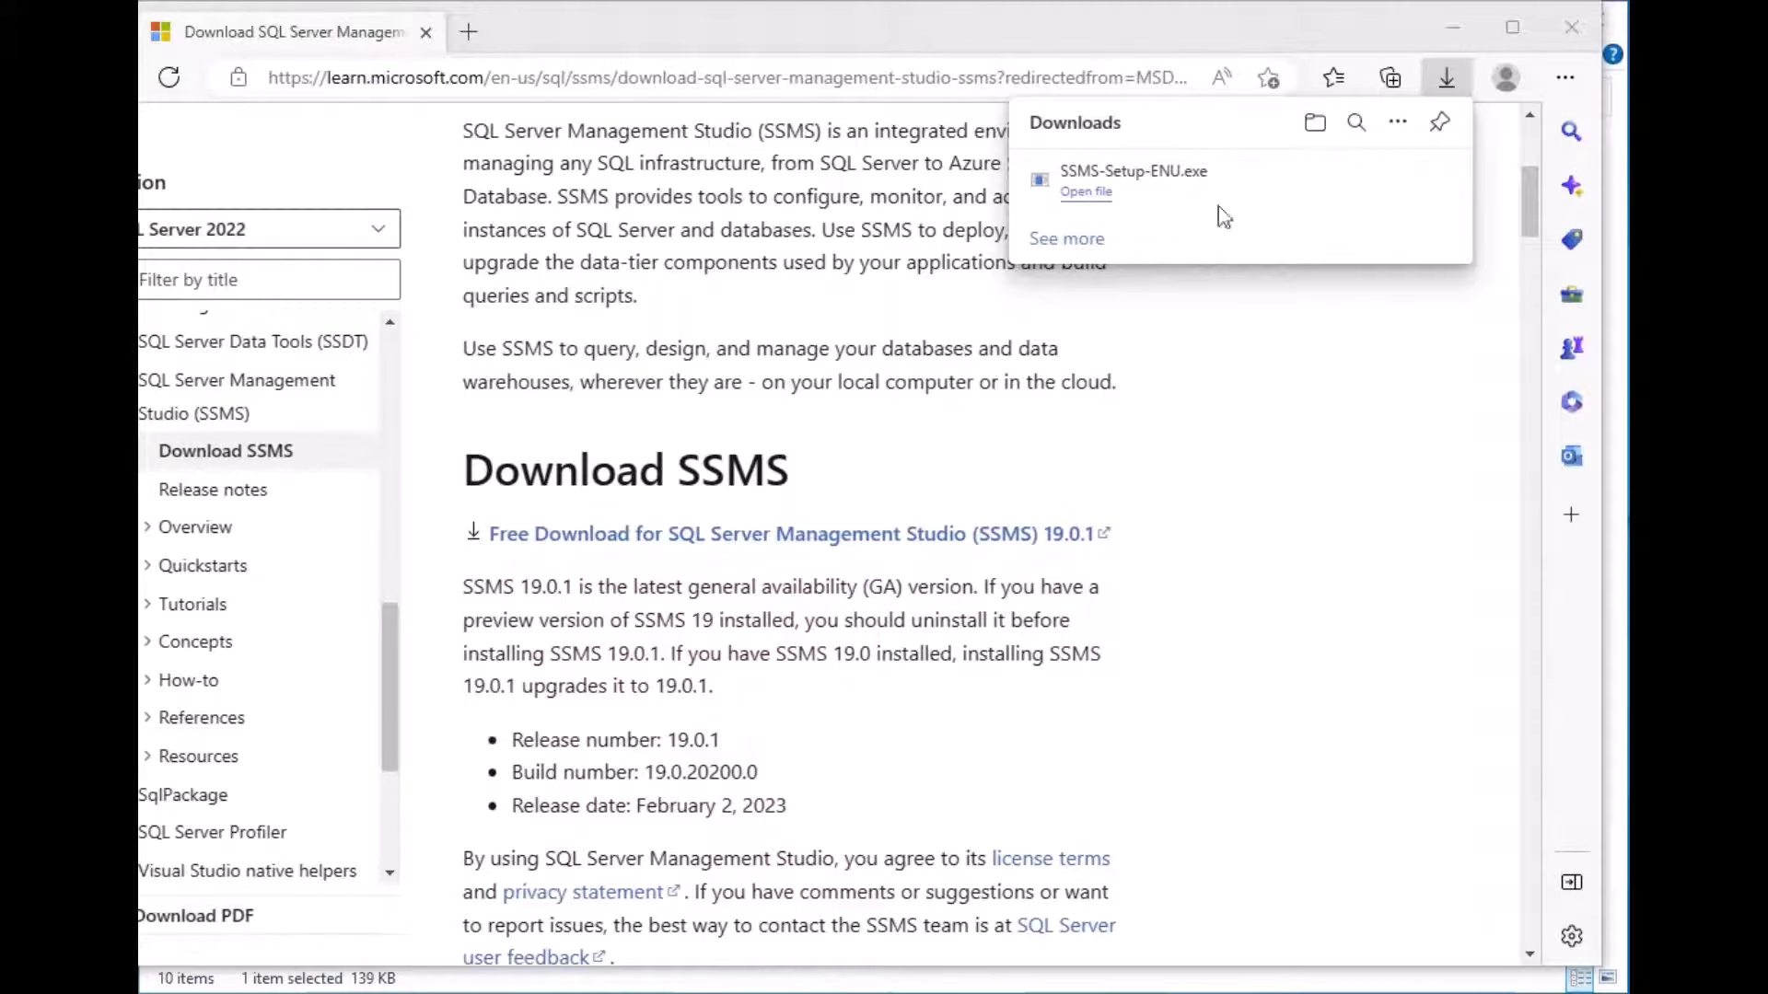
mouse_move(1242, 204)
left_click(1571, 27)
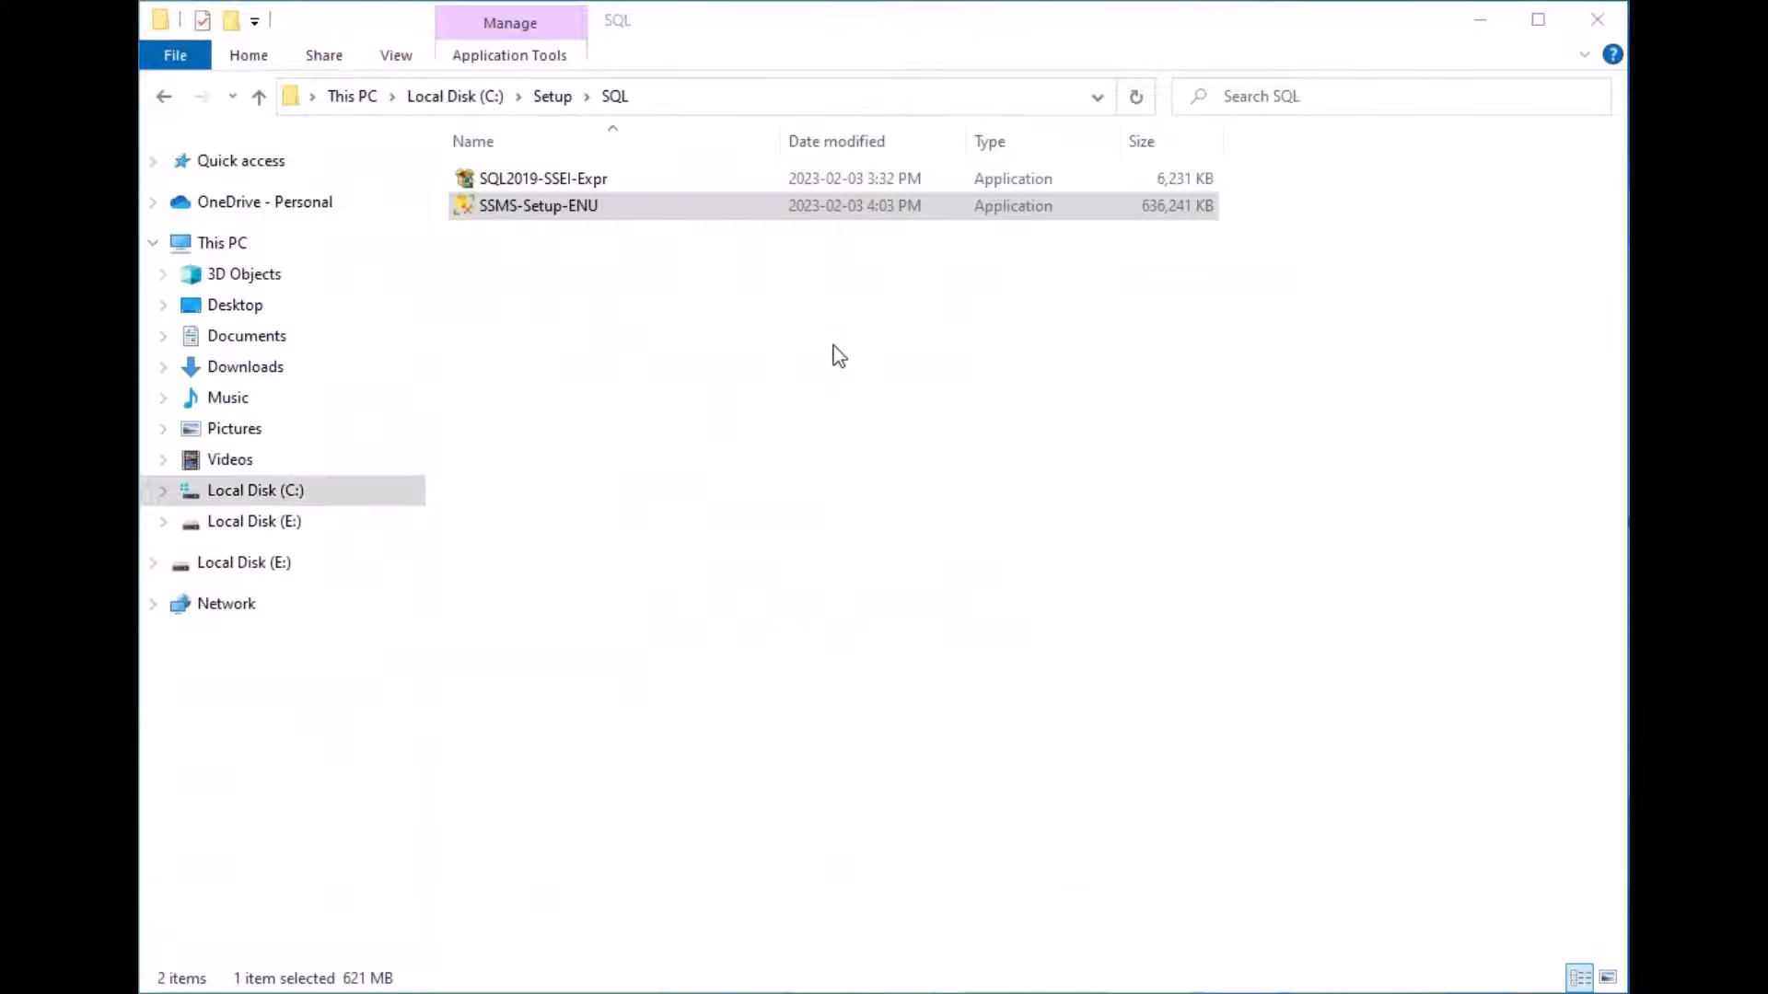
- Run the SSMS-Setup-ENU installer in the Setup\SQL folder as administrator
left_click(697, 285)
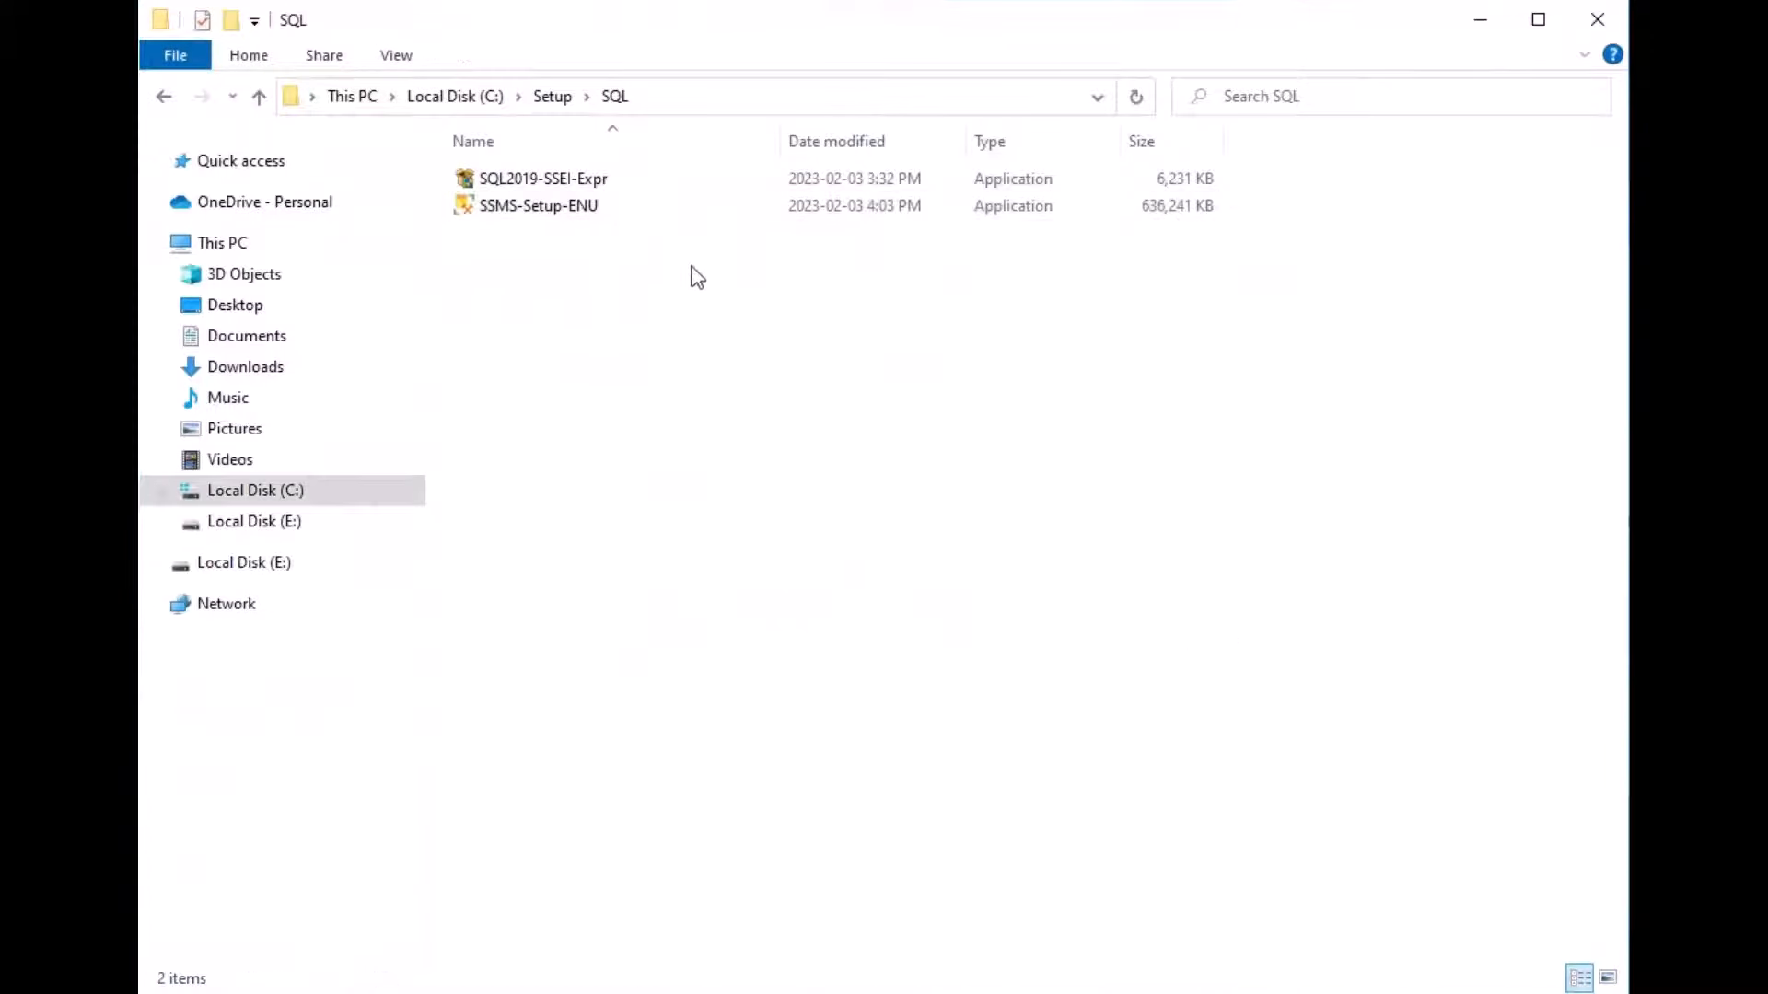
right_click(481, 210)
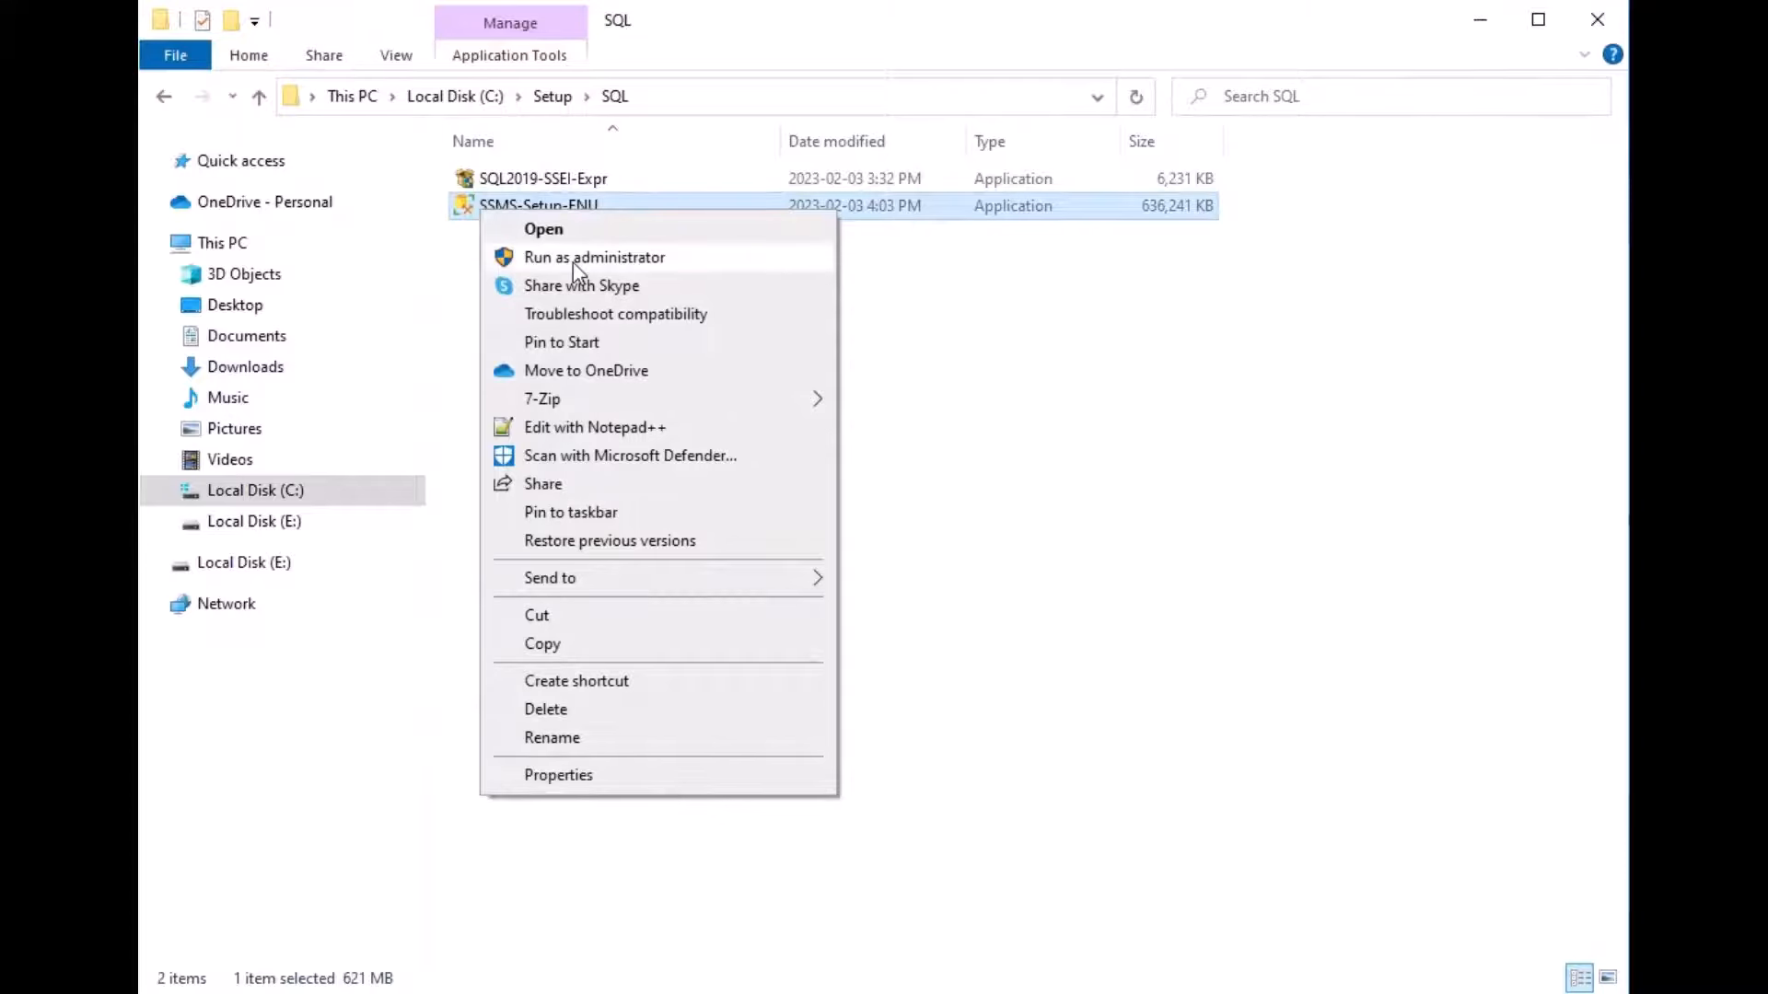
left_click(573, 262)
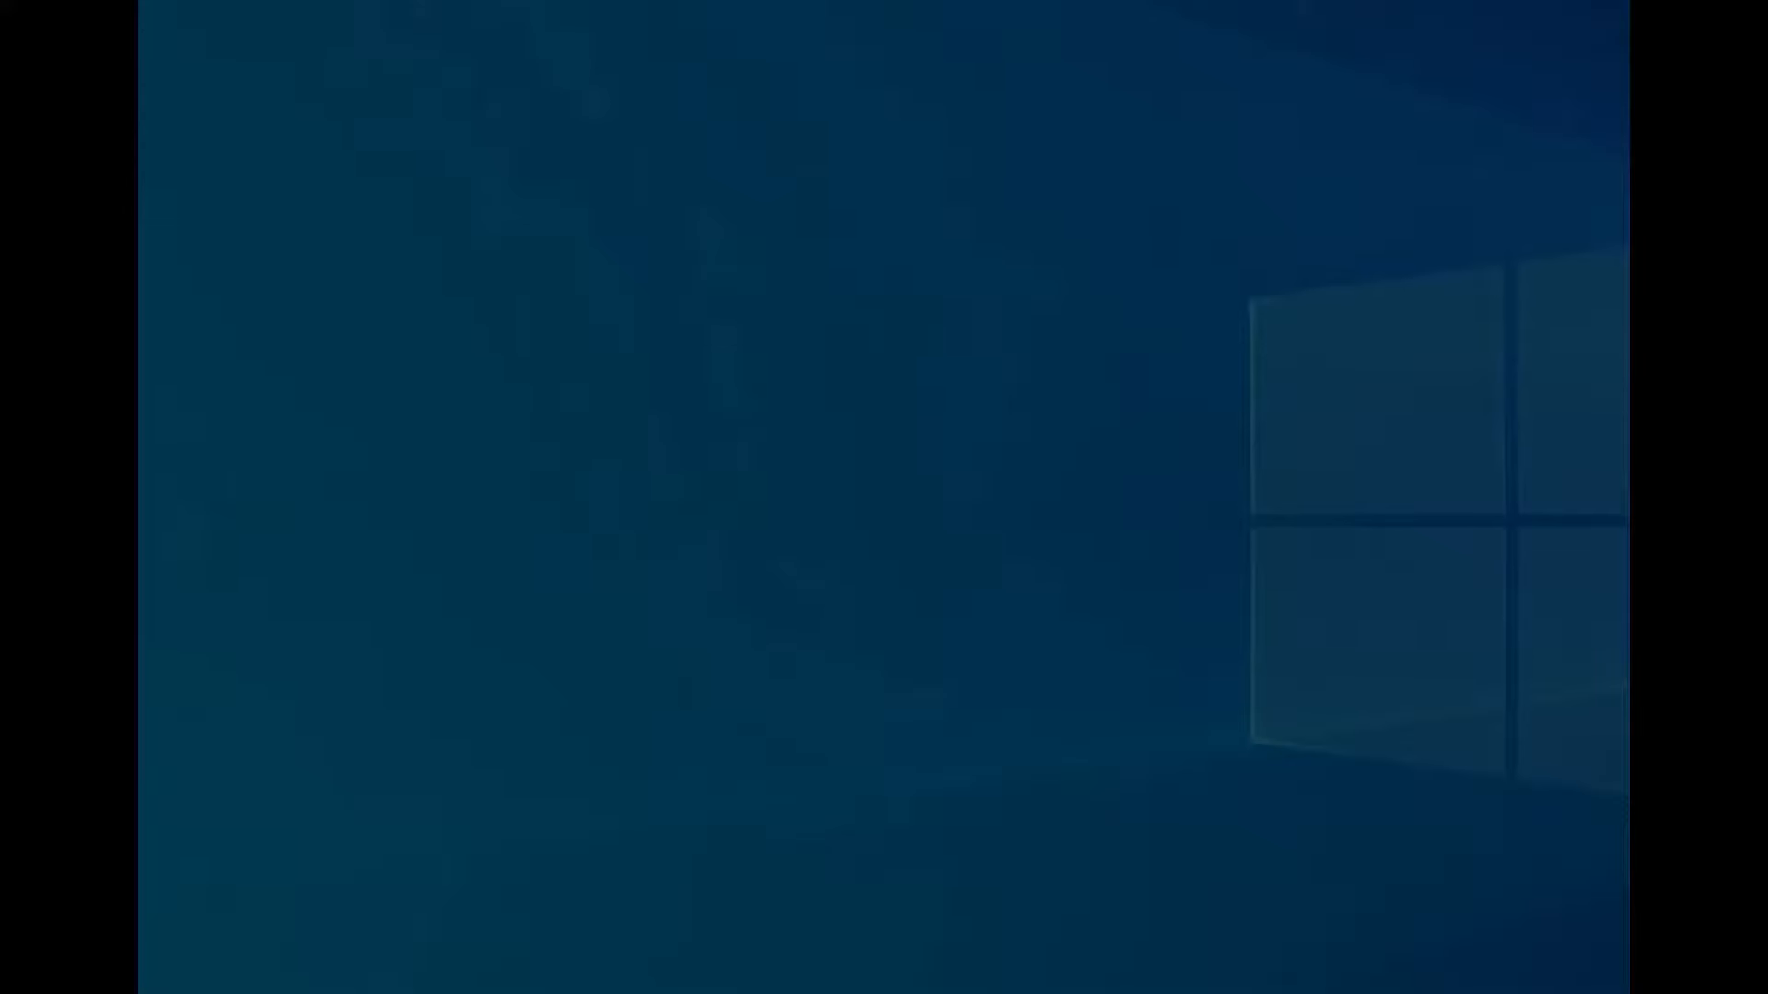
- Allow the installer to make changes and install SQL Server Management Studio 19.0.1 in its default location
left_click(706, 677)
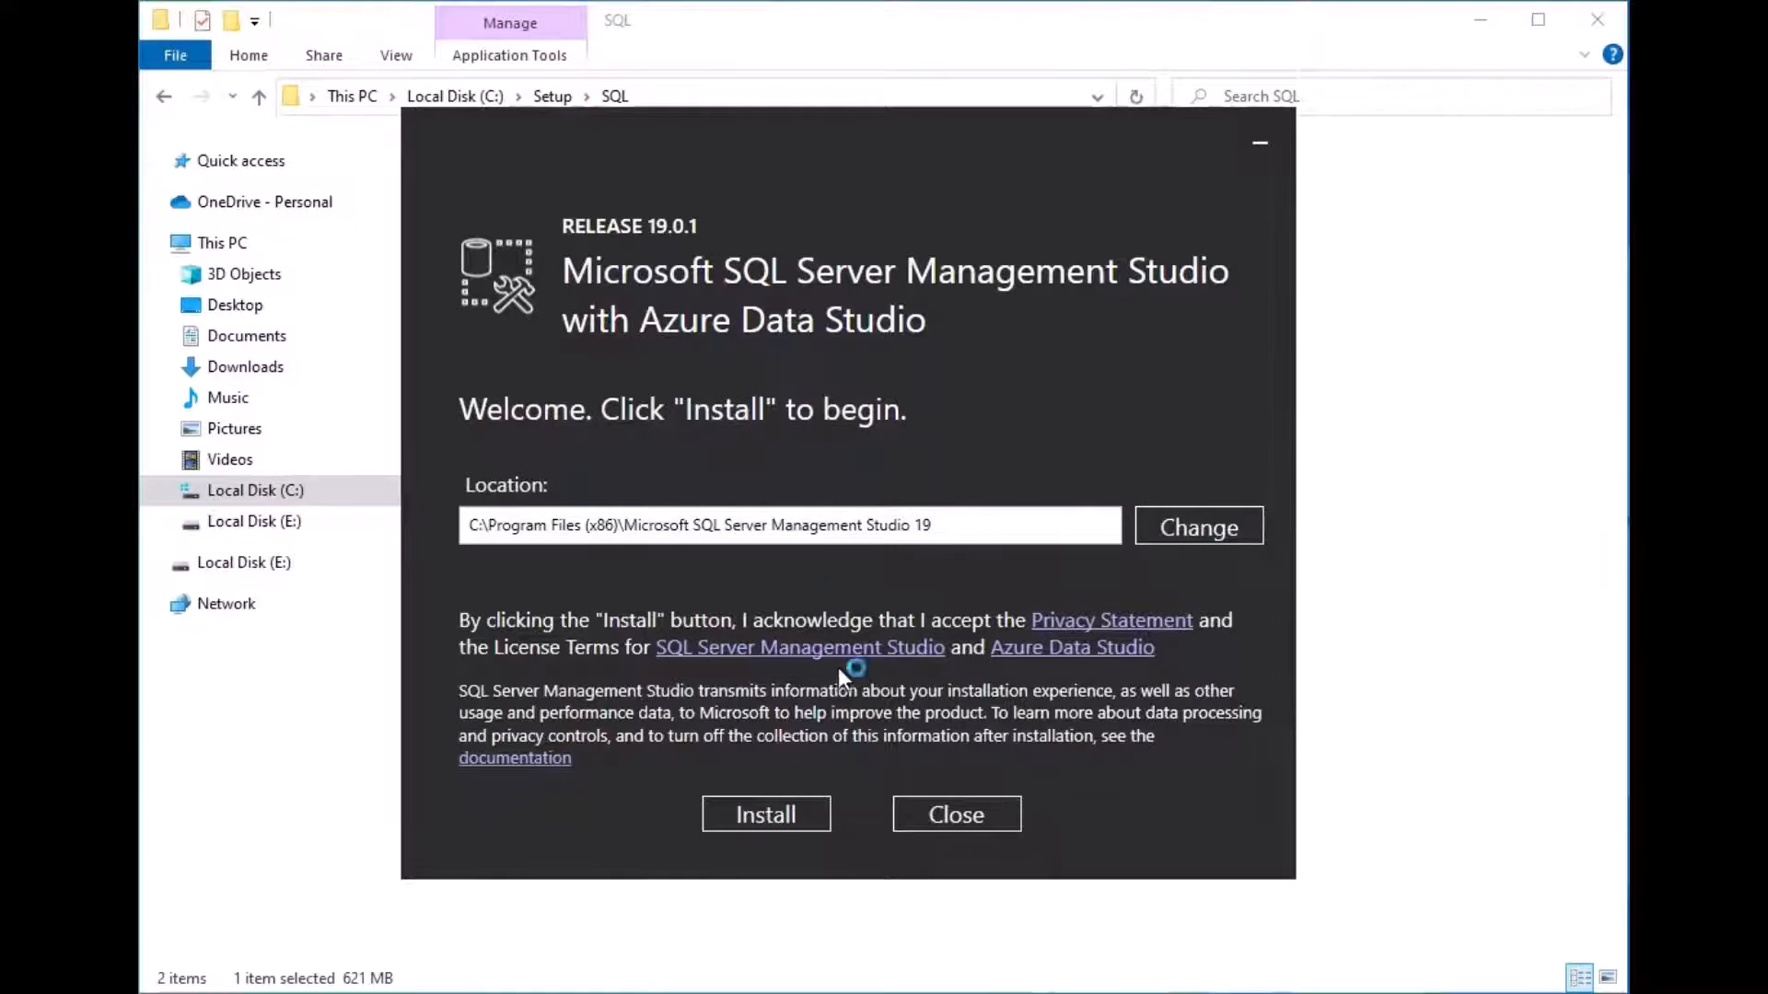
left_click(760, 814)
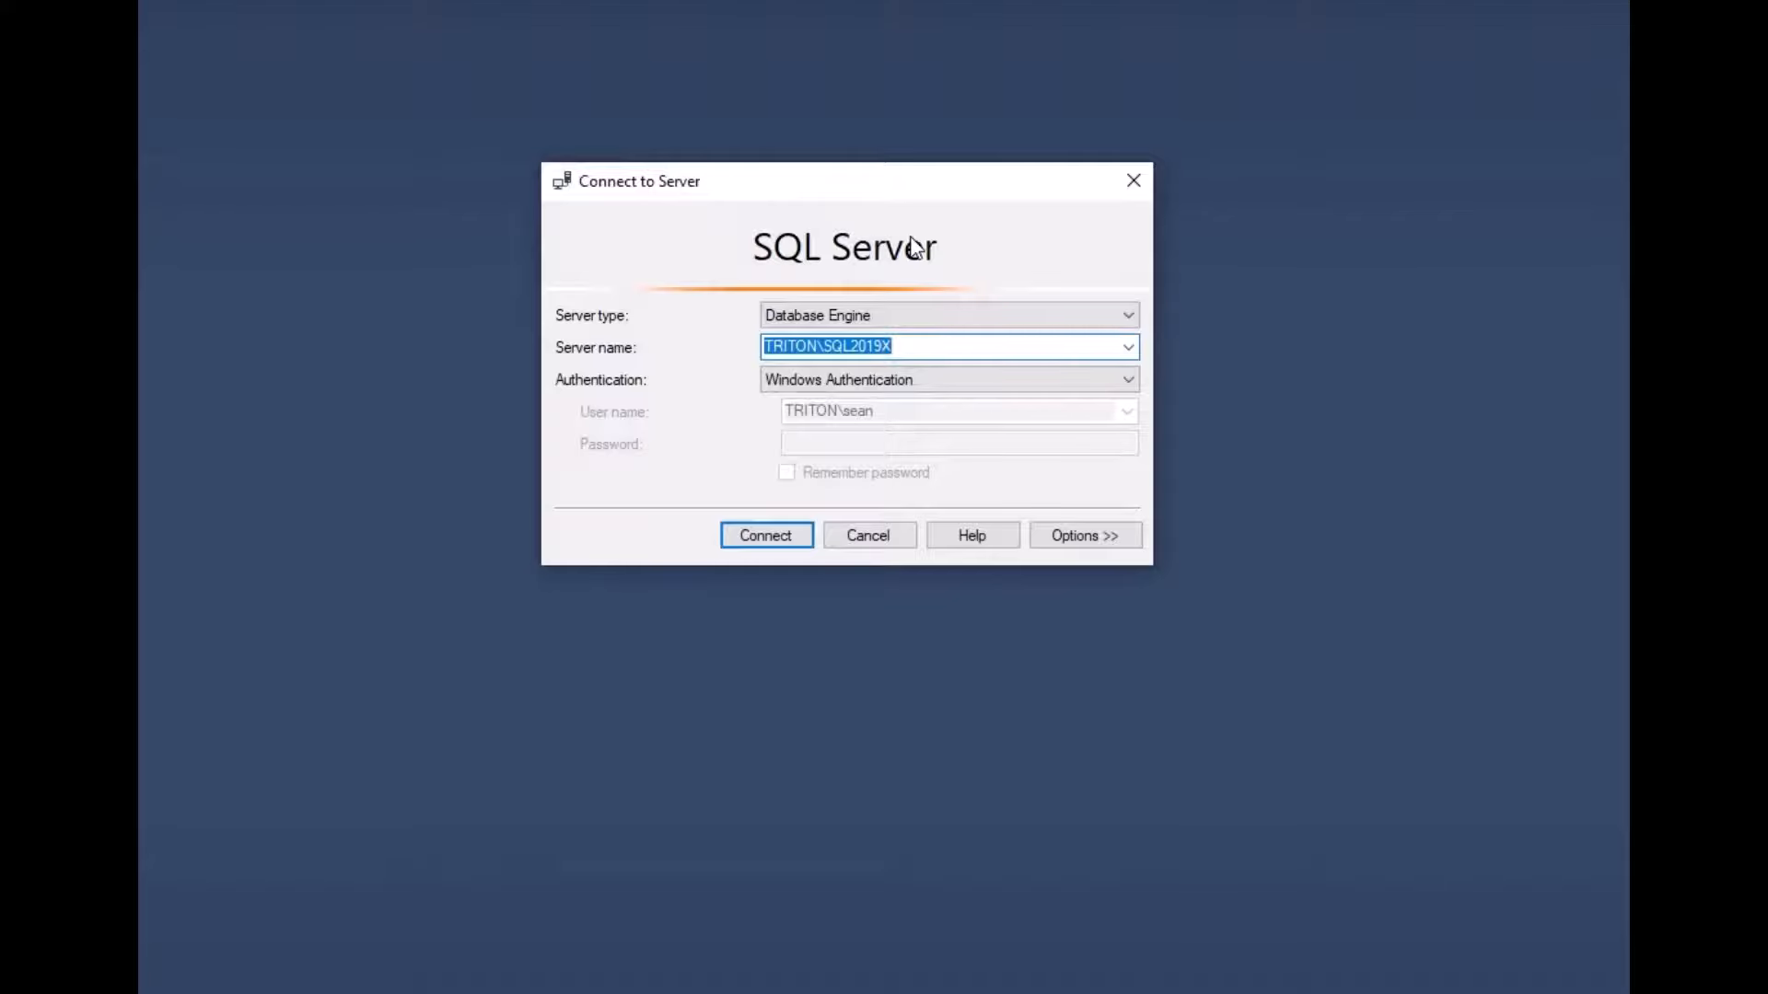
- Connect to the Database Engine on TRITON\SQL2019X with Windows Authentication and fit the main window within the screen
left_click(761, 541)
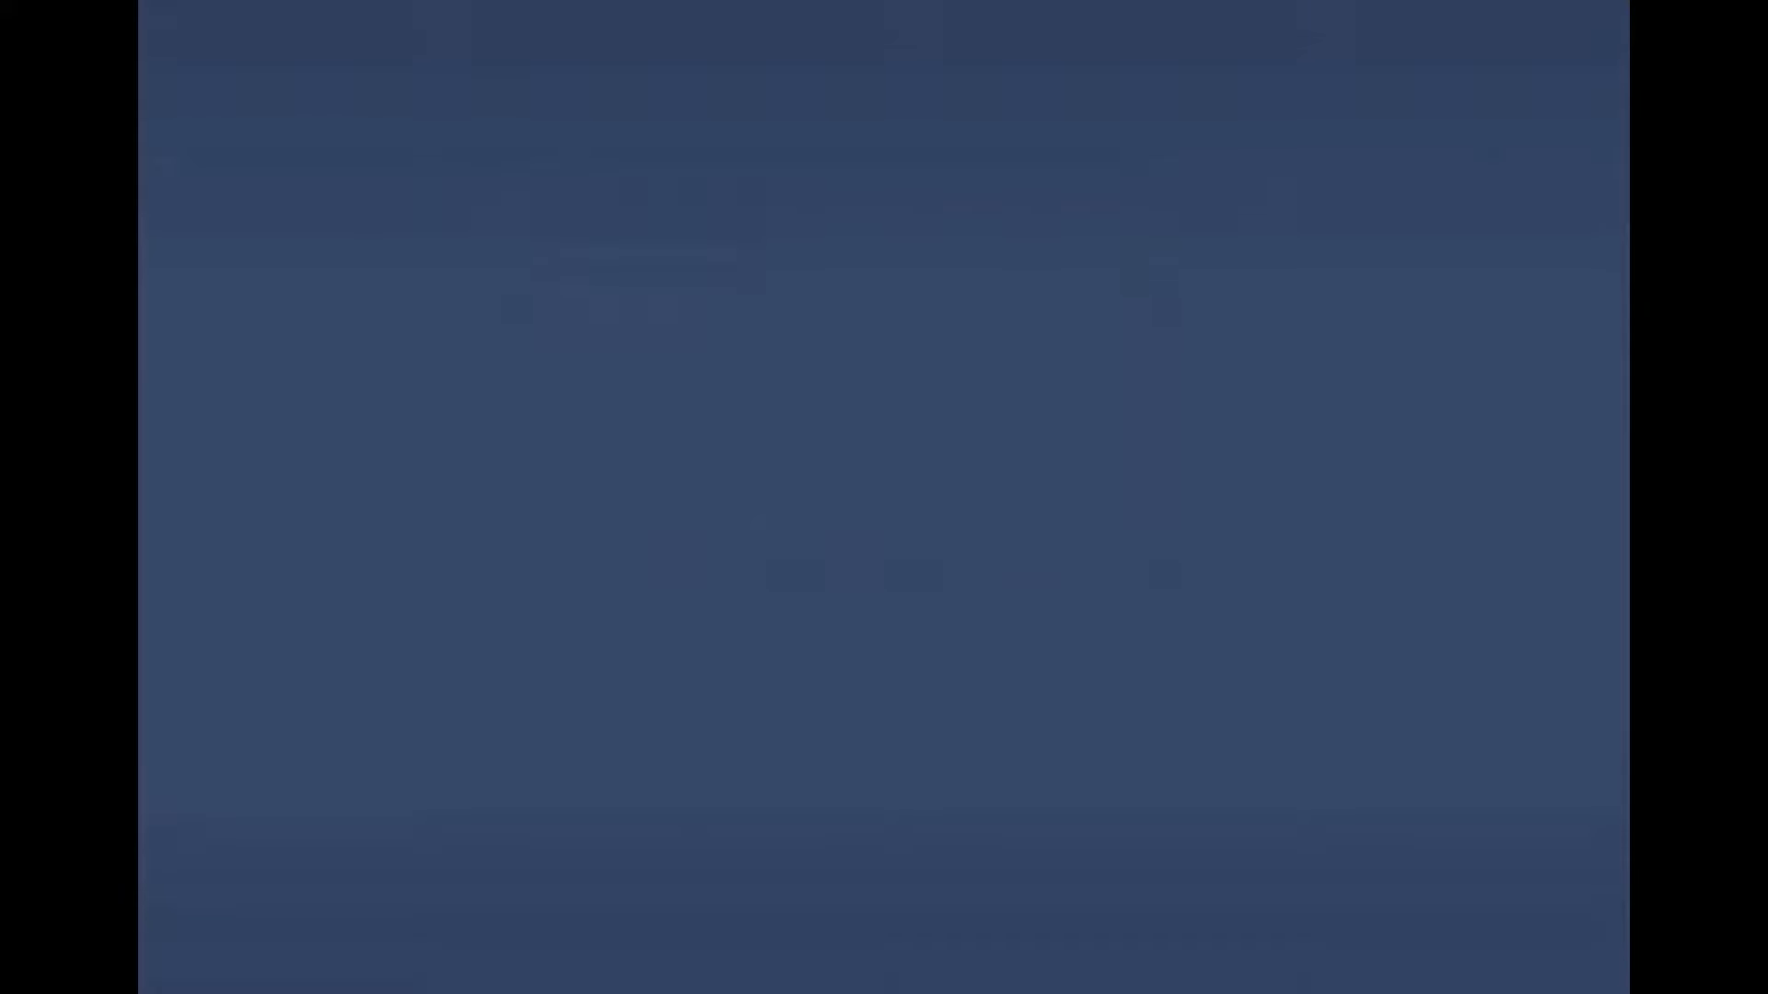
left_click_drag(1626, 991, 458, 243)
left_click_drag(138, 0, 732, 35)
left_click_drag(1275, 704, 1586, 970)
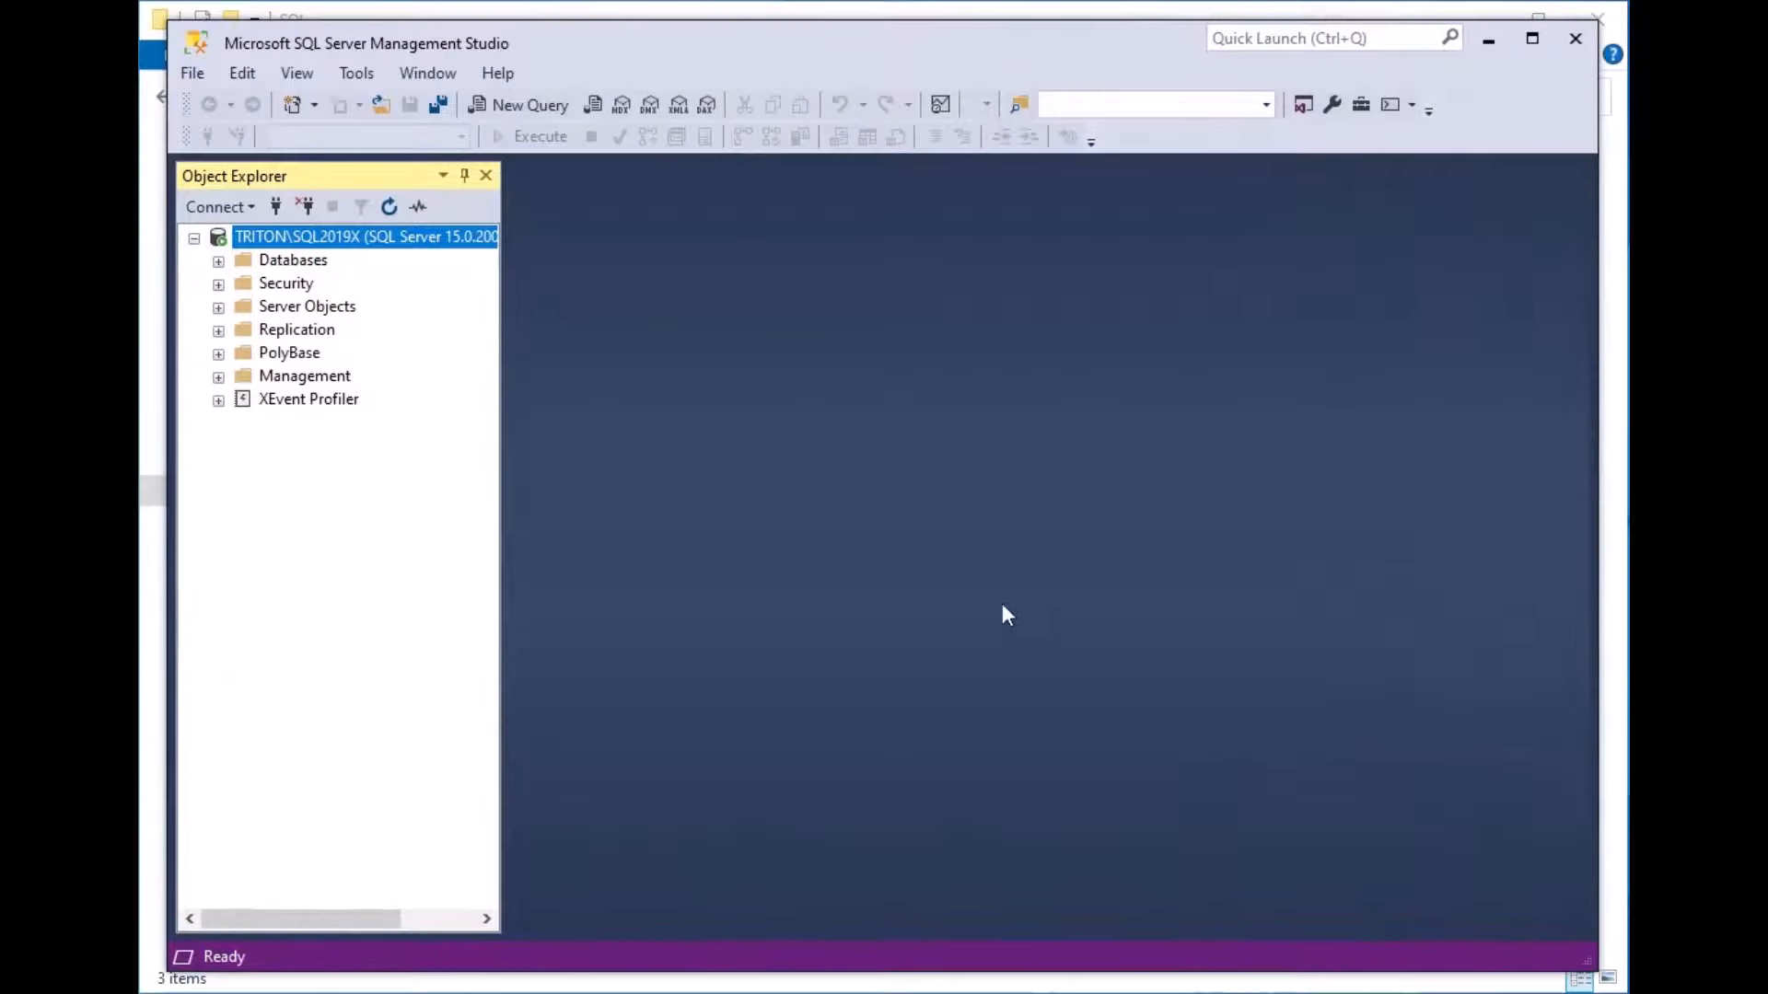
- Create a new database named TEST_DATABASE on the server, keeping the default owner and file settings
left_click(219, 262)
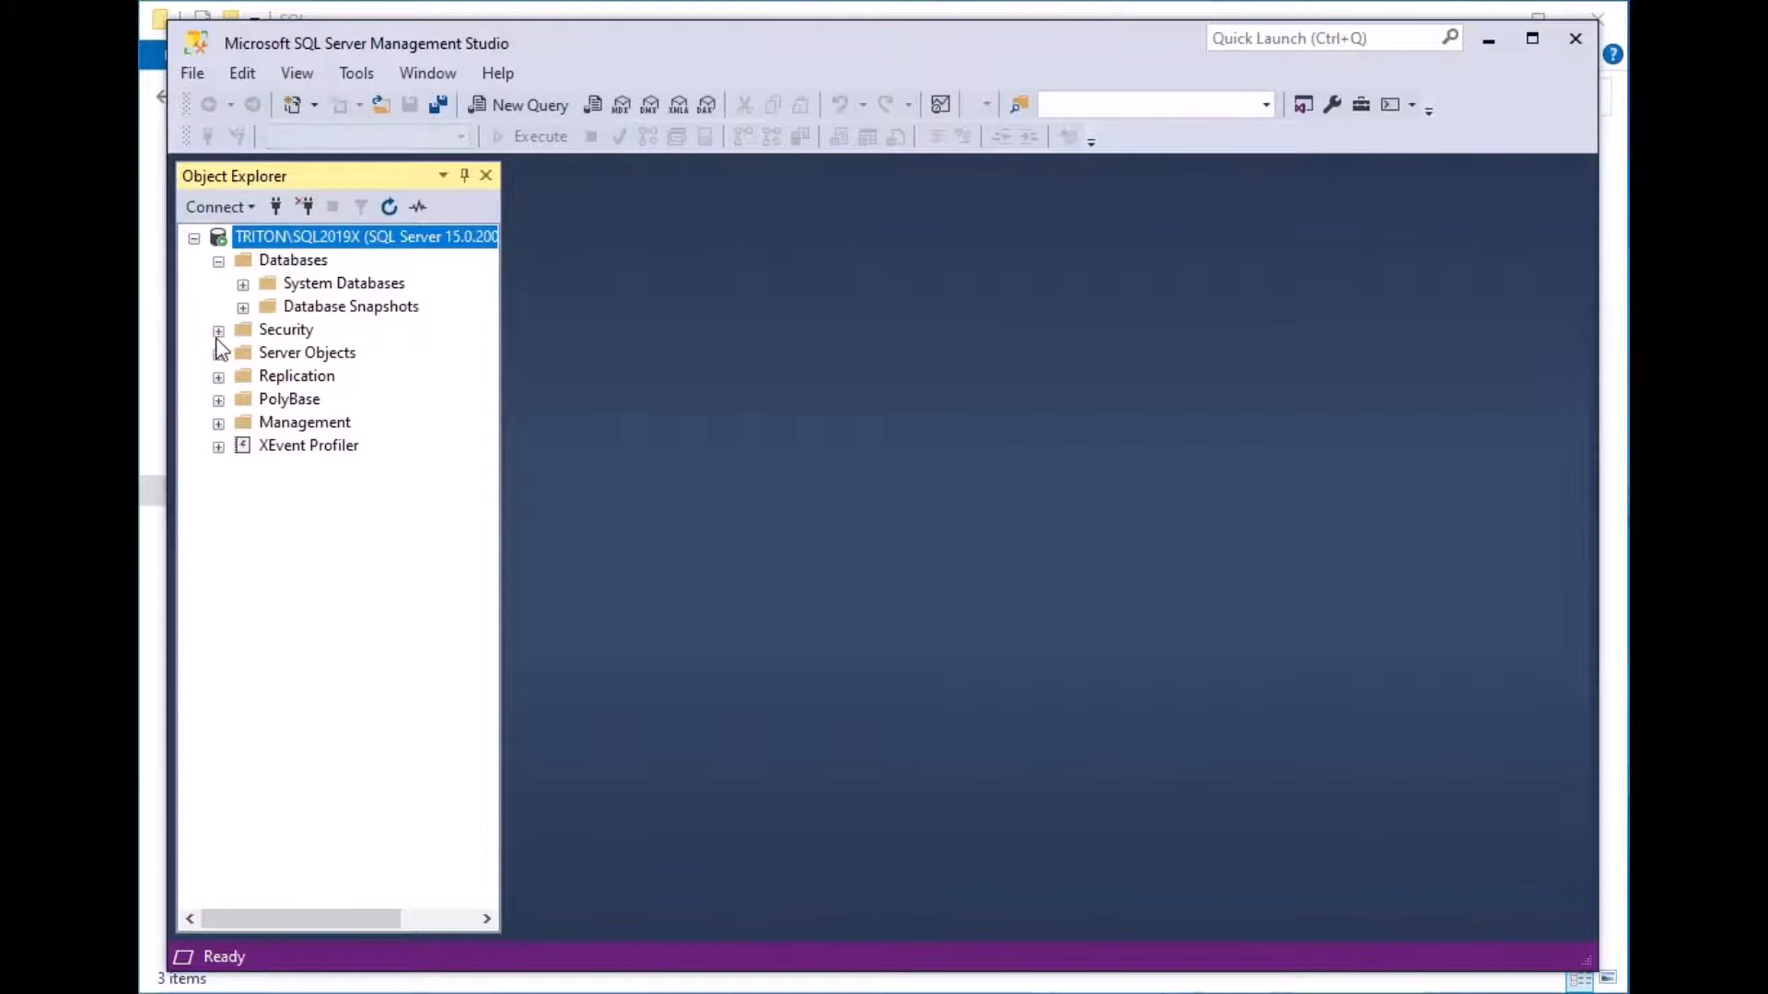
left_click(219, 262)
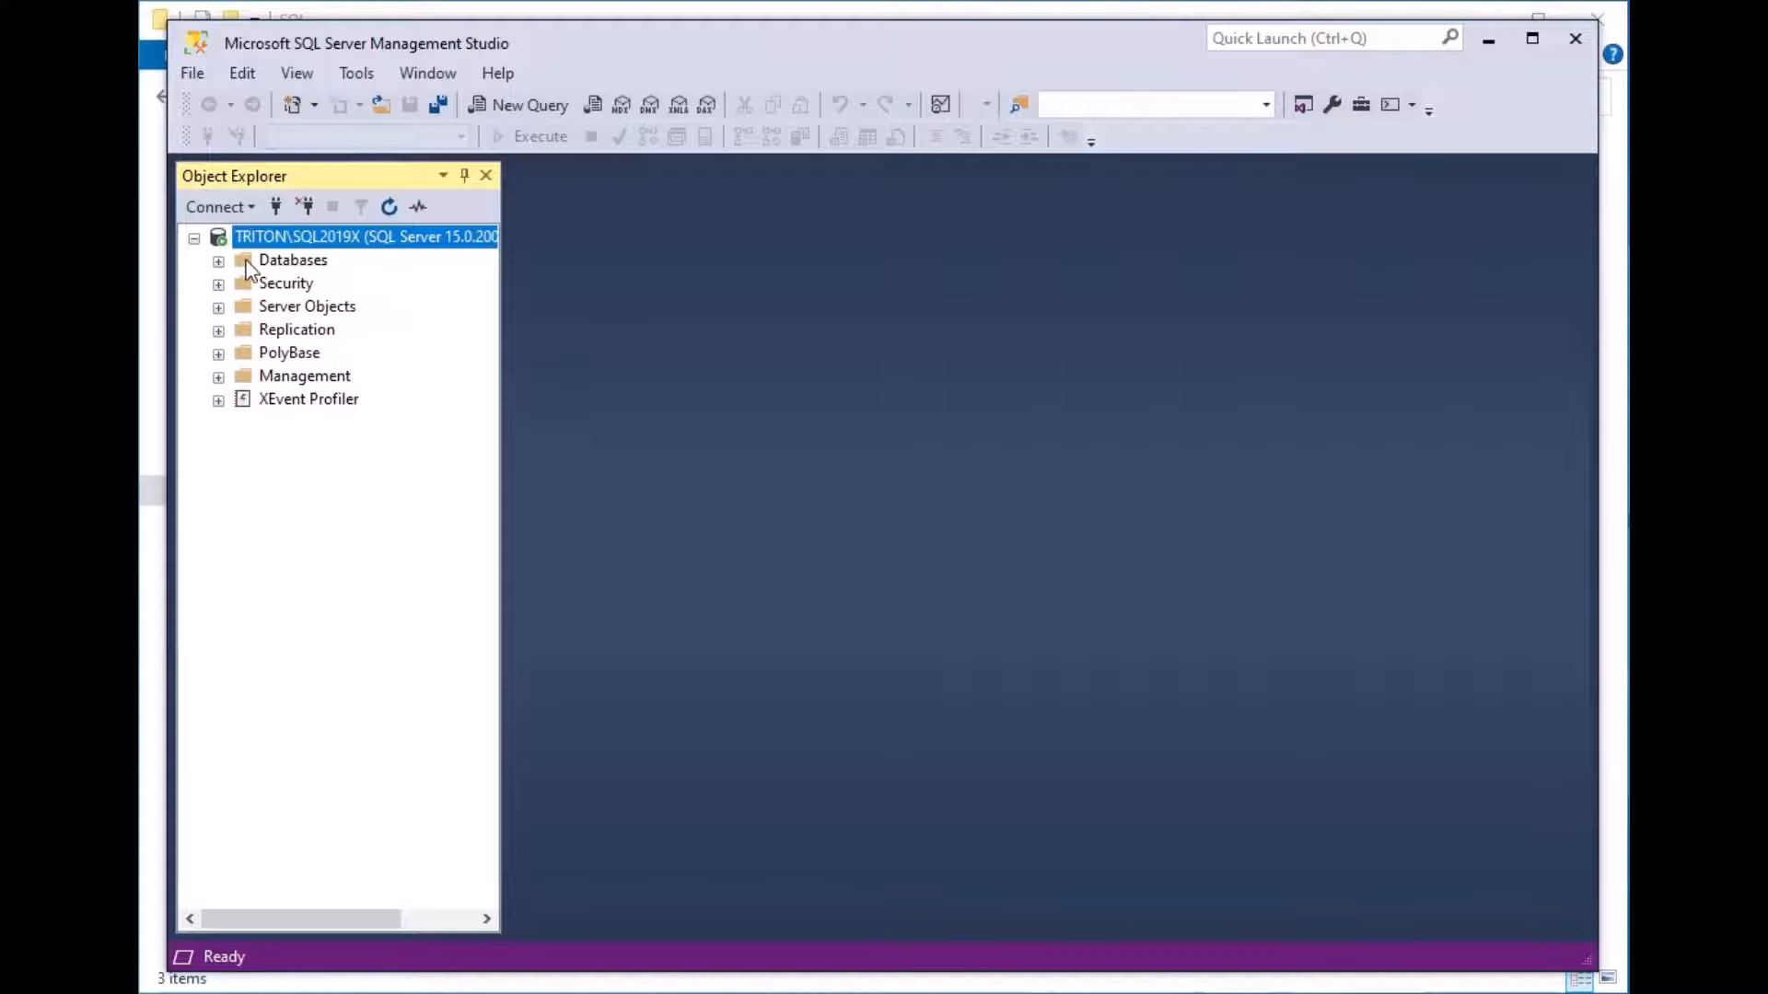
left_click(247, 263)
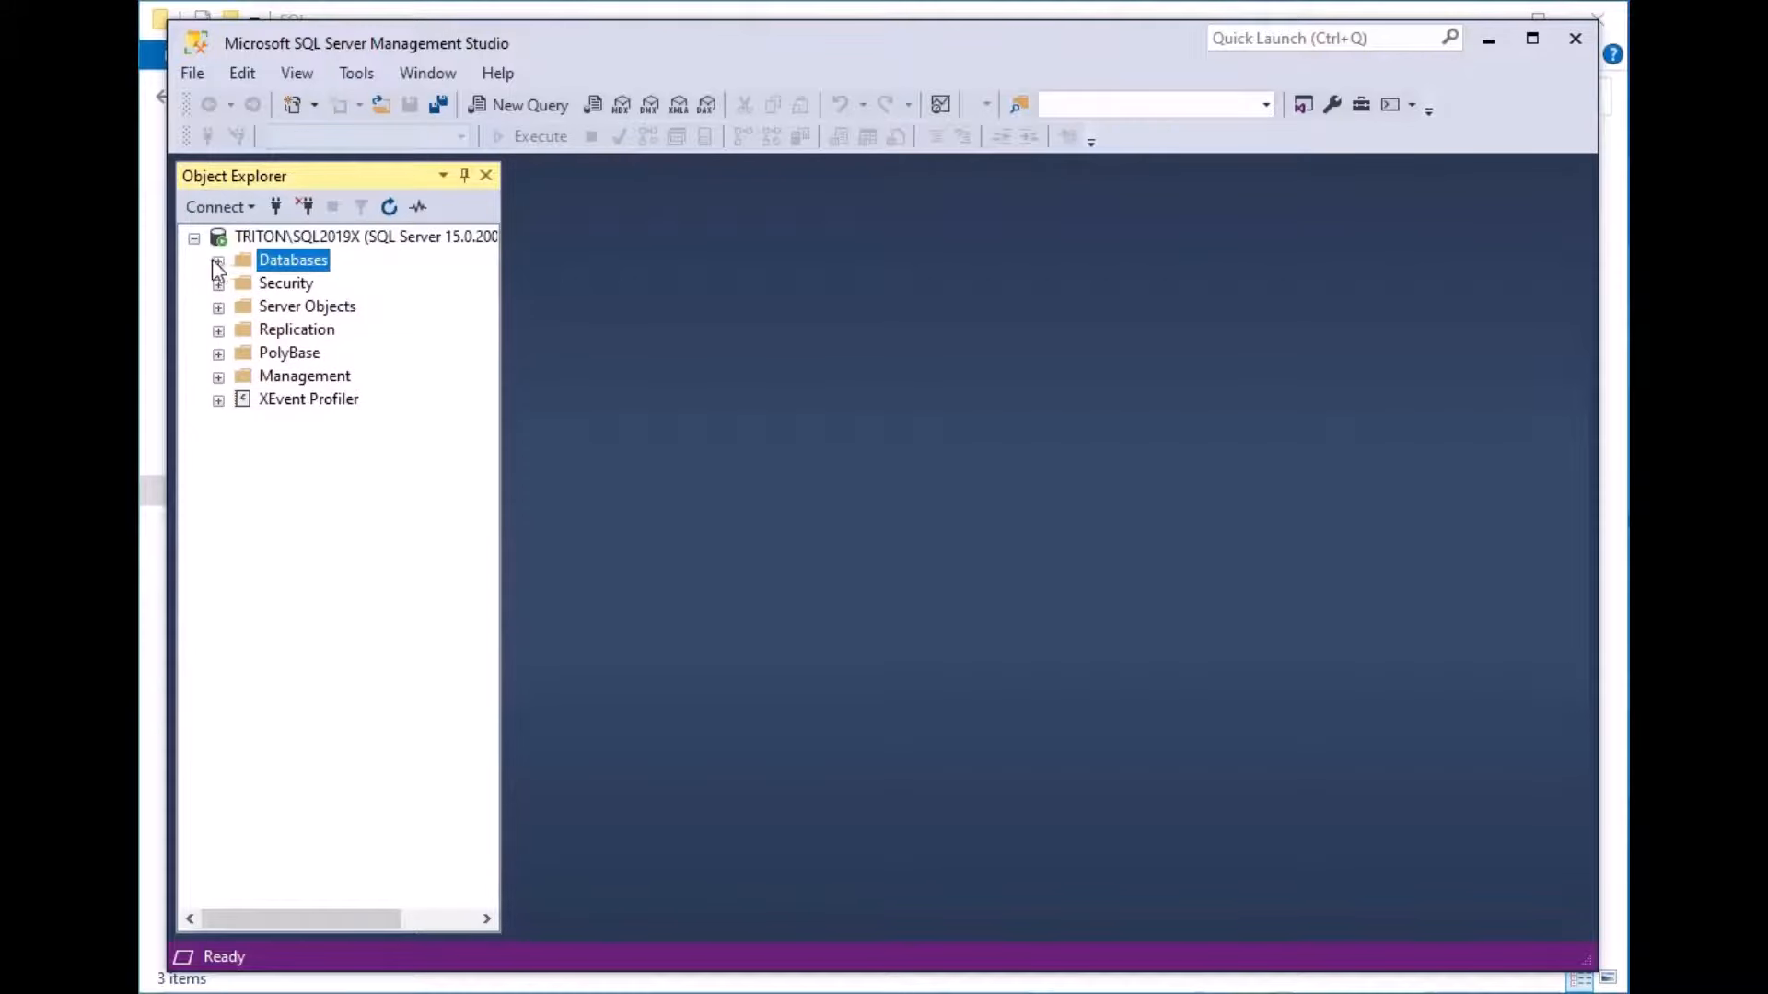
left_click(218, 261)
right_click(243, 260)
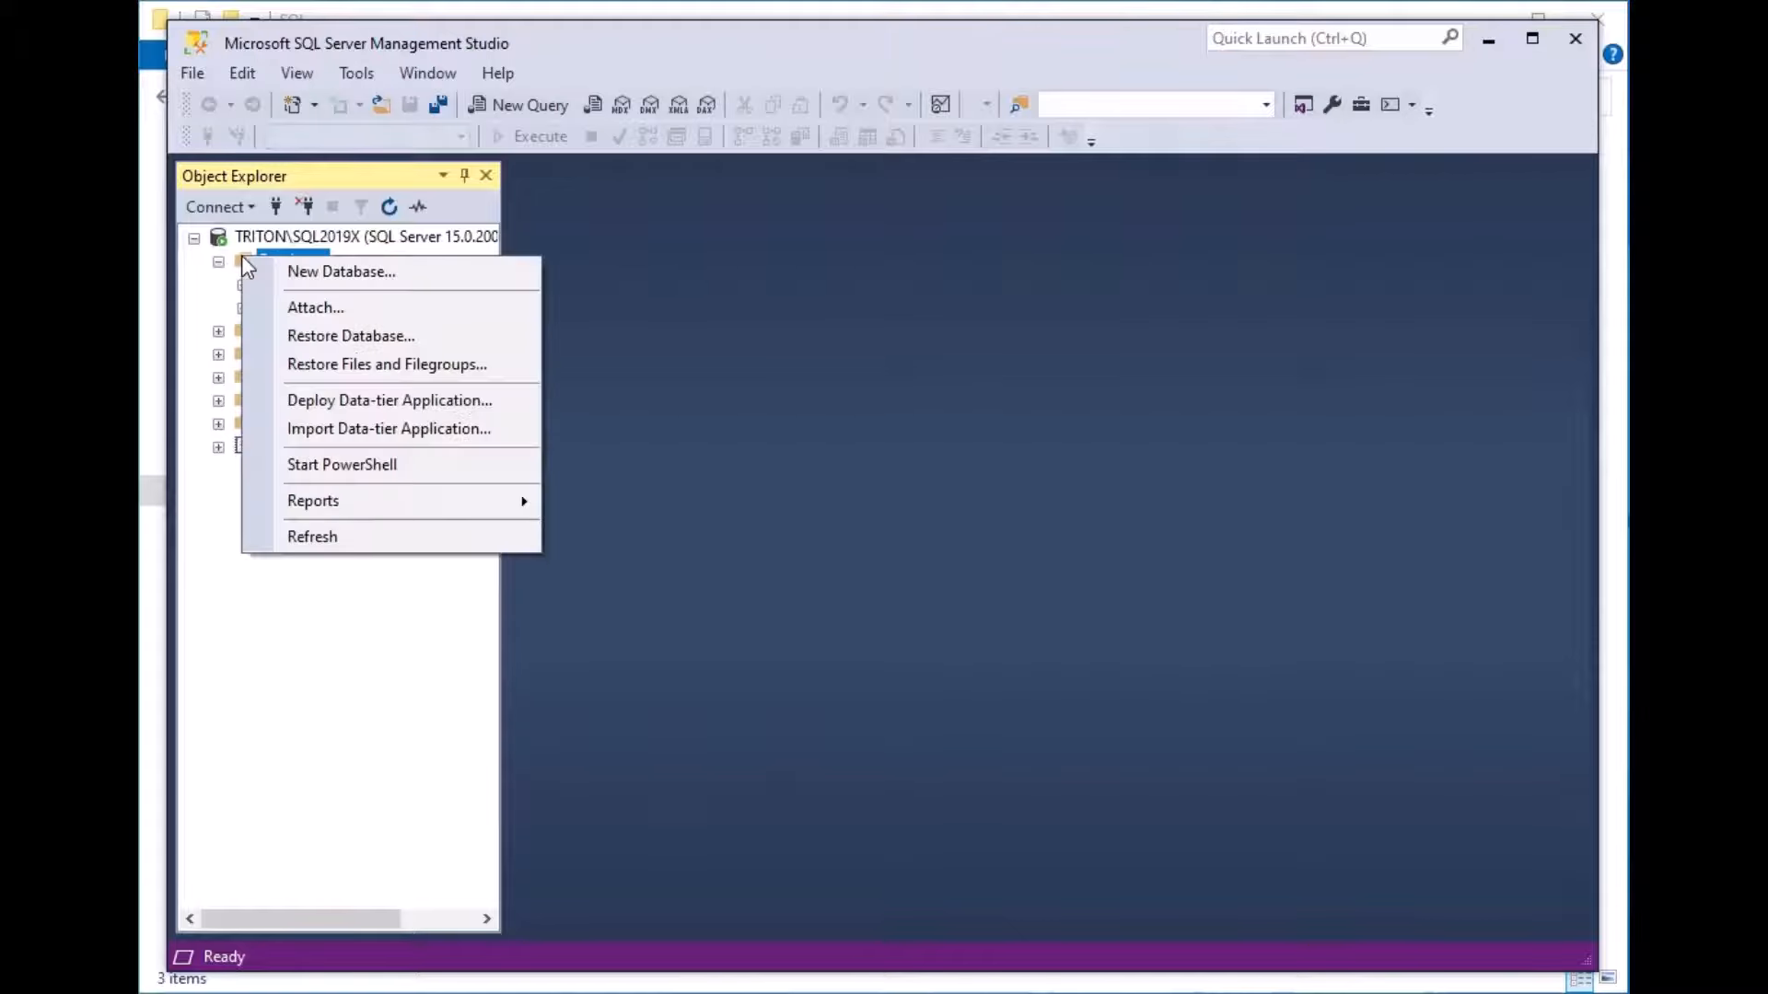
left_click(256, 267)
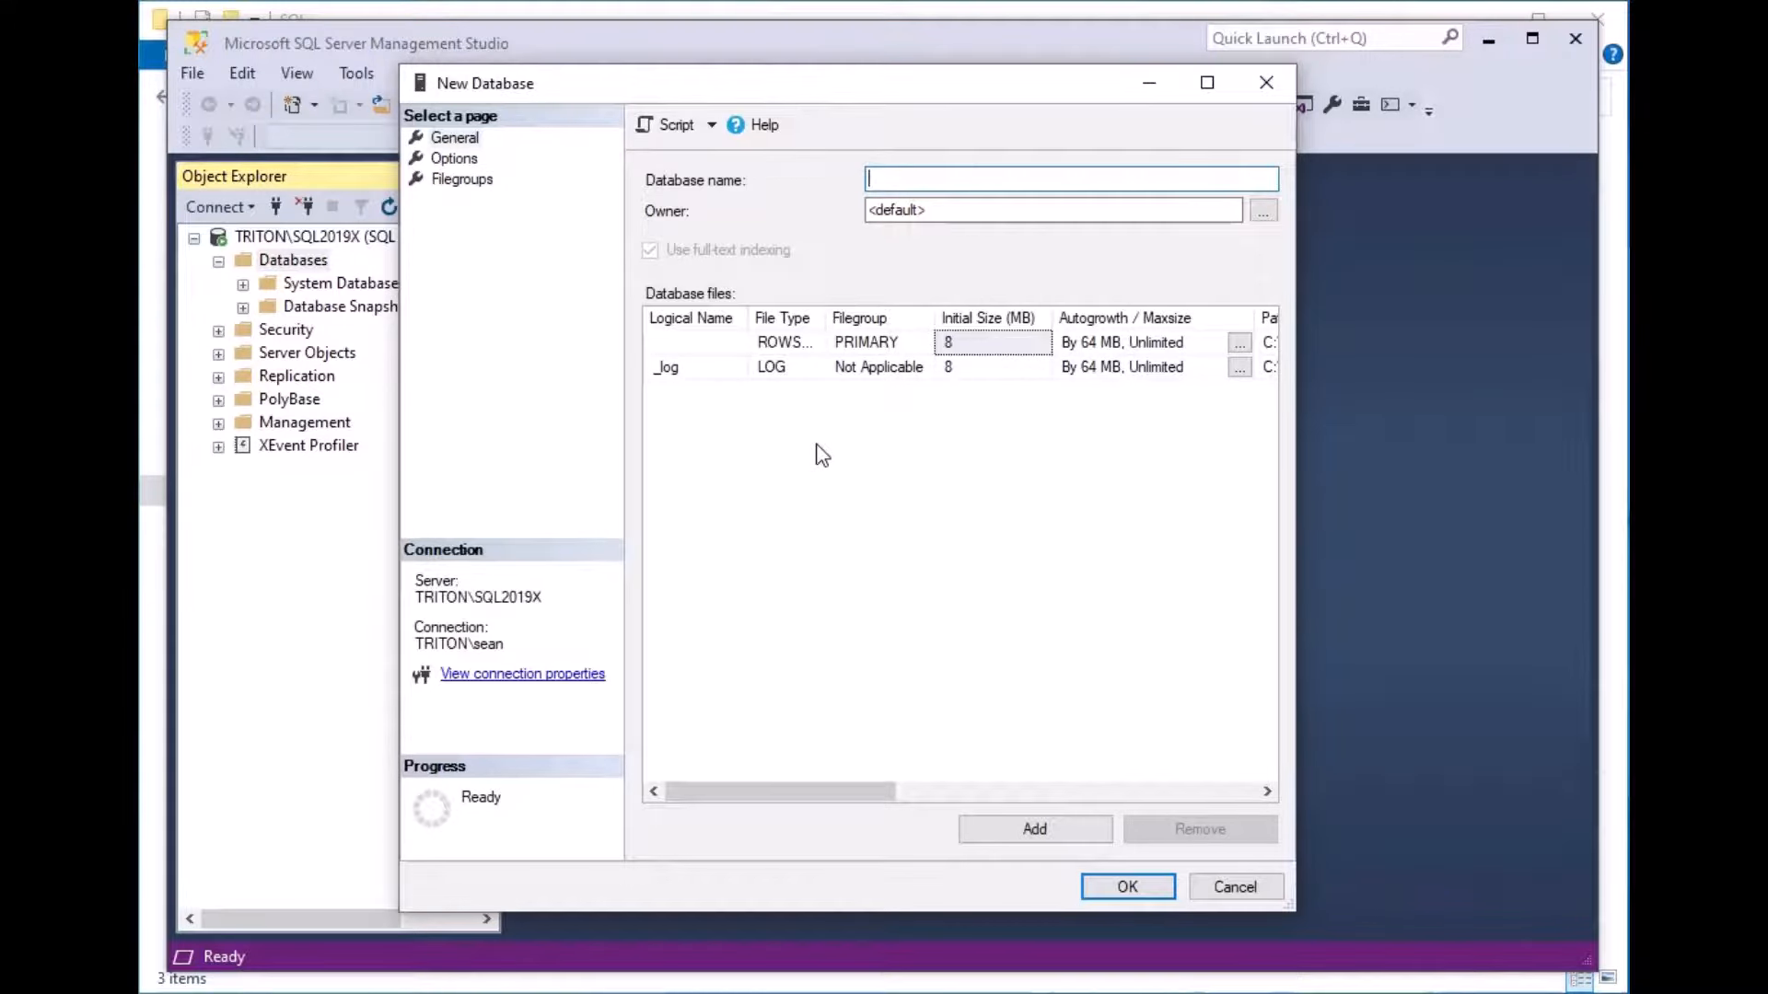
type("TEST_DATABASE")
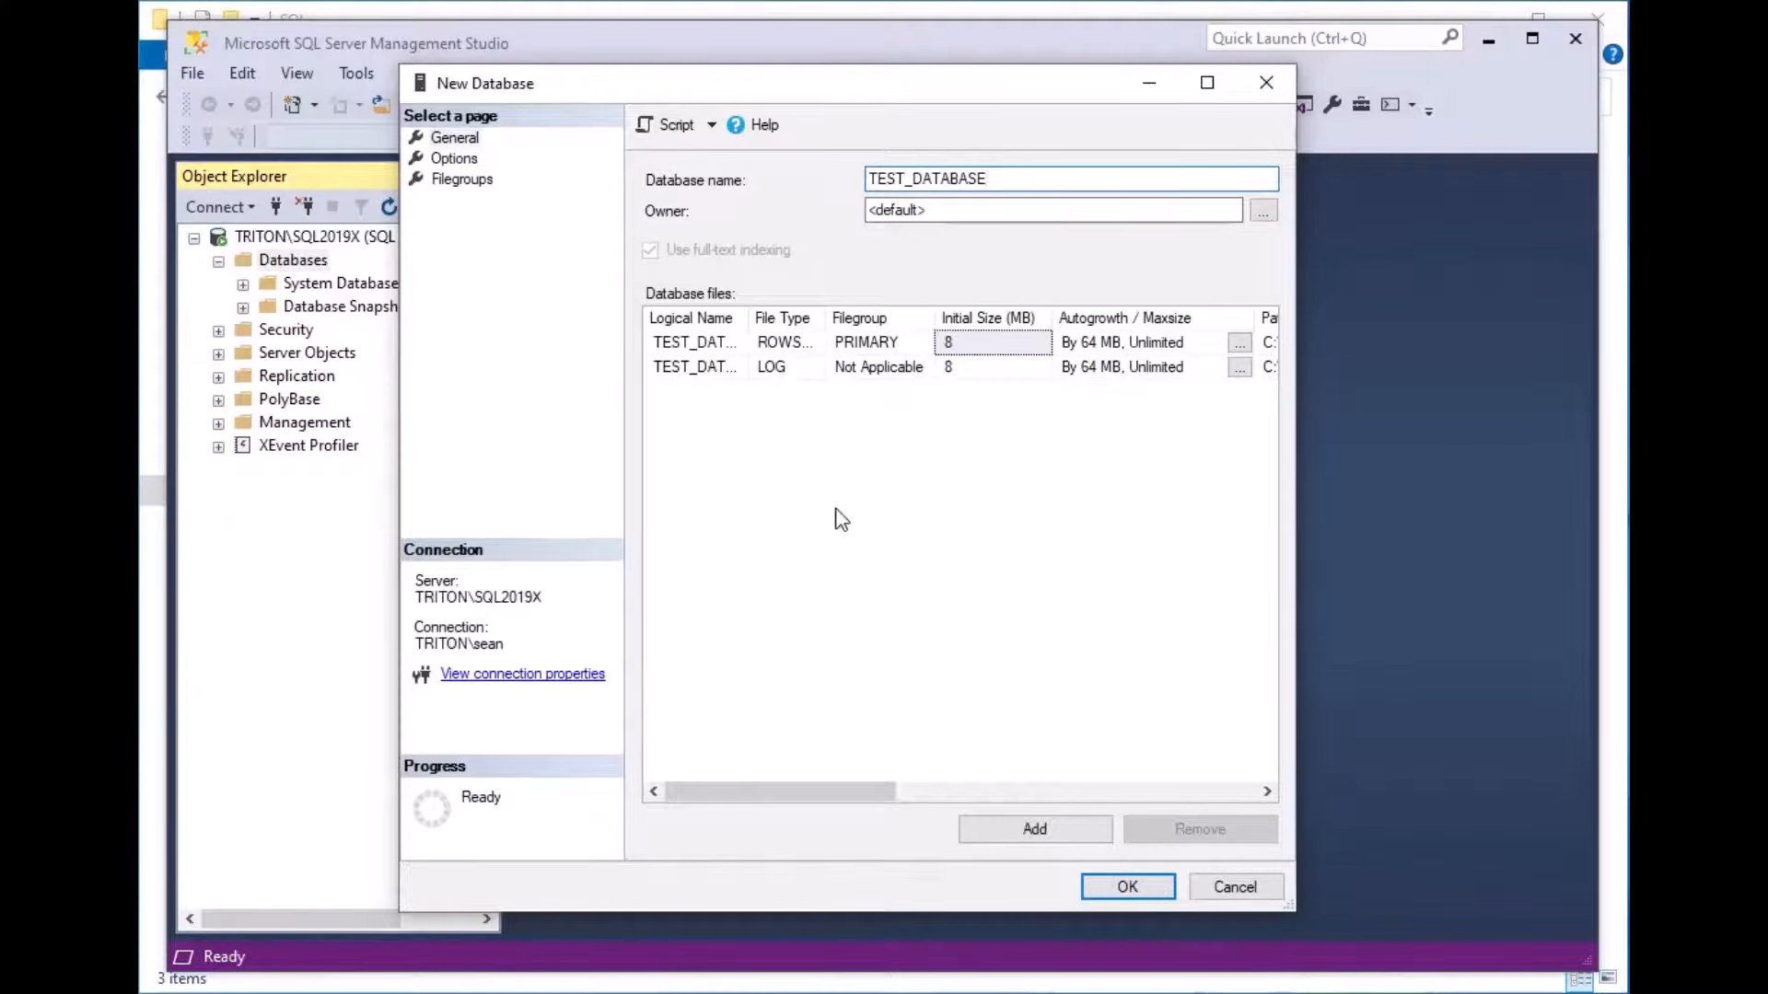
key("Tab")
left_click(1106, 885)
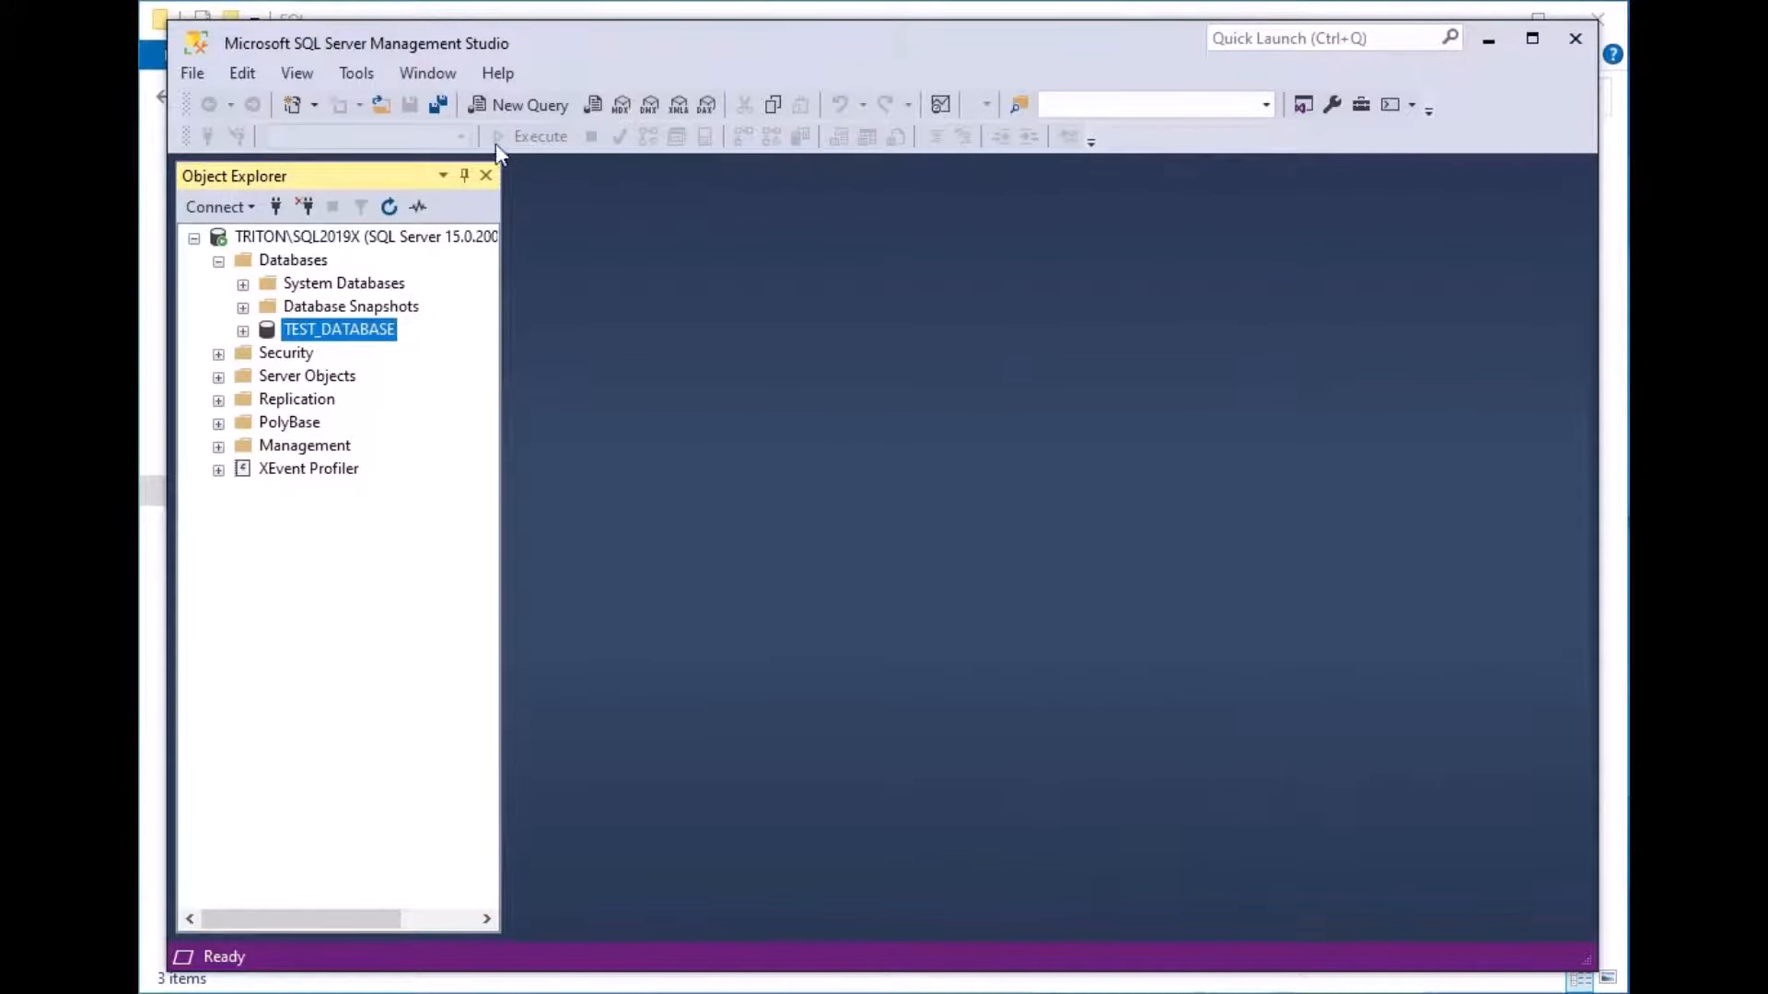
- Open a new query on TEST_DATABASE and begin it with "Create Table TEST_STUFF"
left_click(523, 103)
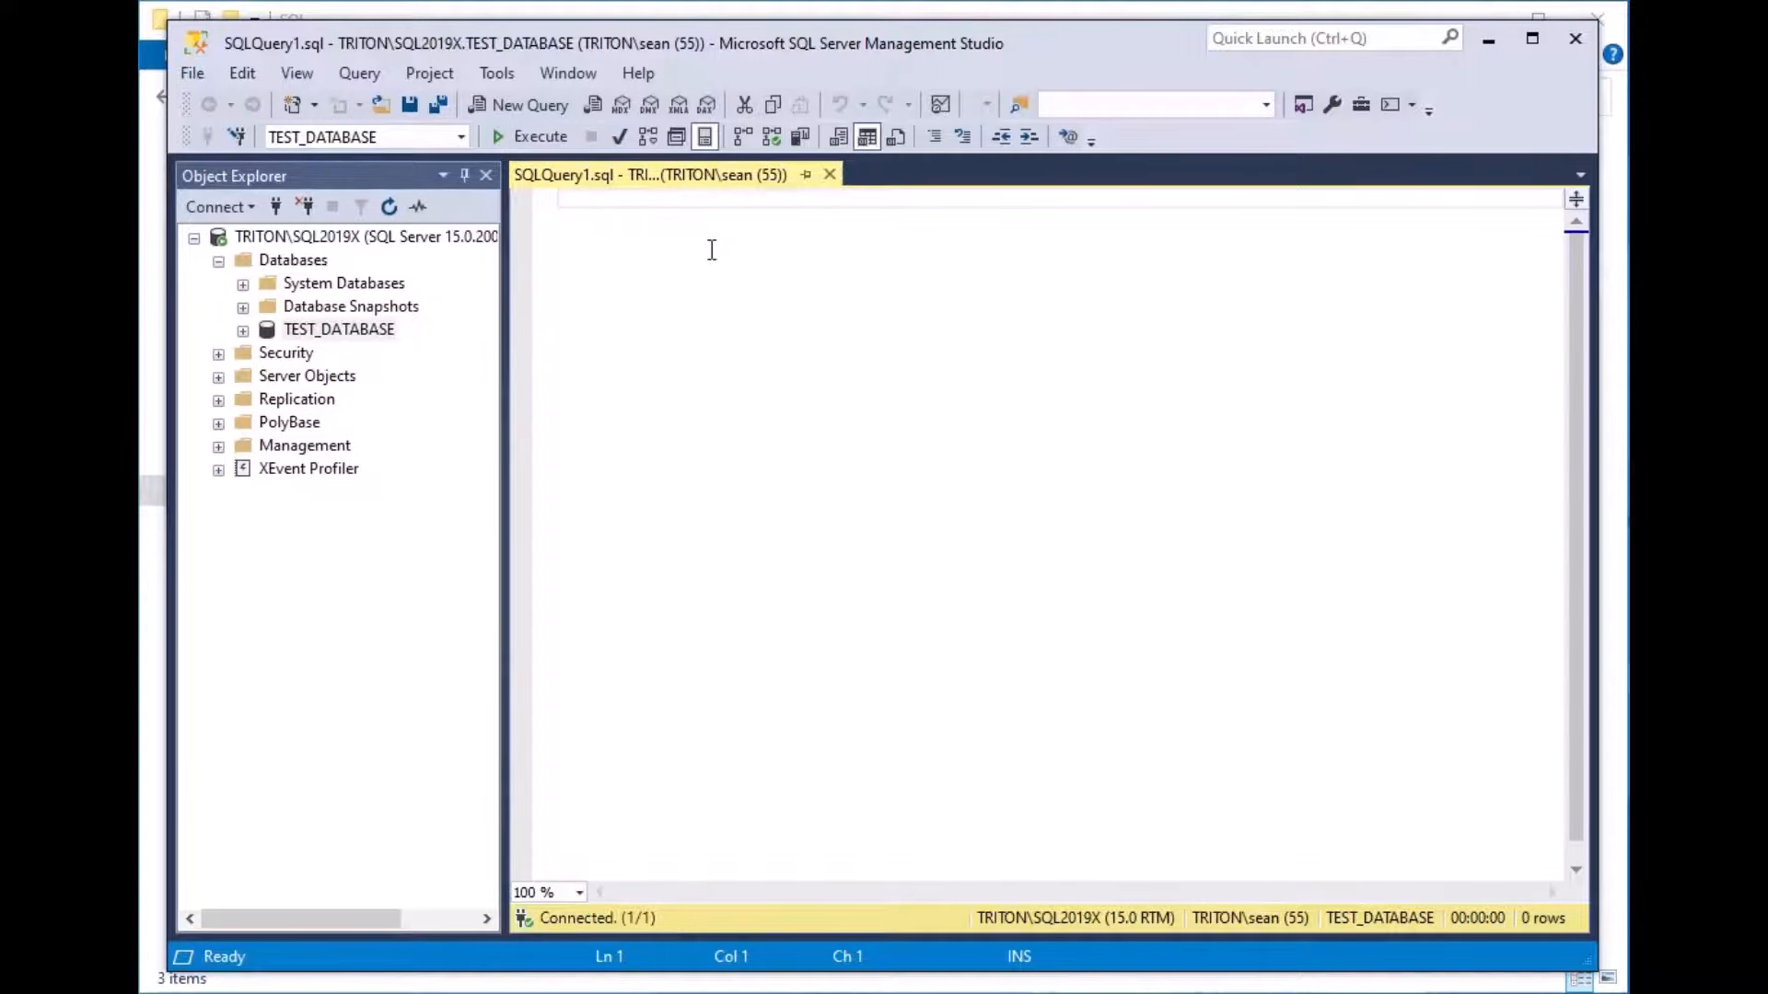
type("cREAT")
key("BackSpace")
key("BackSpace")
key("BackSpace")
key("BackSpace")
key("BackSpace")
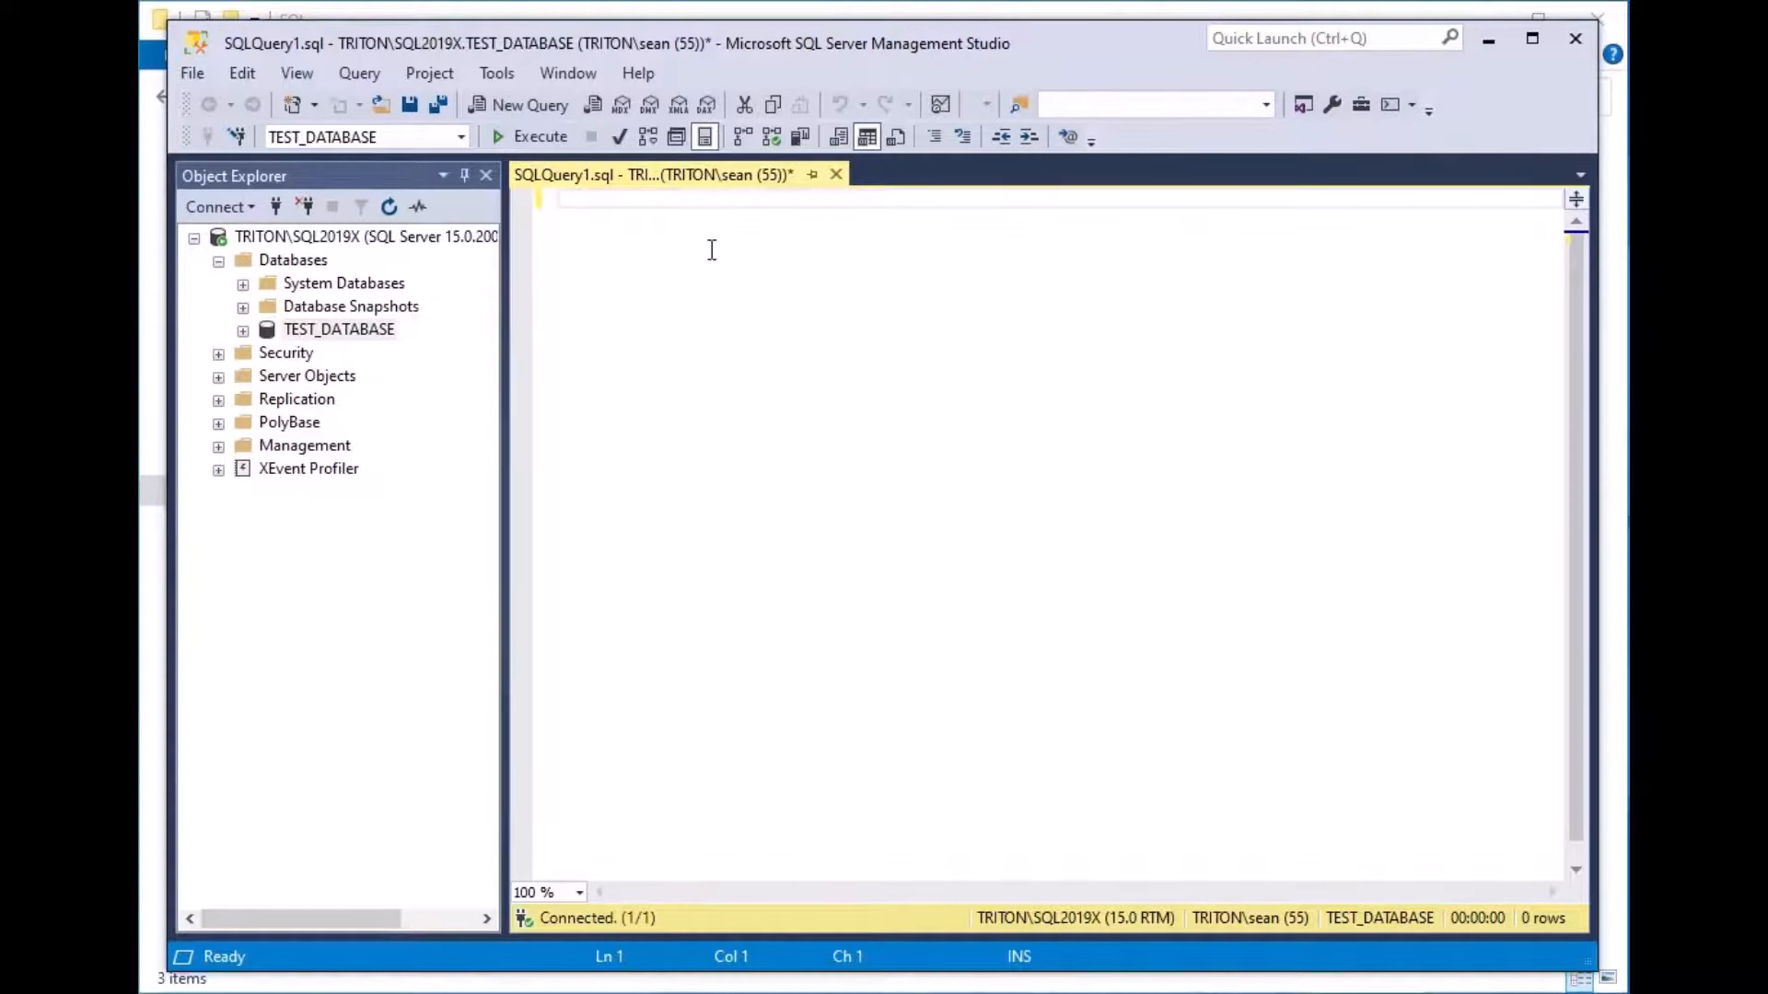
type("Create Table ")
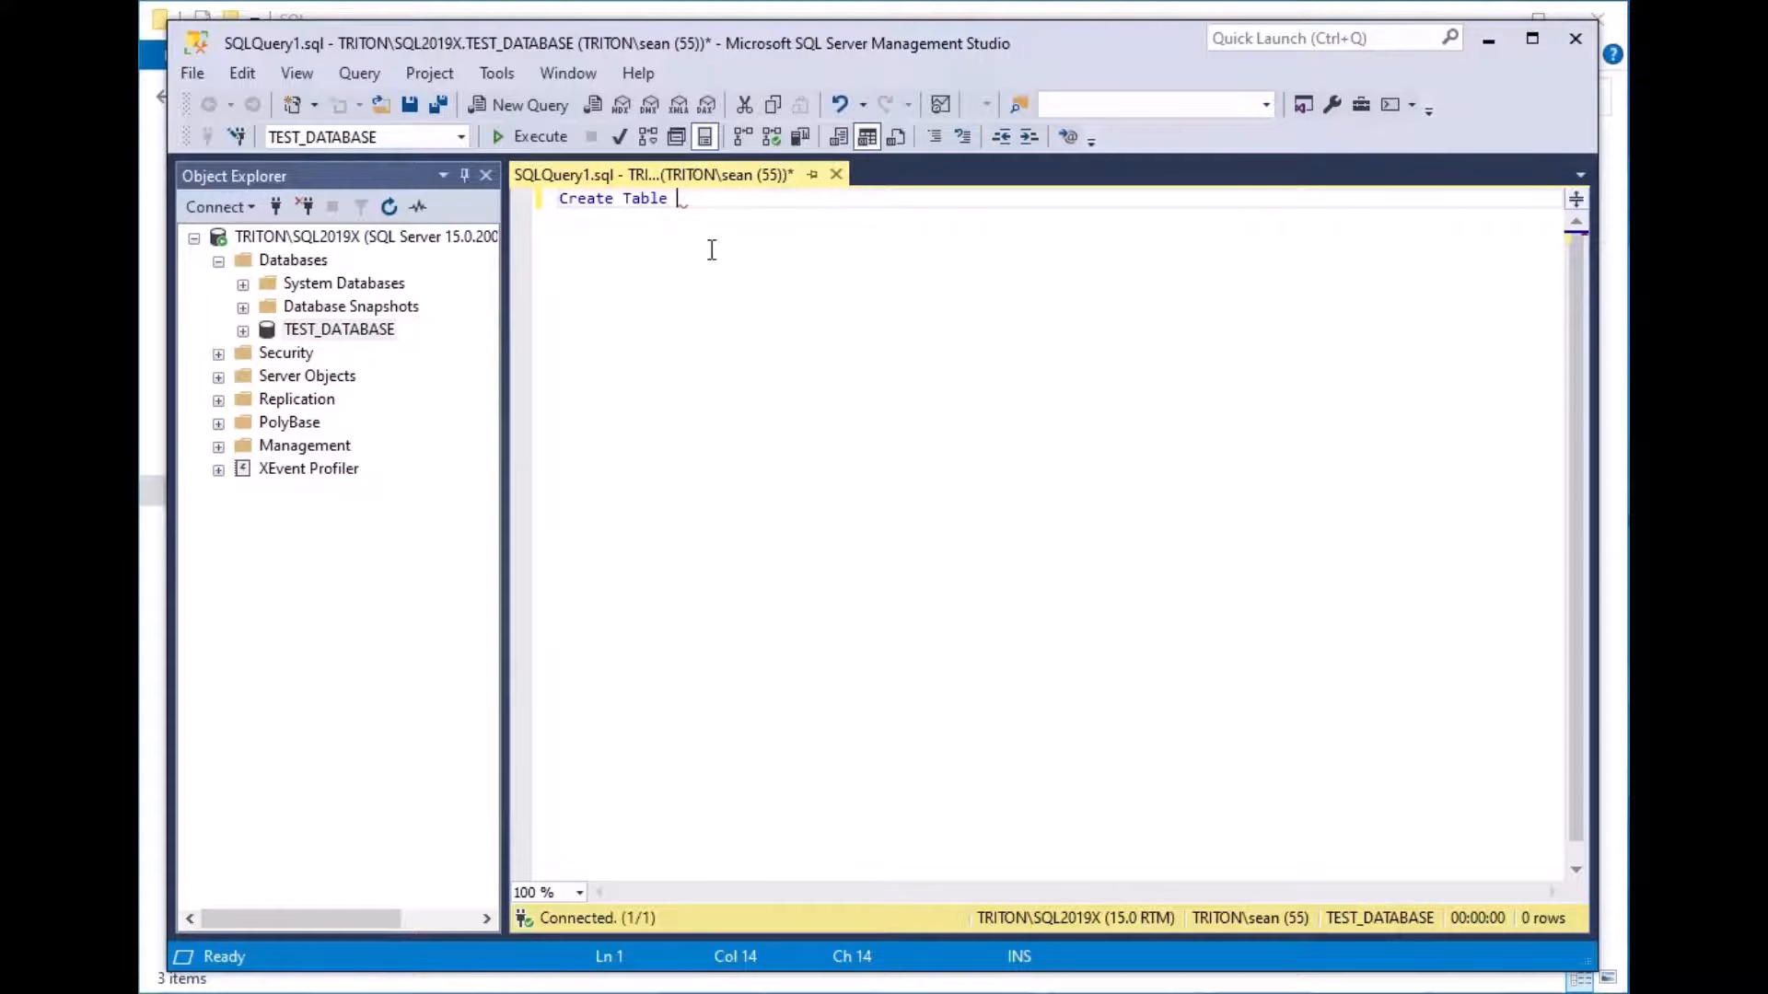
type("TEST_STUFF")
- Add an opening parenthesis and a closing ");" on separate lines below the table name, leaving a blank line between them
key("Return")
type("(")
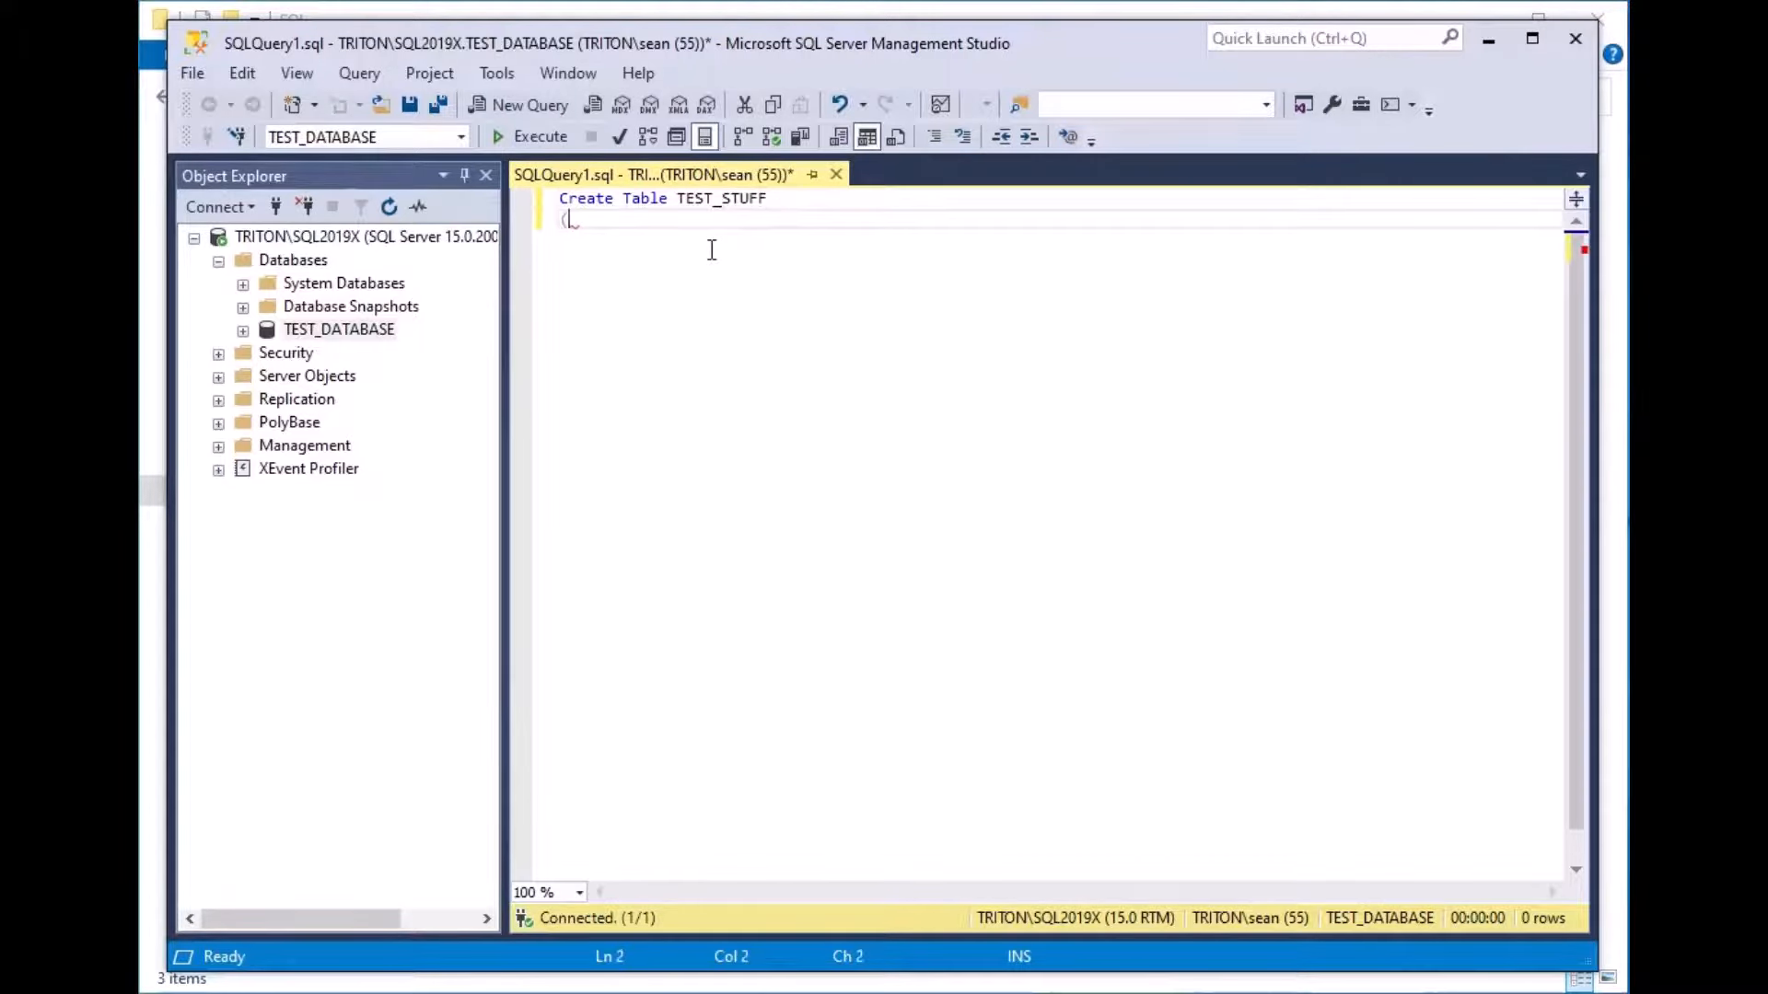
key("Return")
key("Return")
type(")")
key("BackSpace")
key("BackSpace")
type(");")
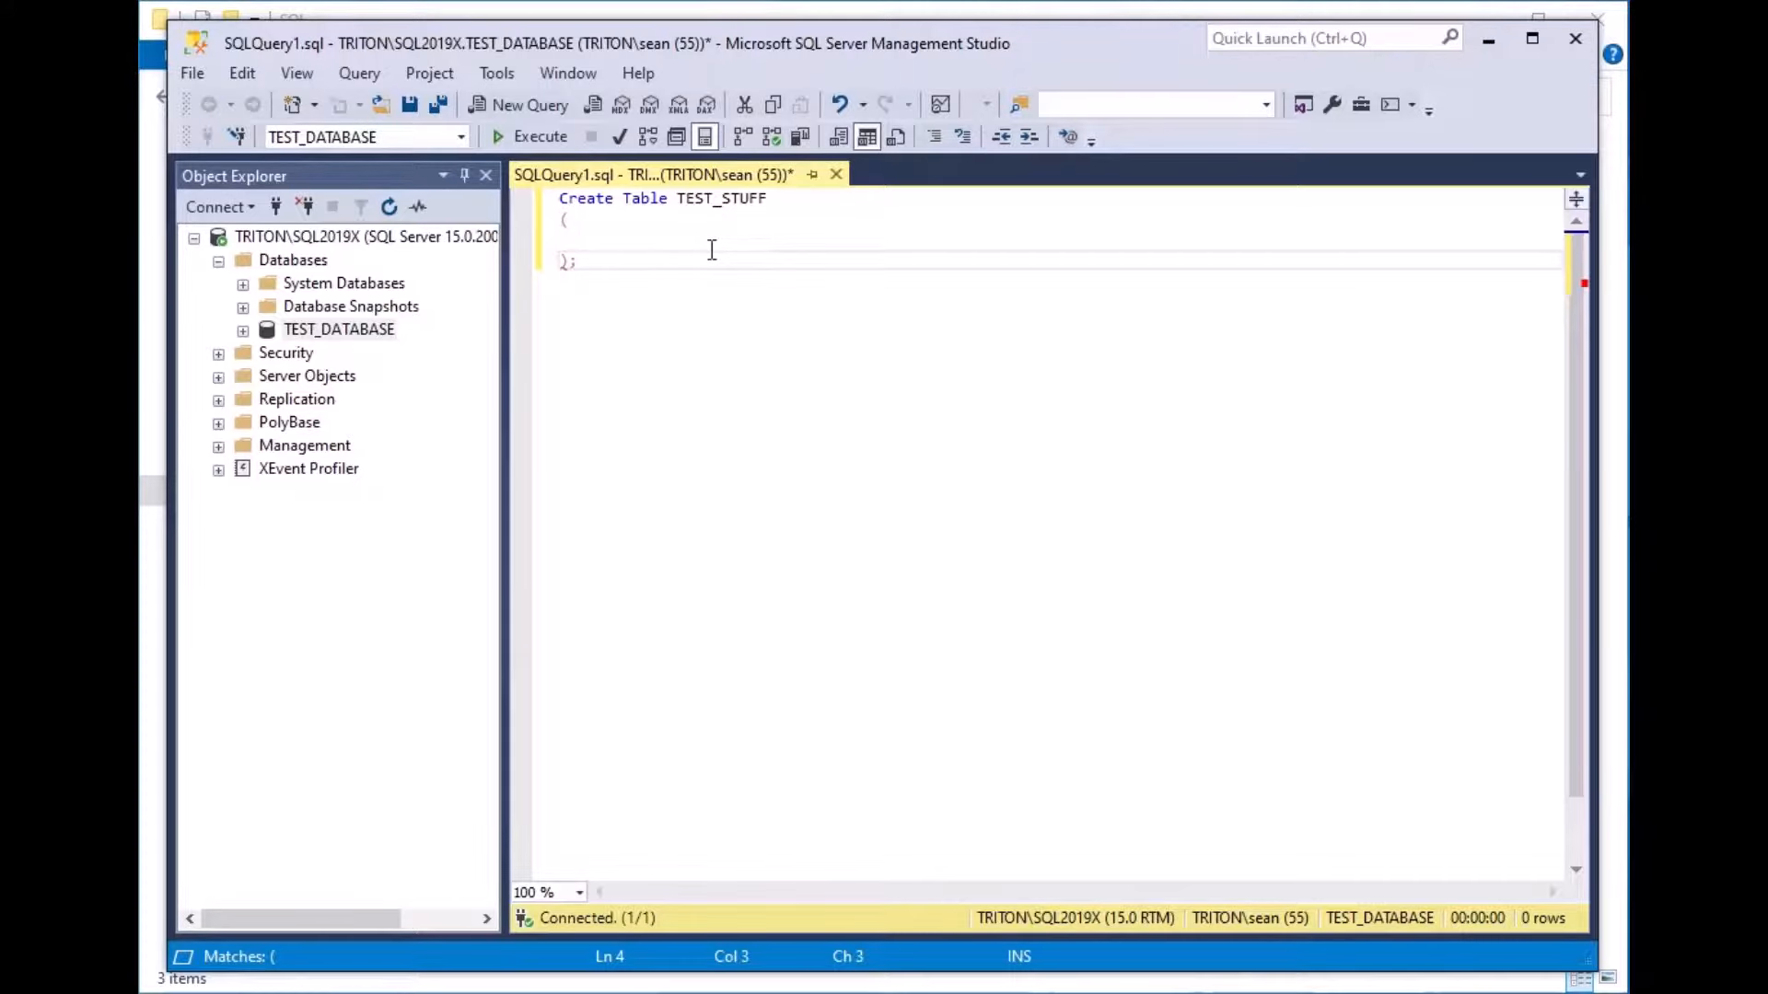
- Define the ID column inside the parentheses as "ID int not null" with "Identity(1,1)" on the following line
key("Up")
key("Tab")
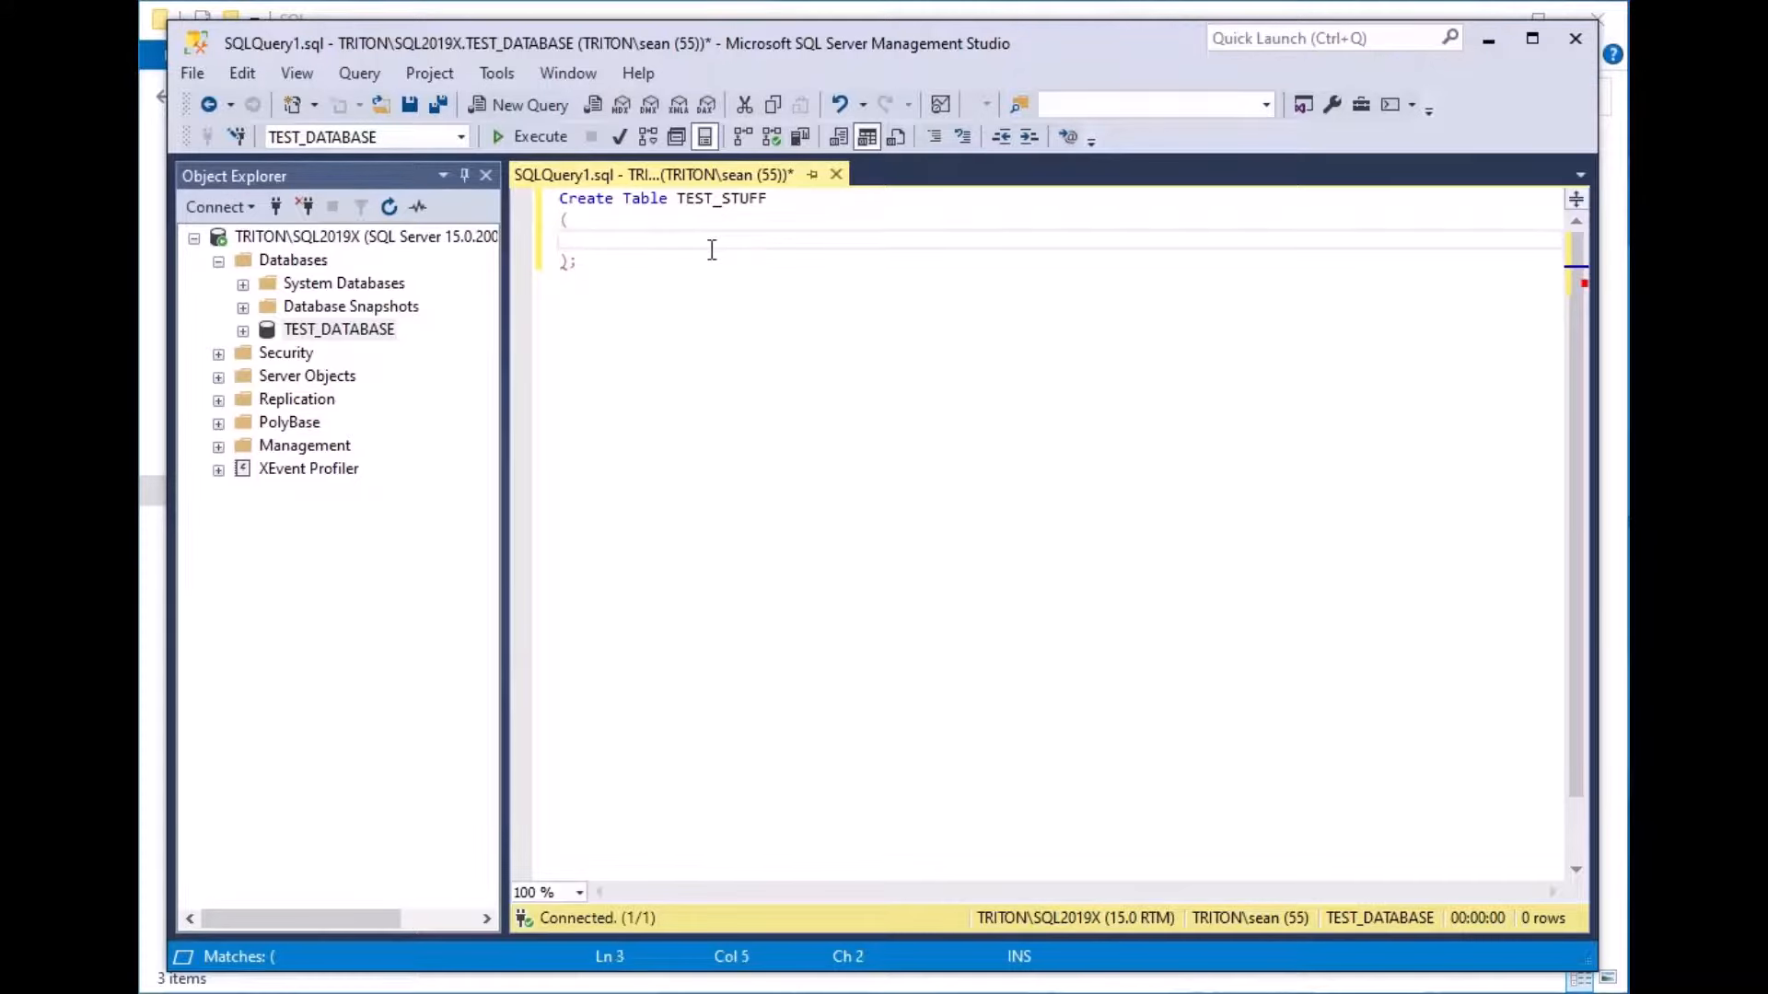
type("ID in")
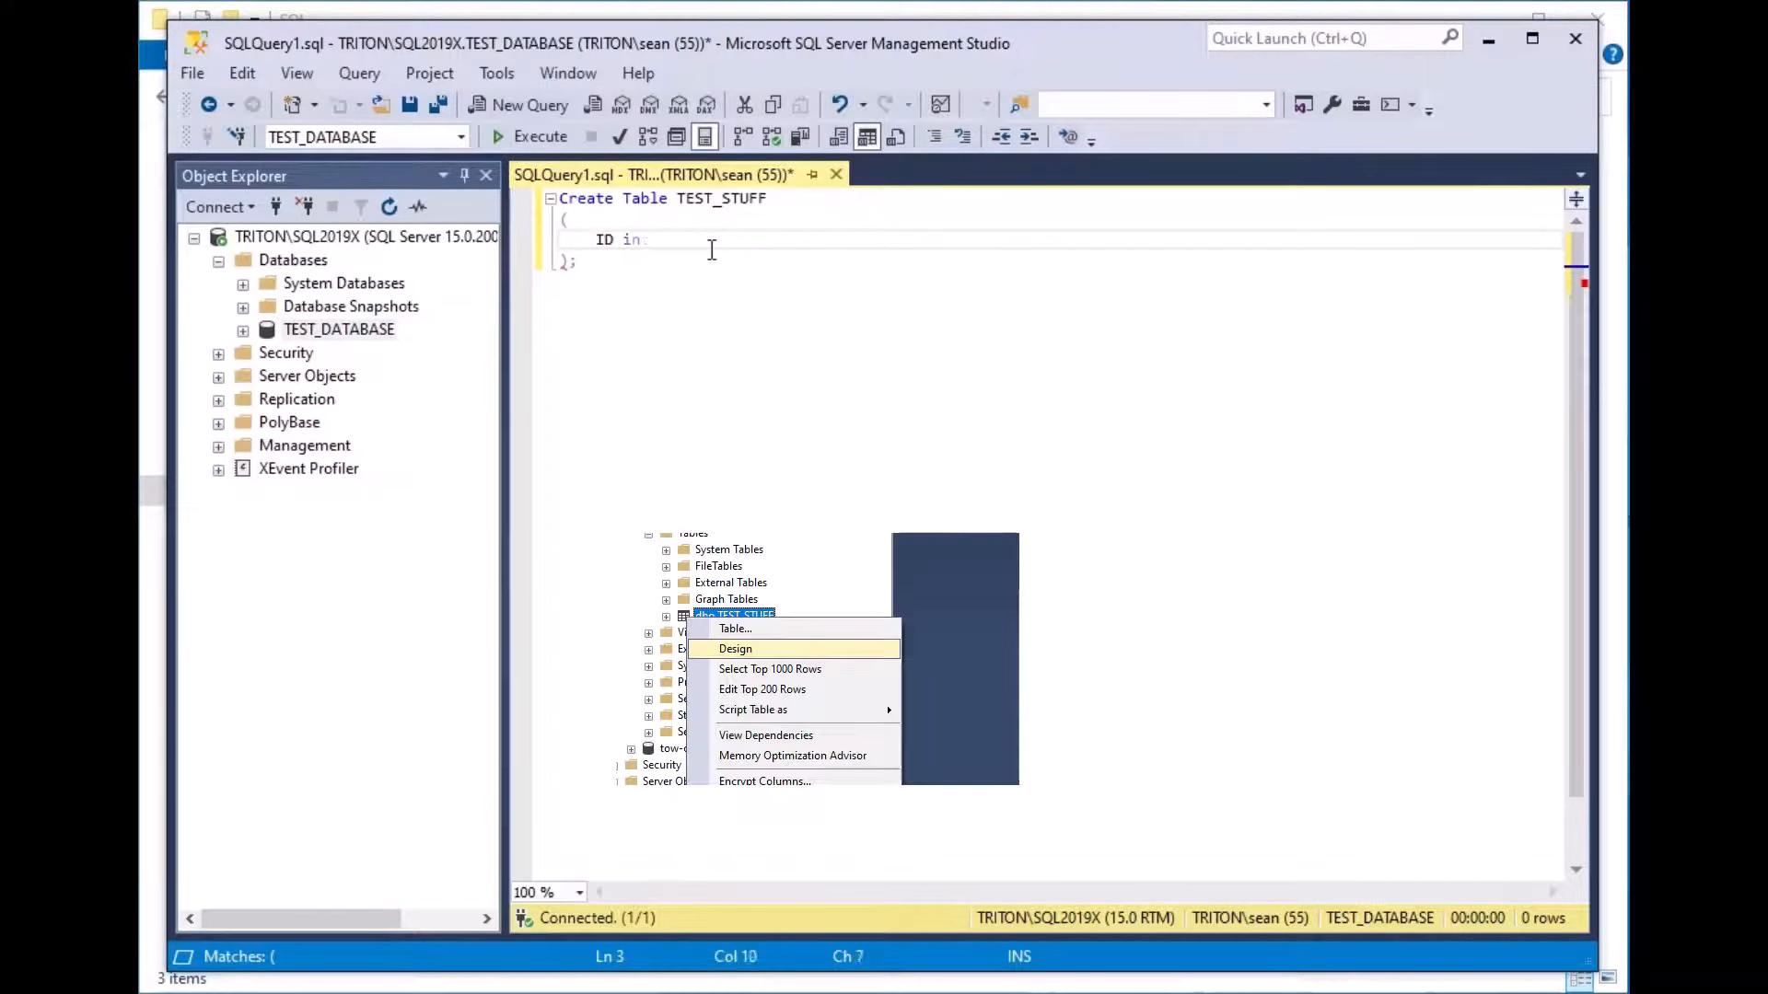
type("t not null")
key("Return")
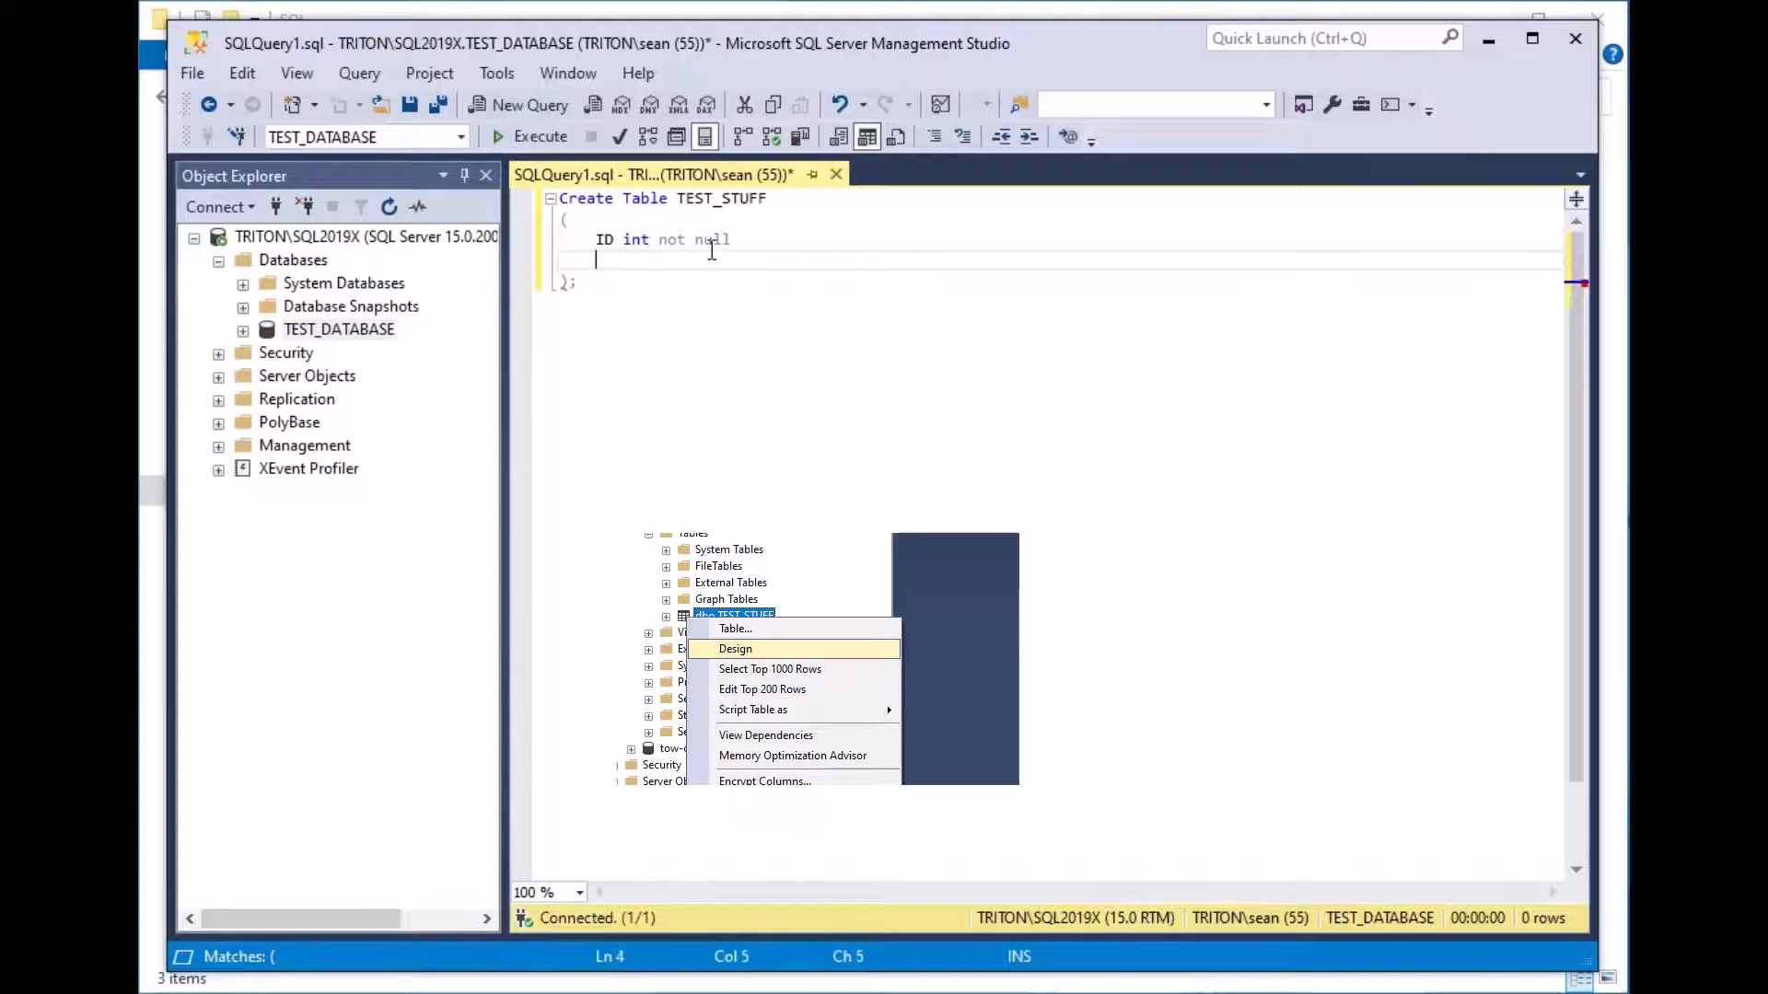
type("Idenity")
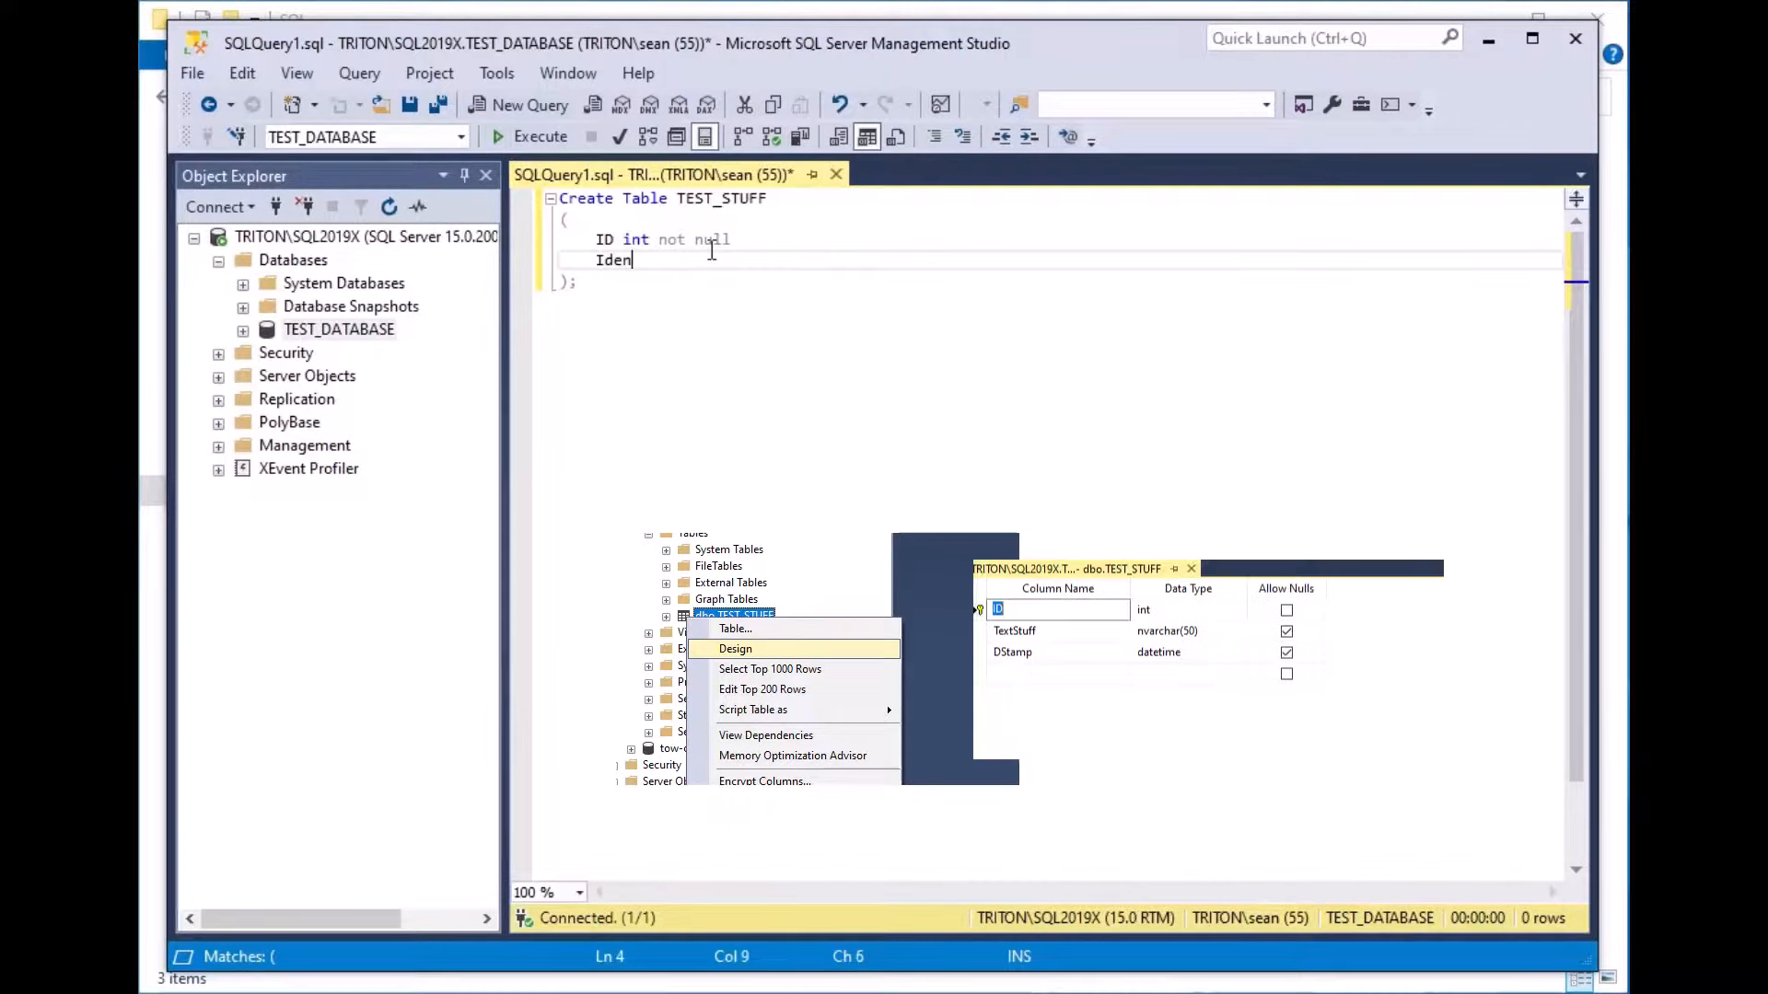
key("BackSpace")
key("BackSpace")
key("BackSpace")
type("tity")
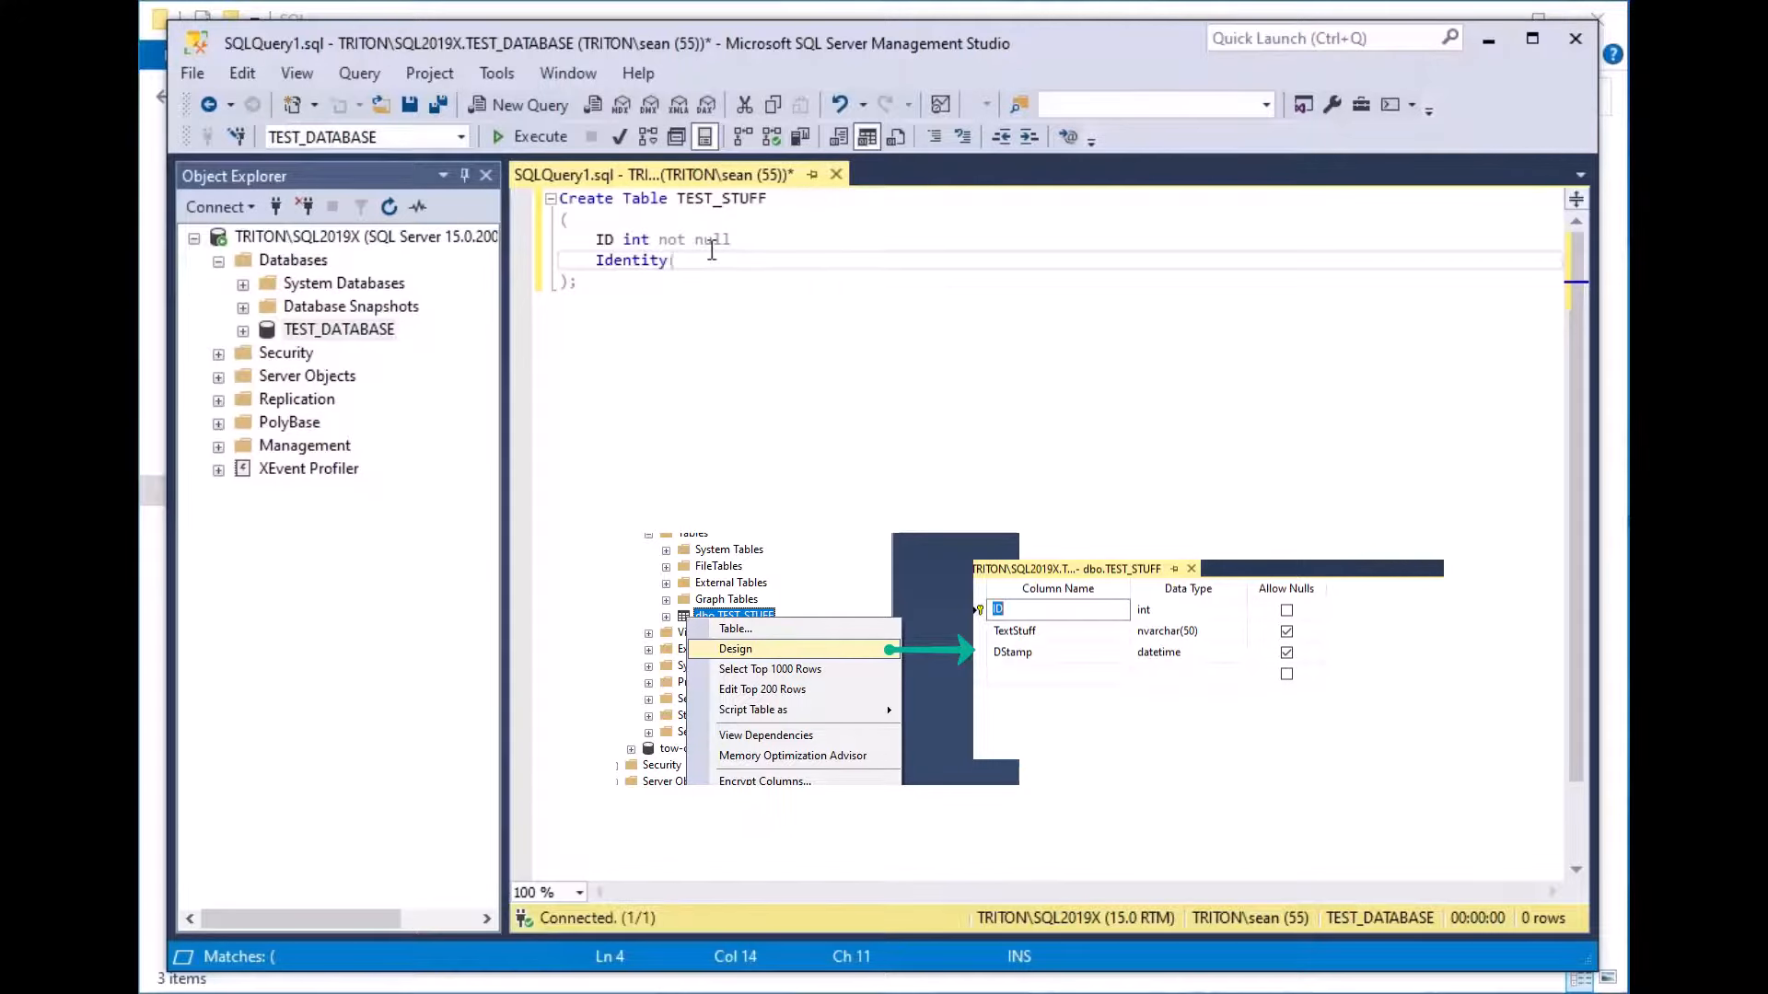
type("(1,1)")
key("Return")
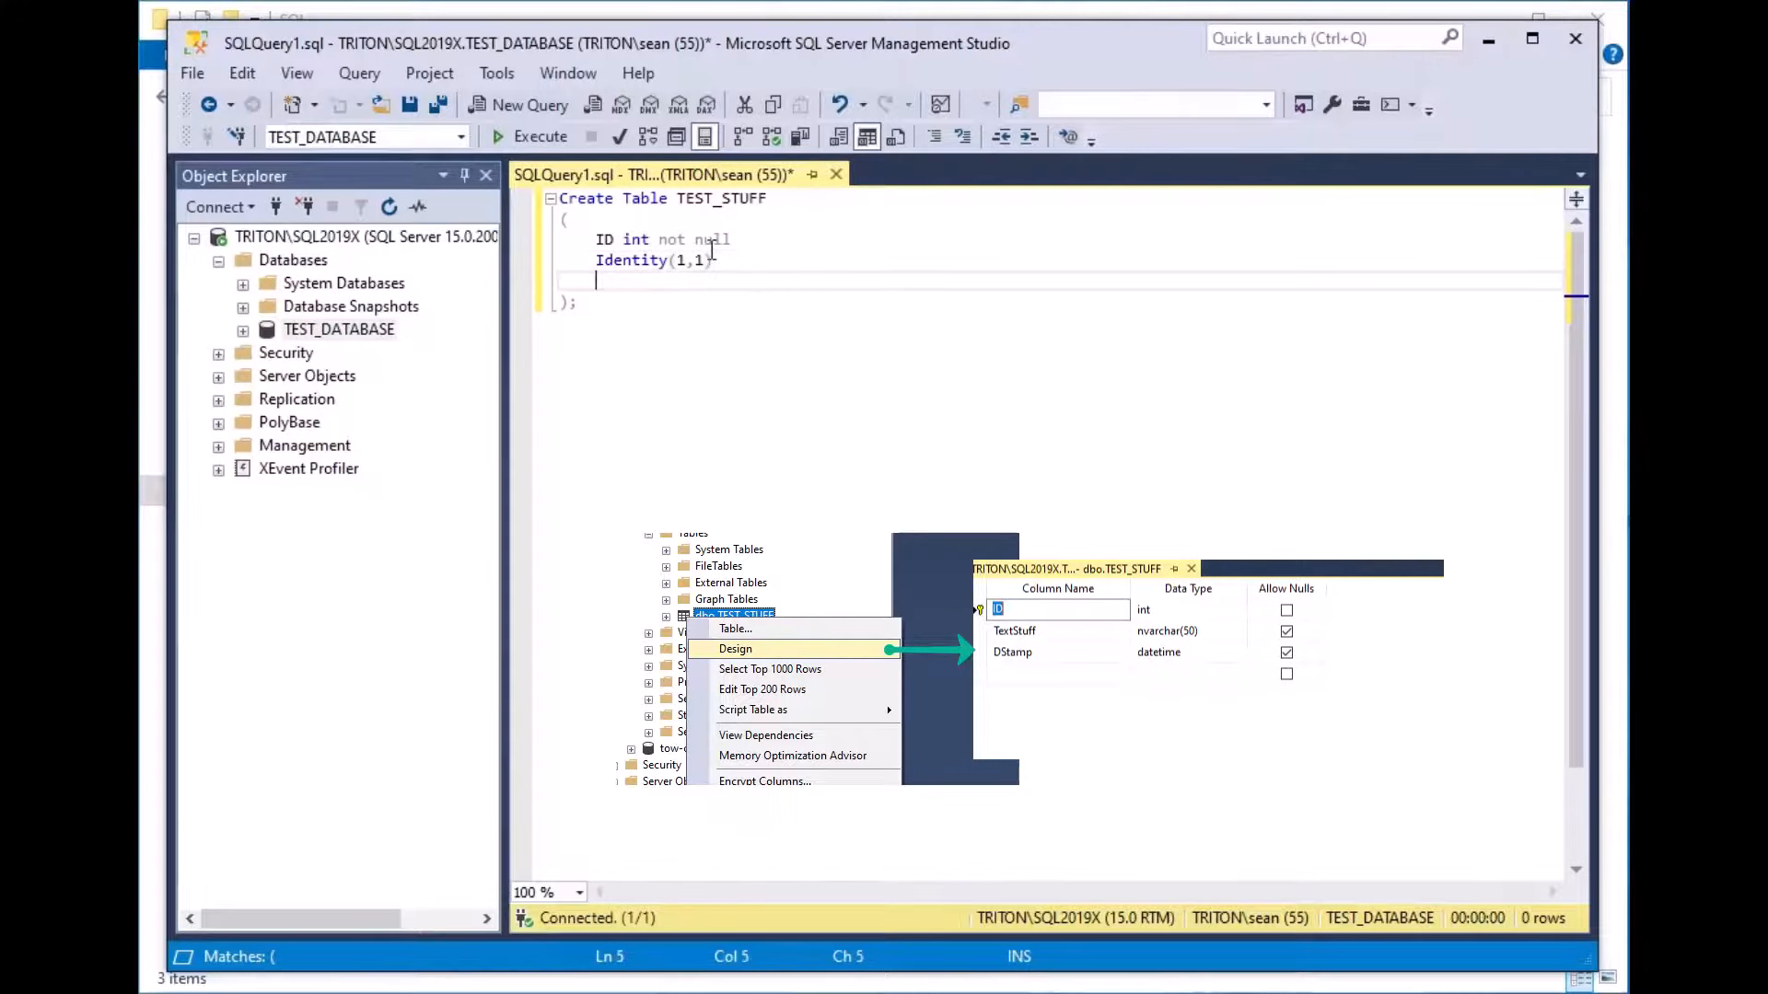
- Make the ID column the primary key by adding "Primary Key," on its own line
type("Primary Kye")
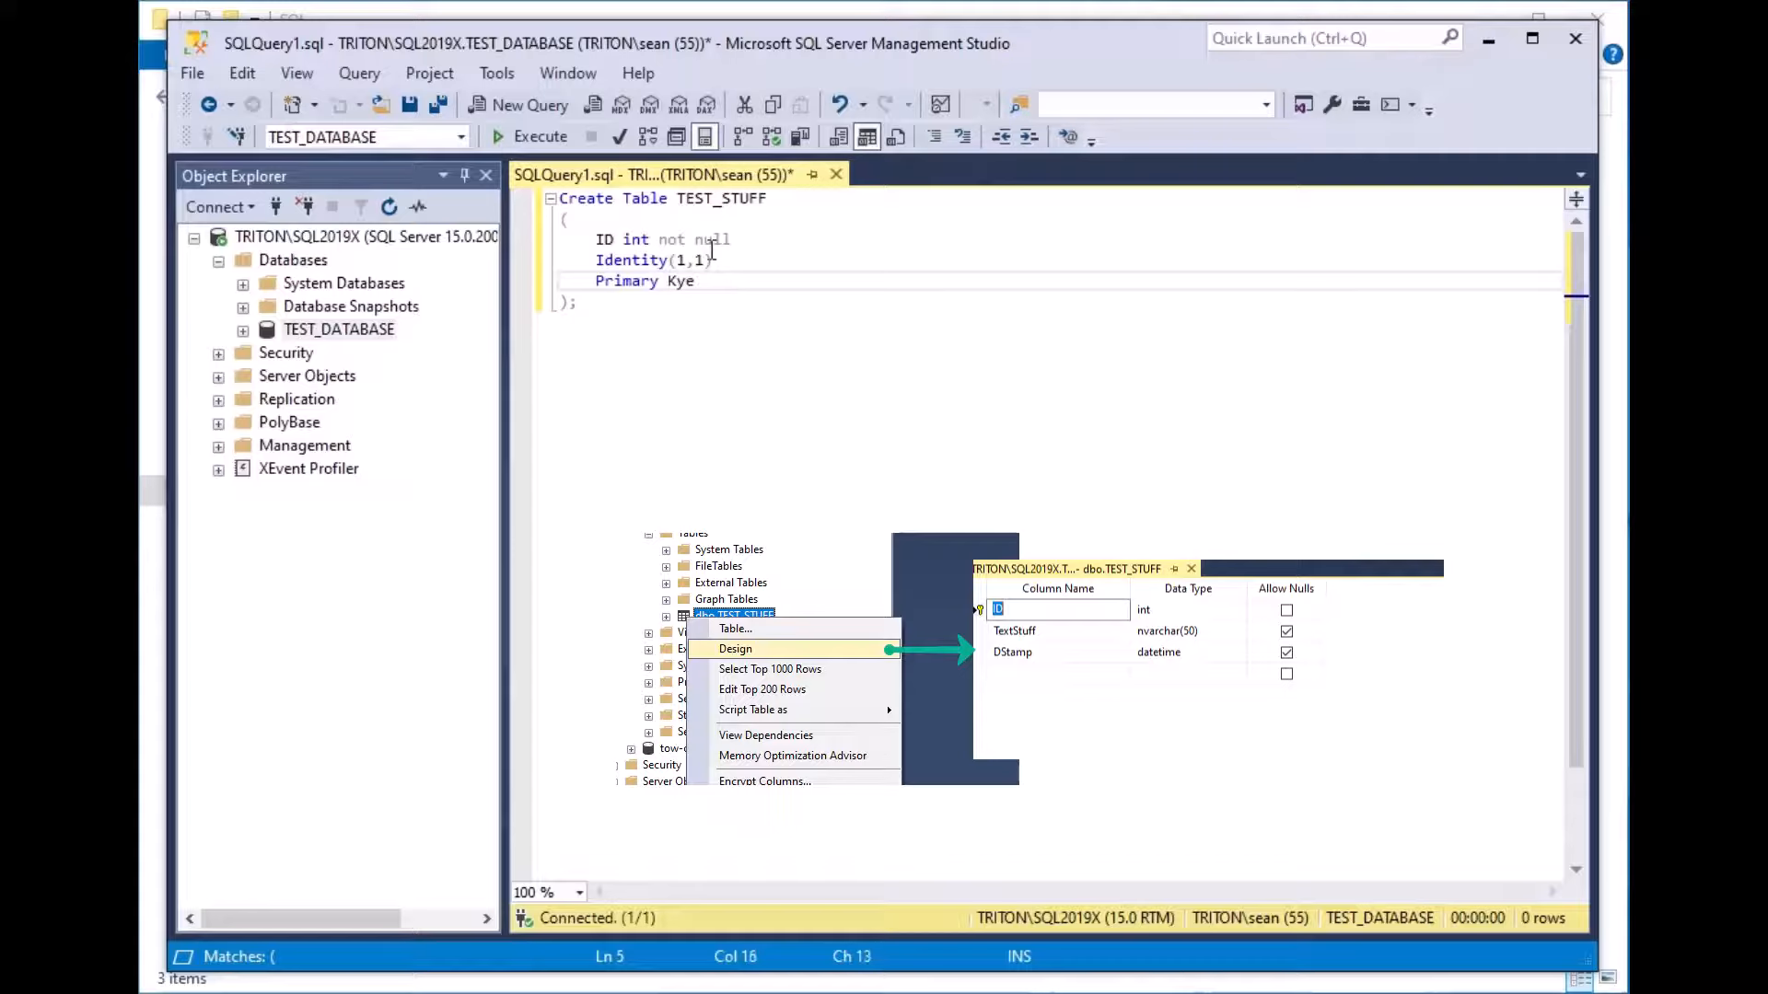
key("BackSpace")
key("BackSpace")
type("ey,")
key("Return")
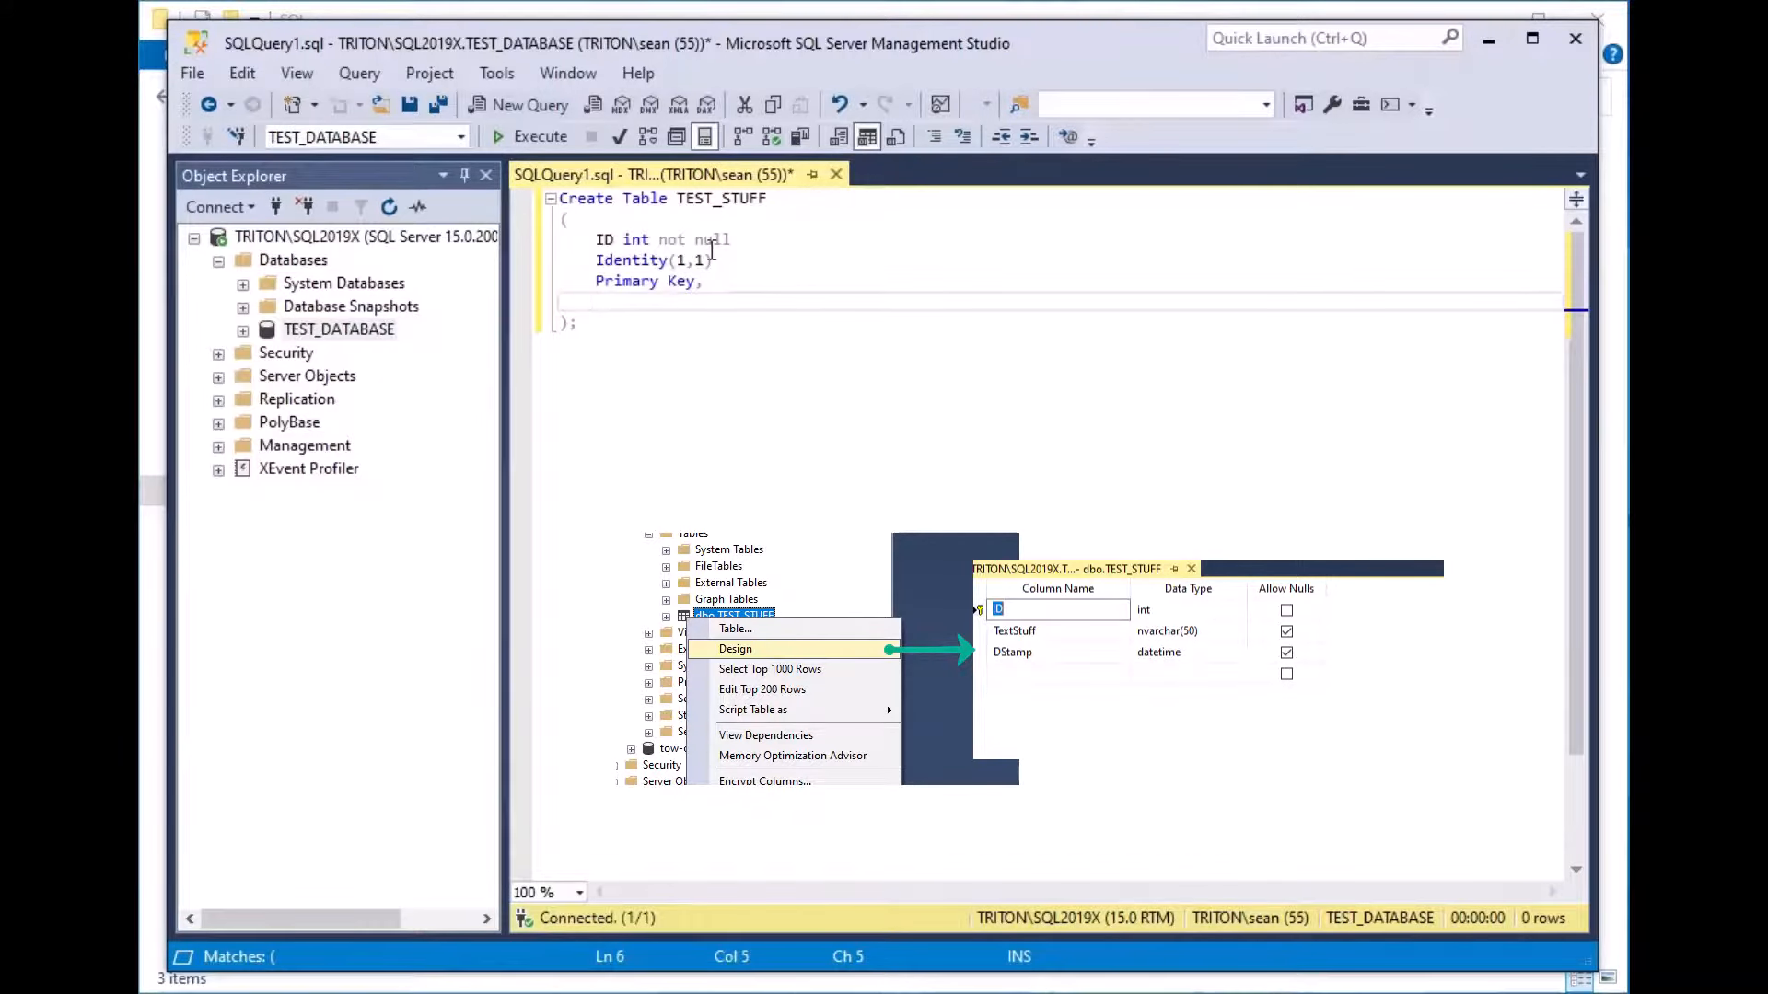
- Add the column definition "TextStuff nvarchar(50)," below the primary key line
type("TextStuff nvarchar")
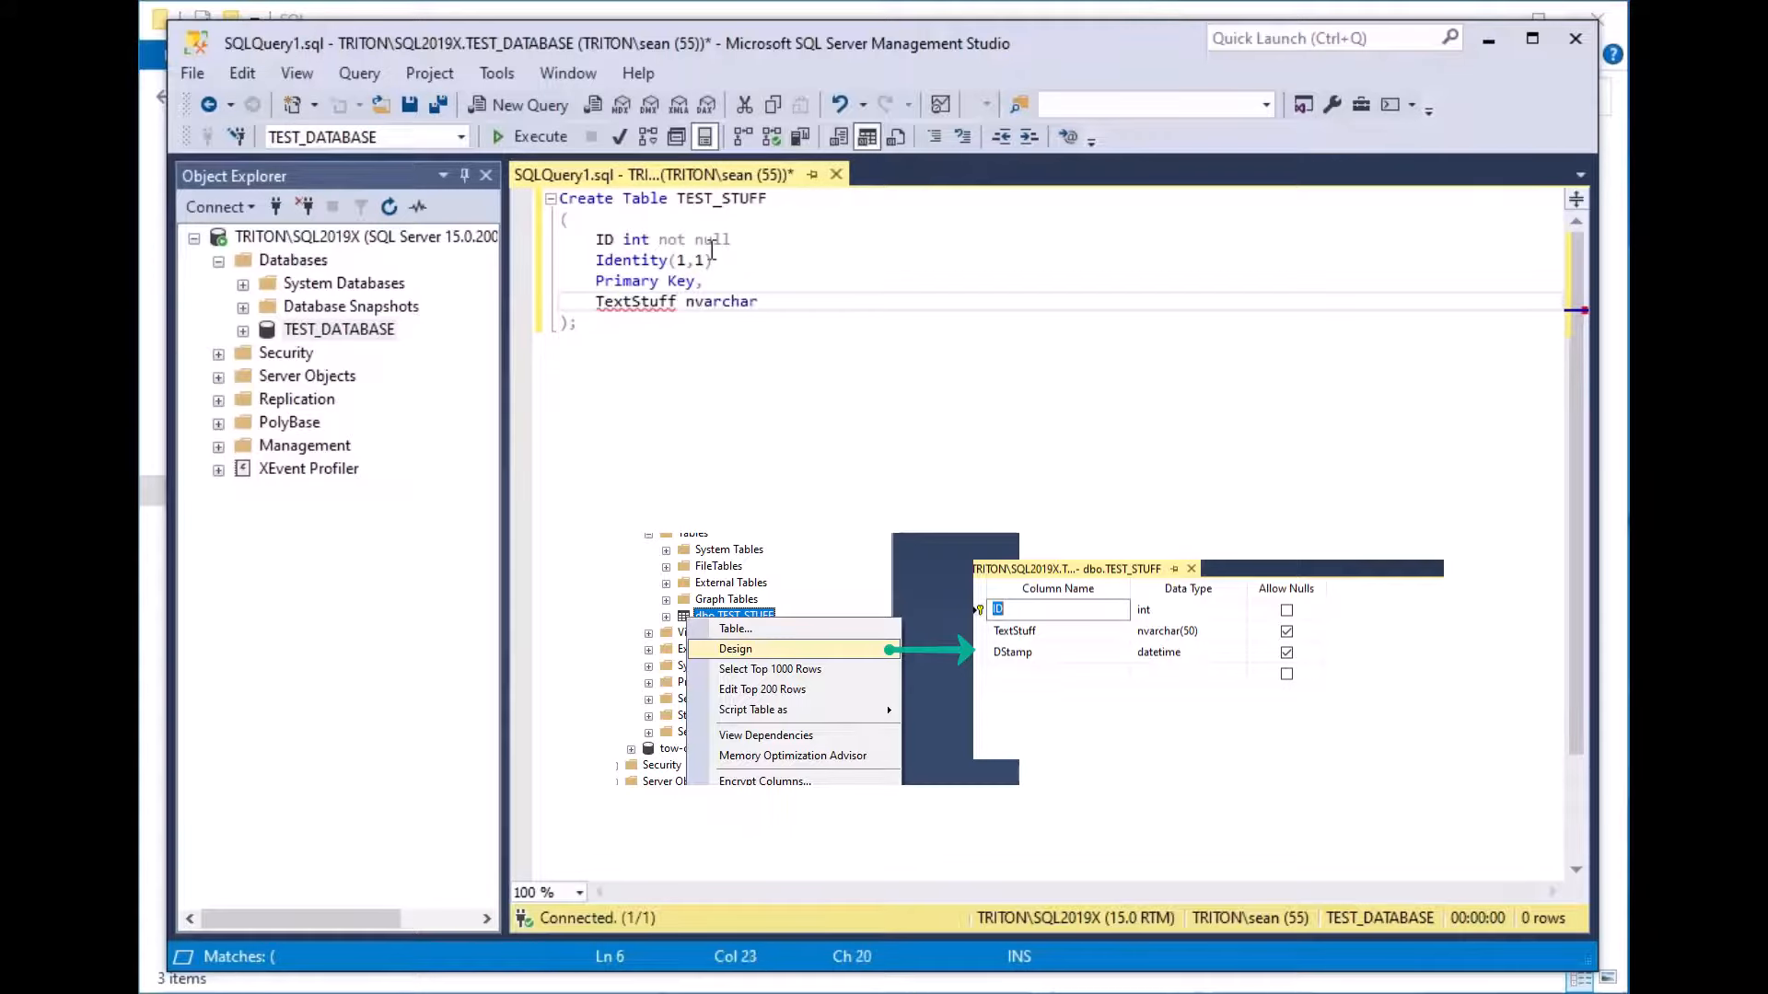
type("(50)")
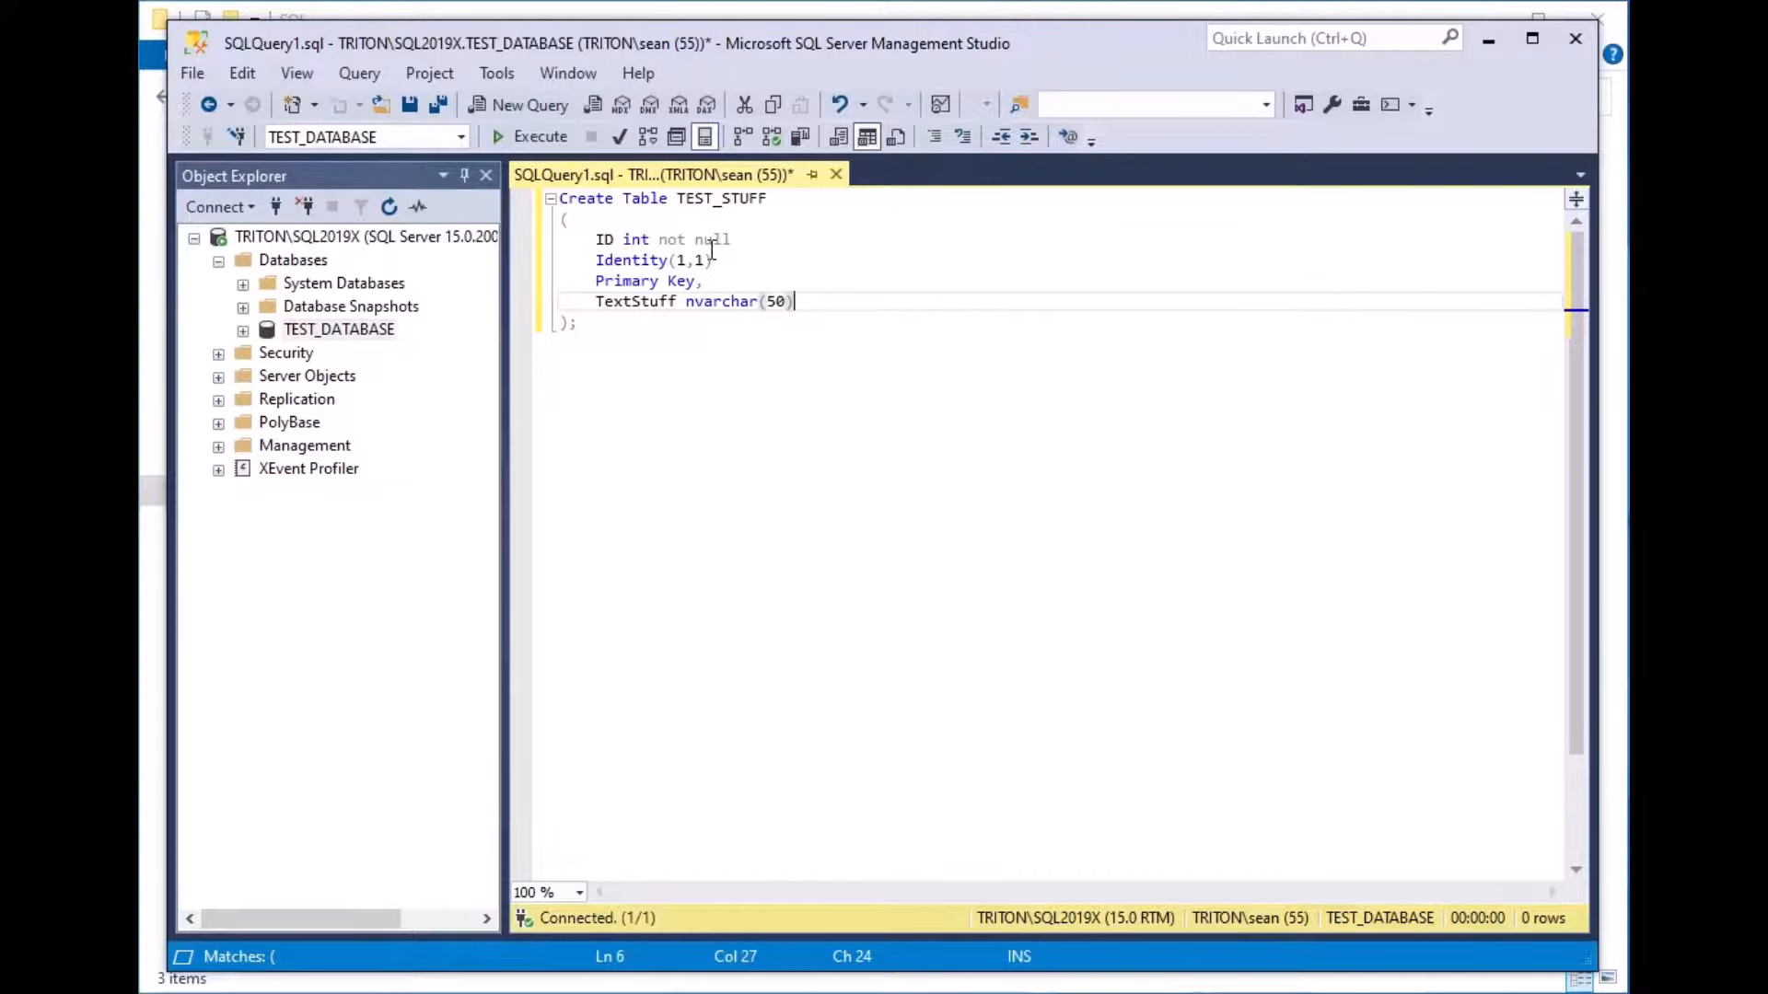
type(",")
key("Return")
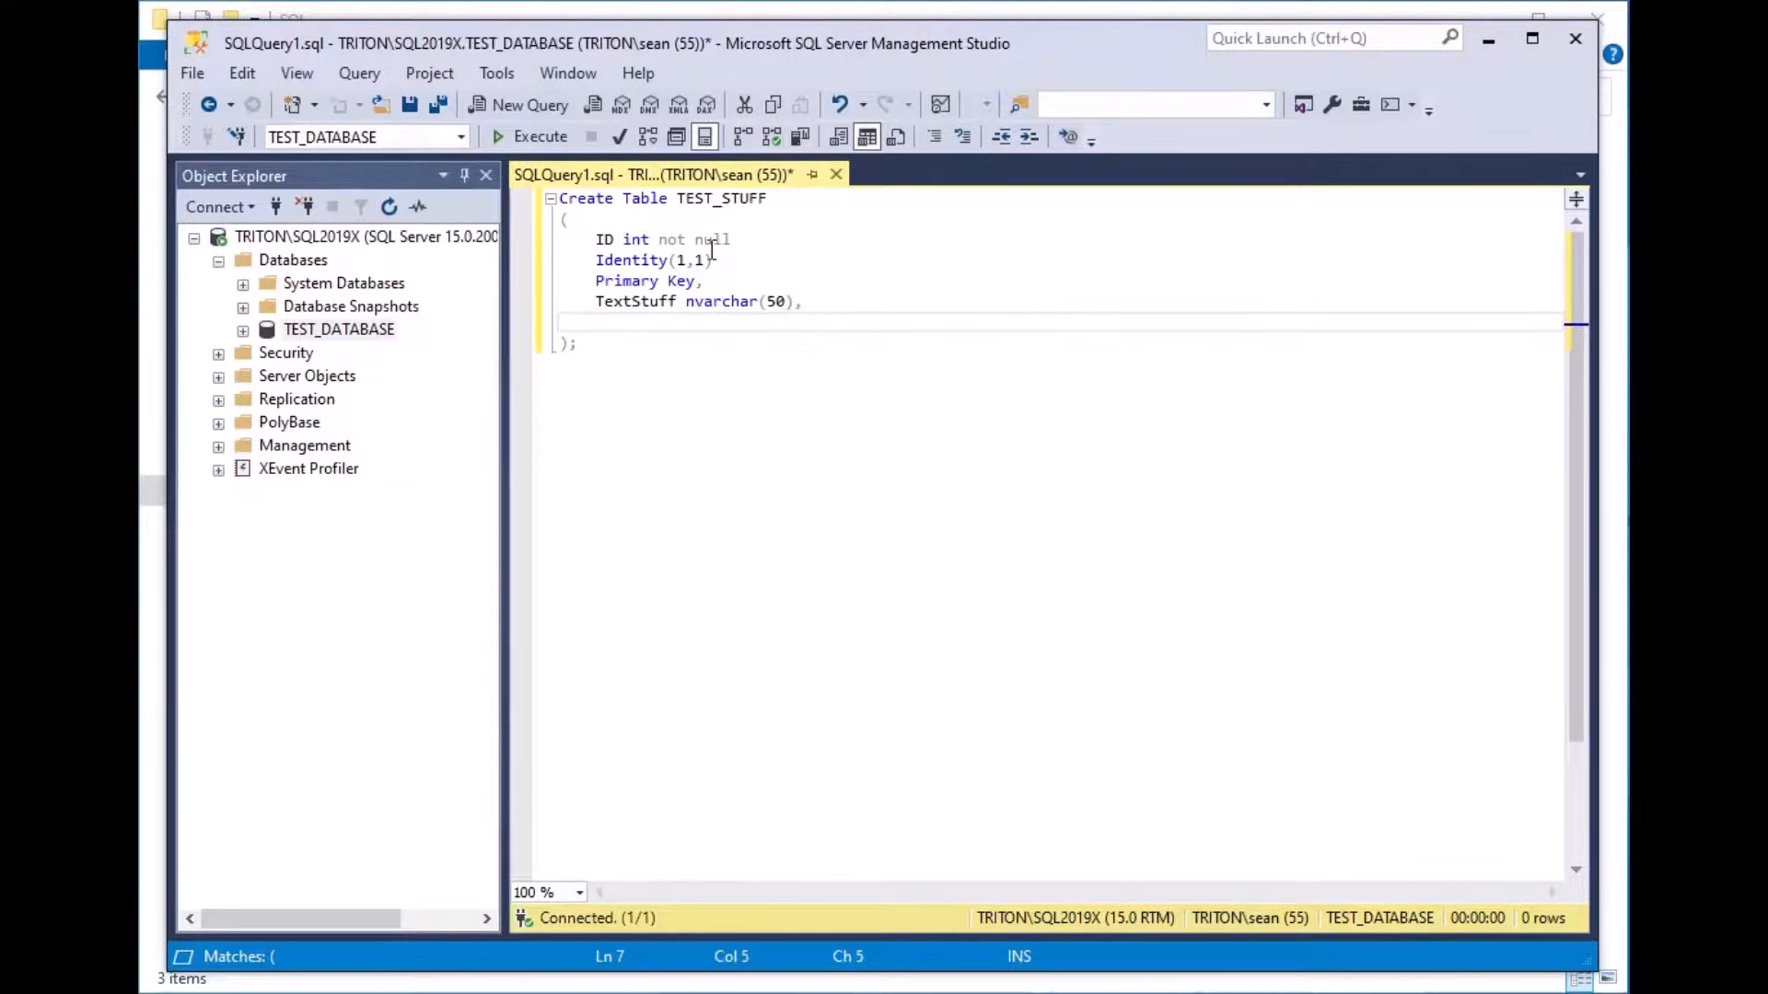
- Add the final column definition "DStamp datetime default GetDate()" to the table statement
type("DStamp")
type("datetime")
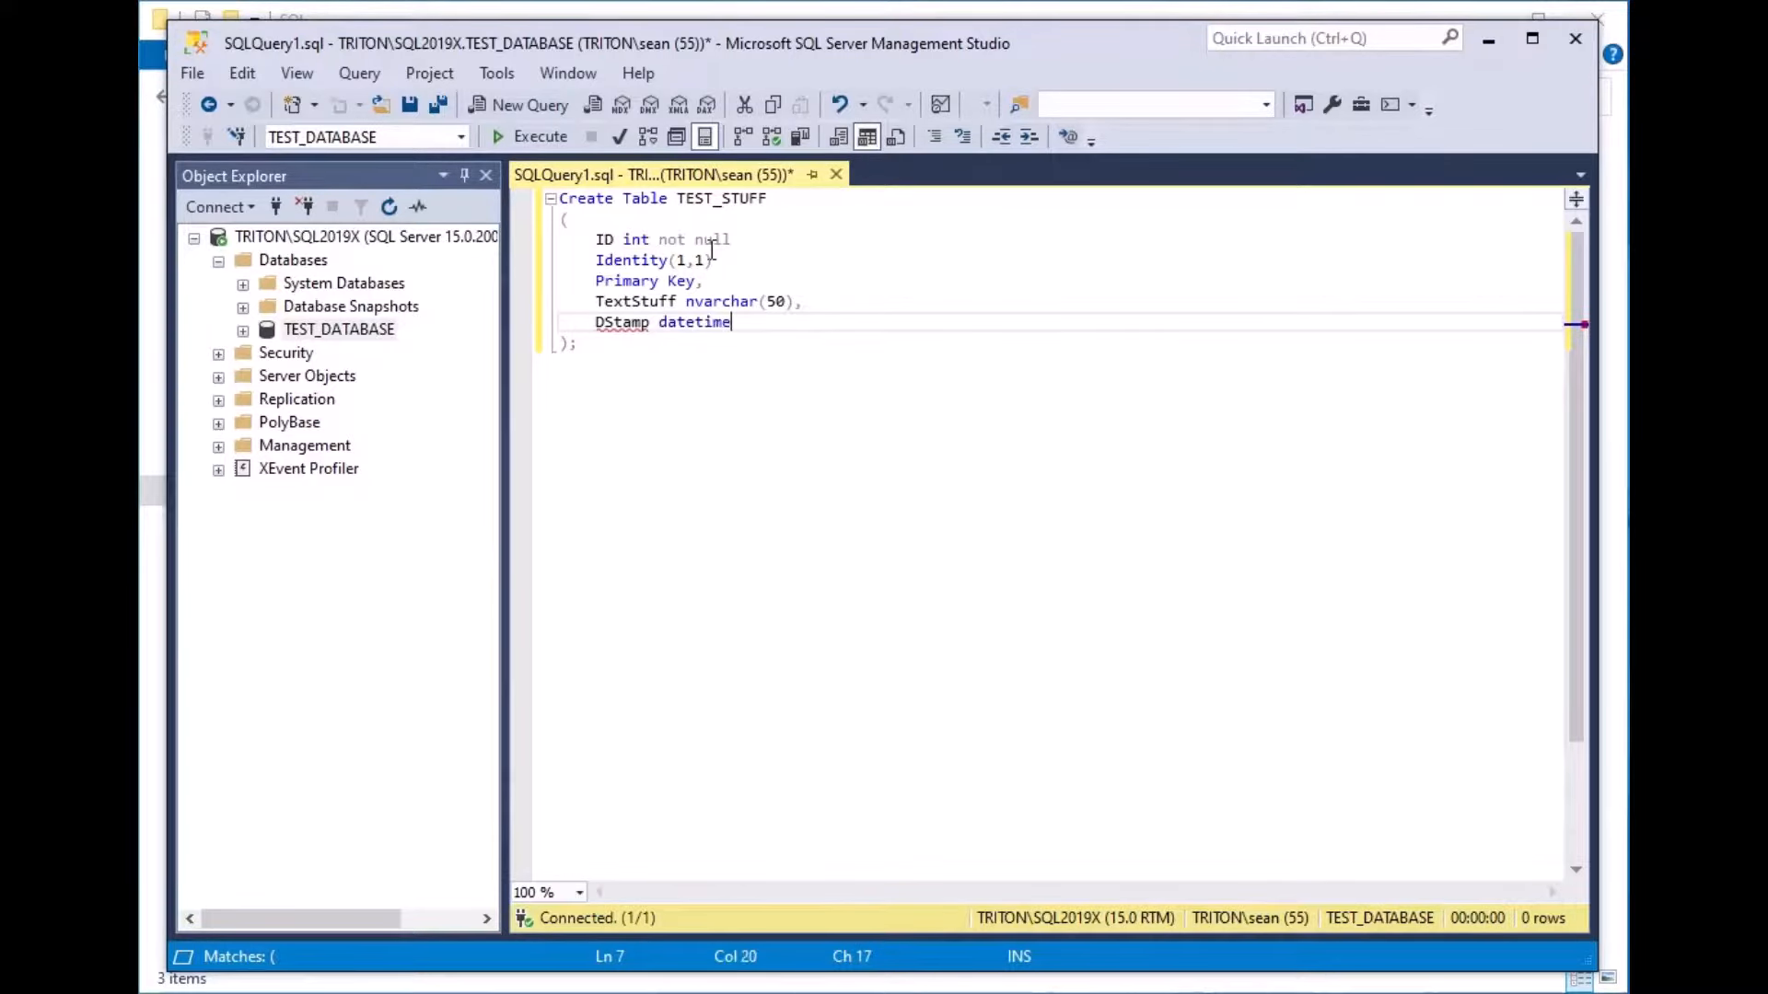
type(" default GetDate(")
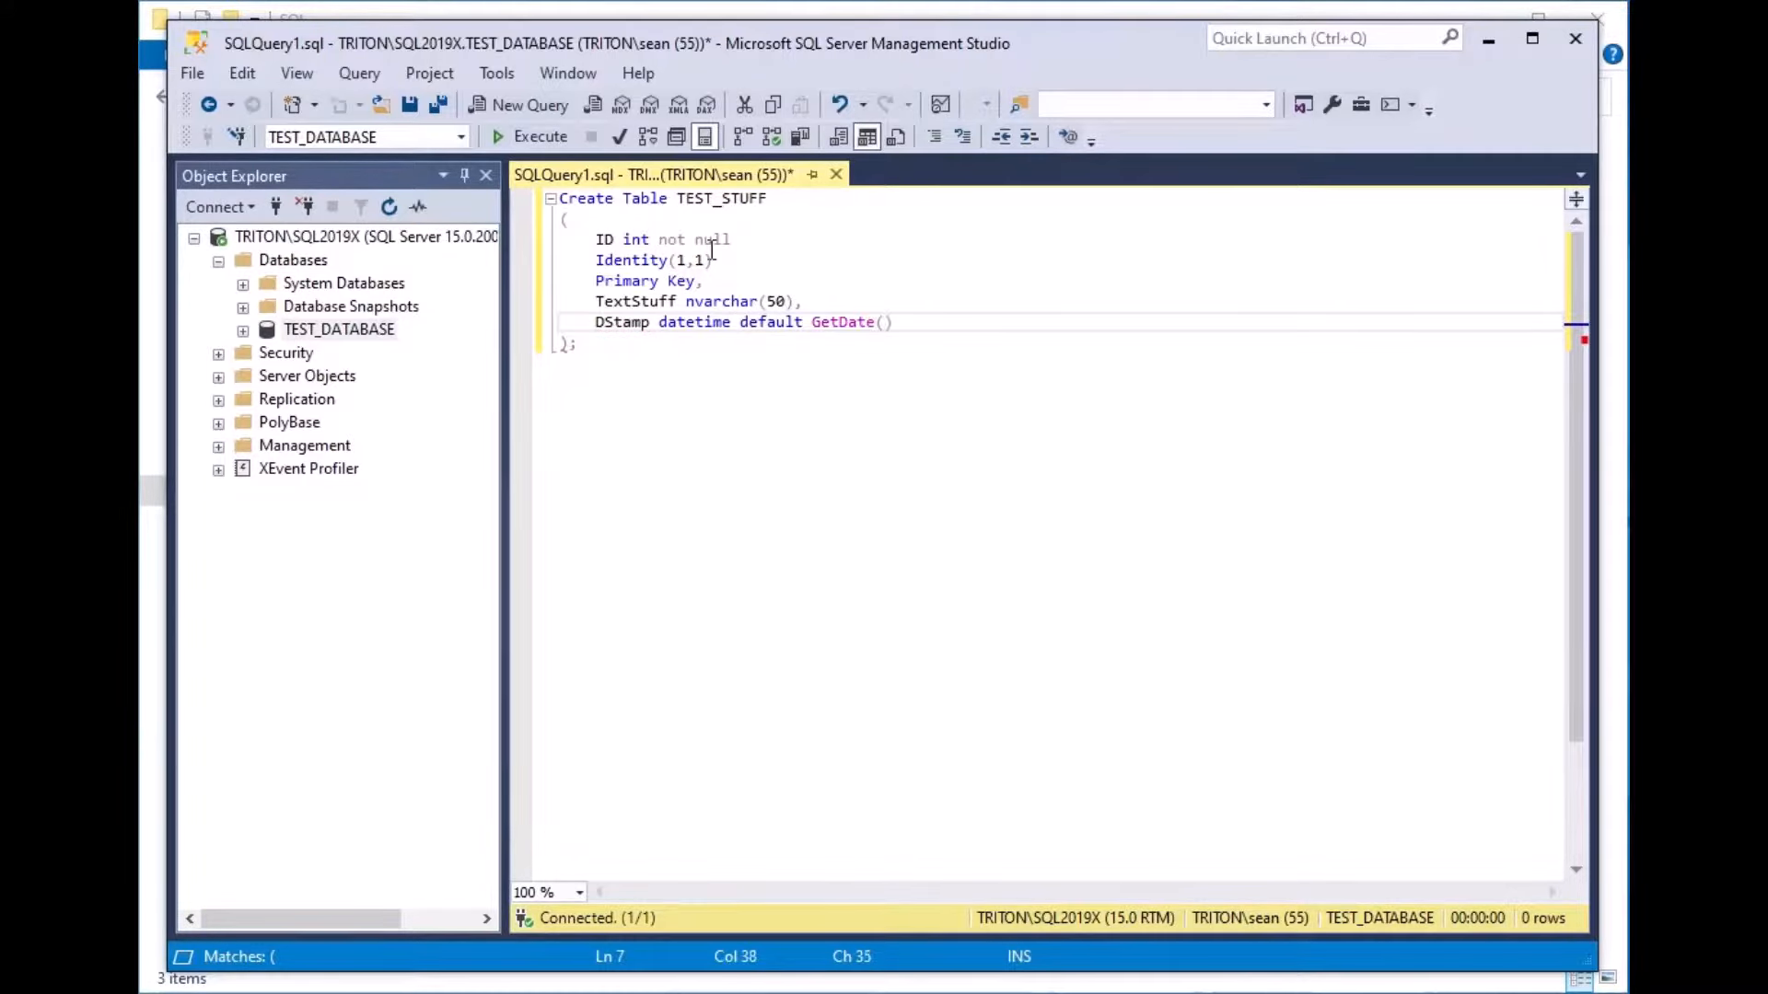
key("Right")
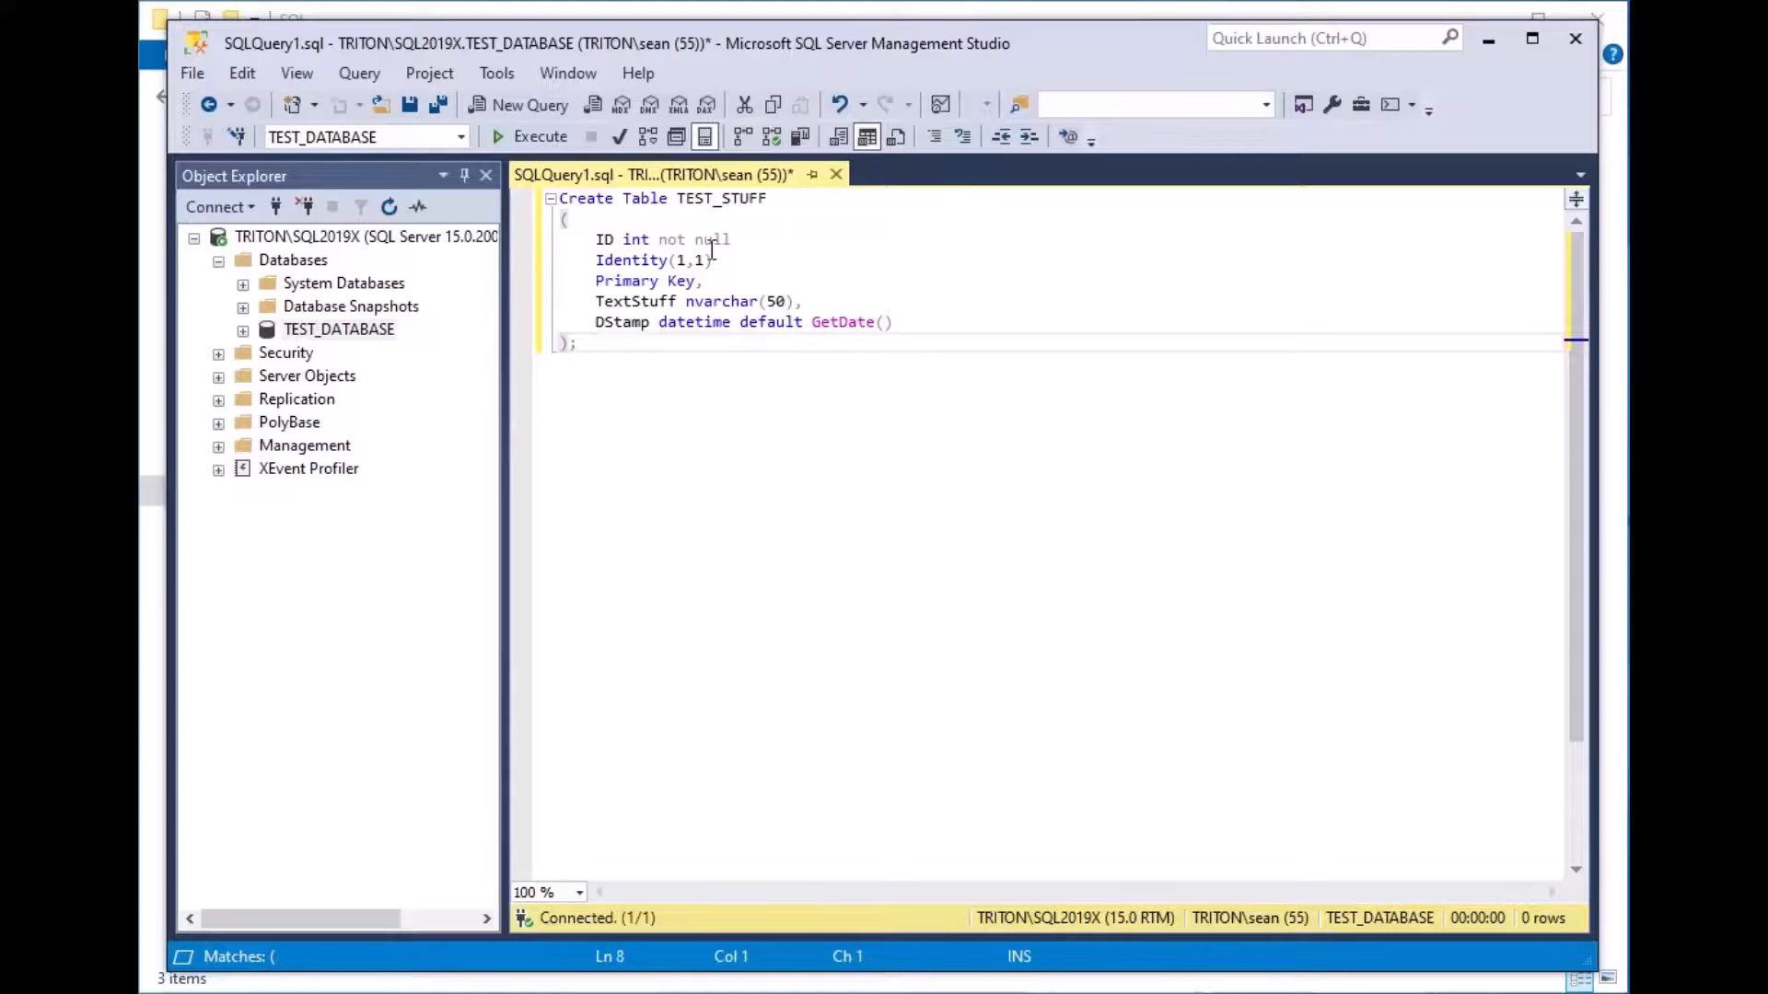
- Execute the complete Create Table TEST_STUFF statement against TEST_DATABASE
key("Up")
key("Up")
key("Up")
key("Up")
key("Up")
key("Up")
key("Up")
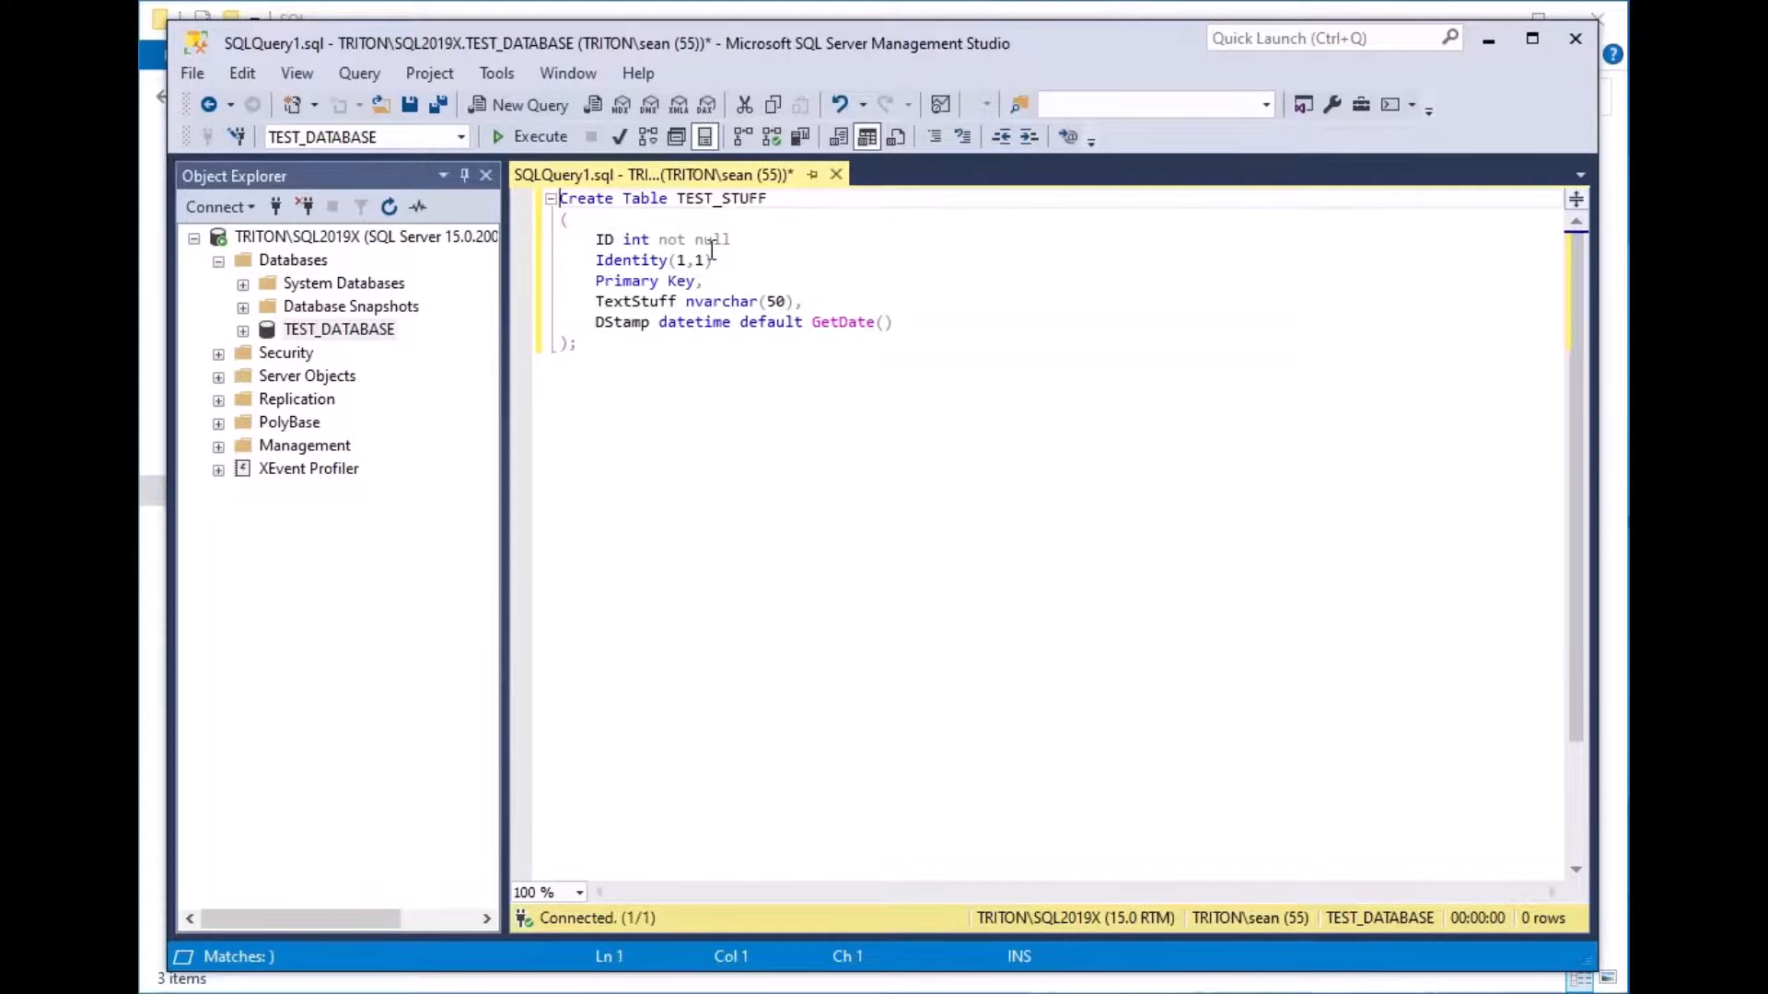
key("shift+Down")
key("shift+Right")
key("shift+Down")
key("shift+Down")
key("shift+Down")
key("shift+Down")
key("shift+Down")
key("shift+Down")
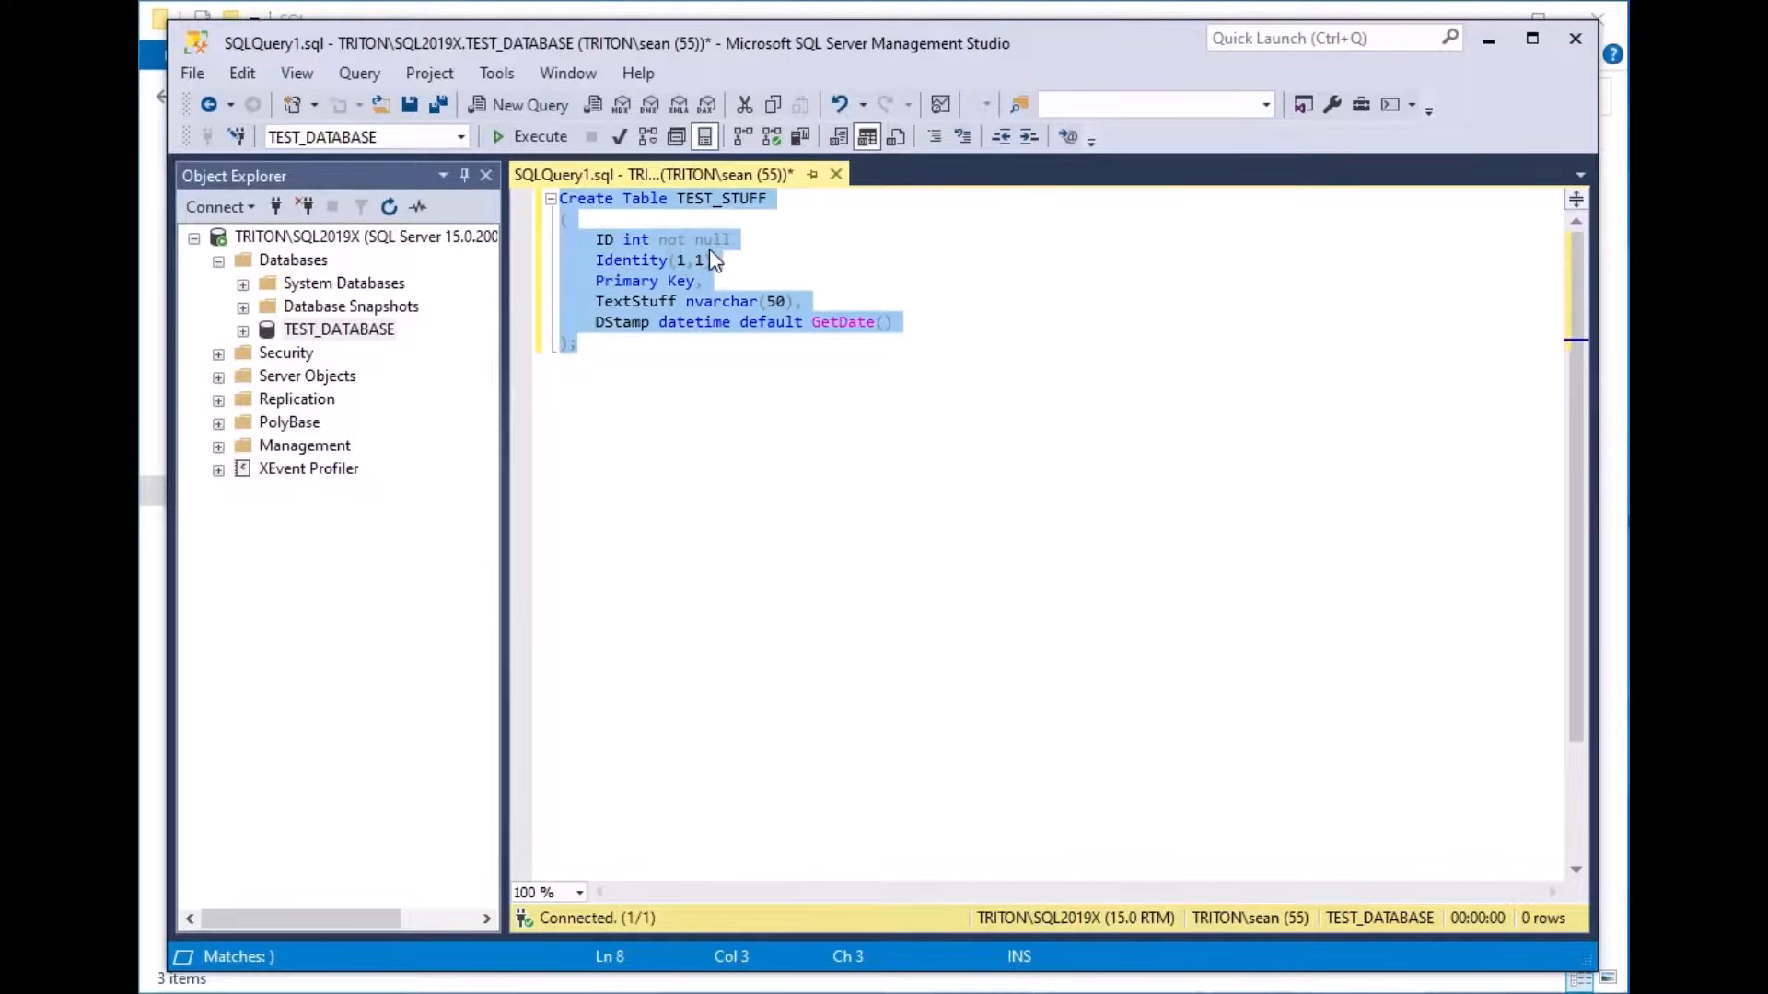
key("Up")
key("F5")
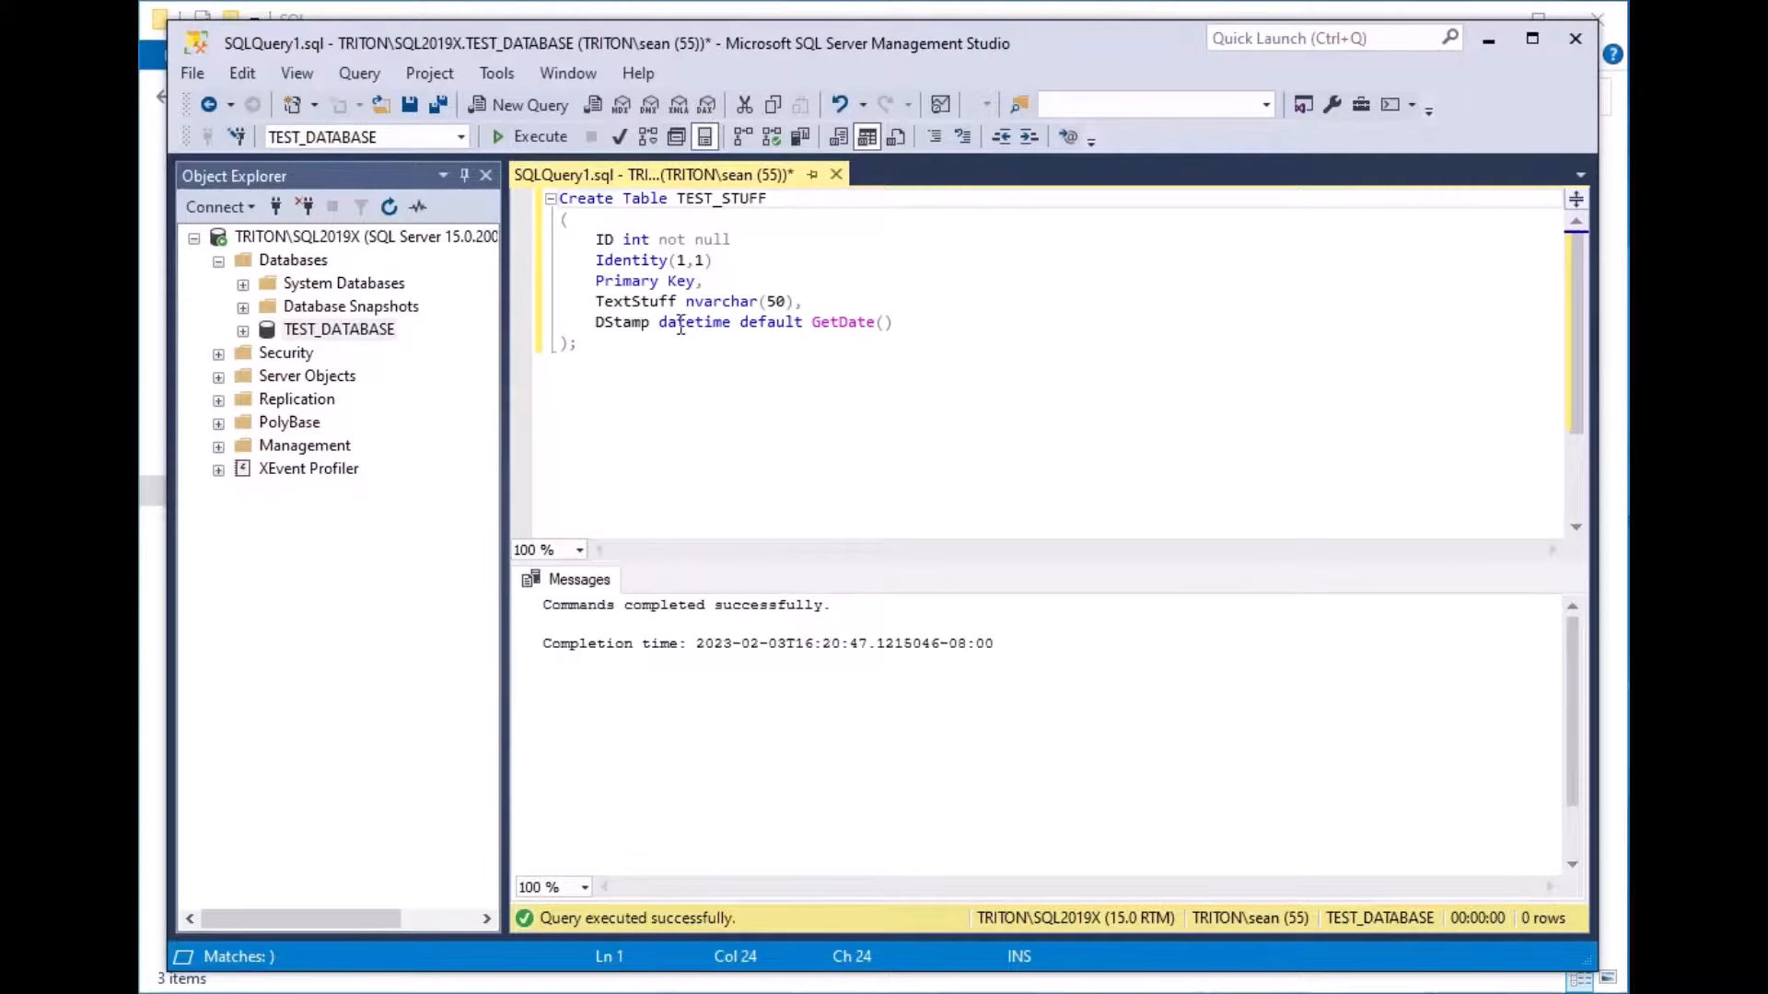
- Expand TEST_DATABASE and its Tables folder in the object tree to check for the TEST_STUFF table
left_click(243, 333)
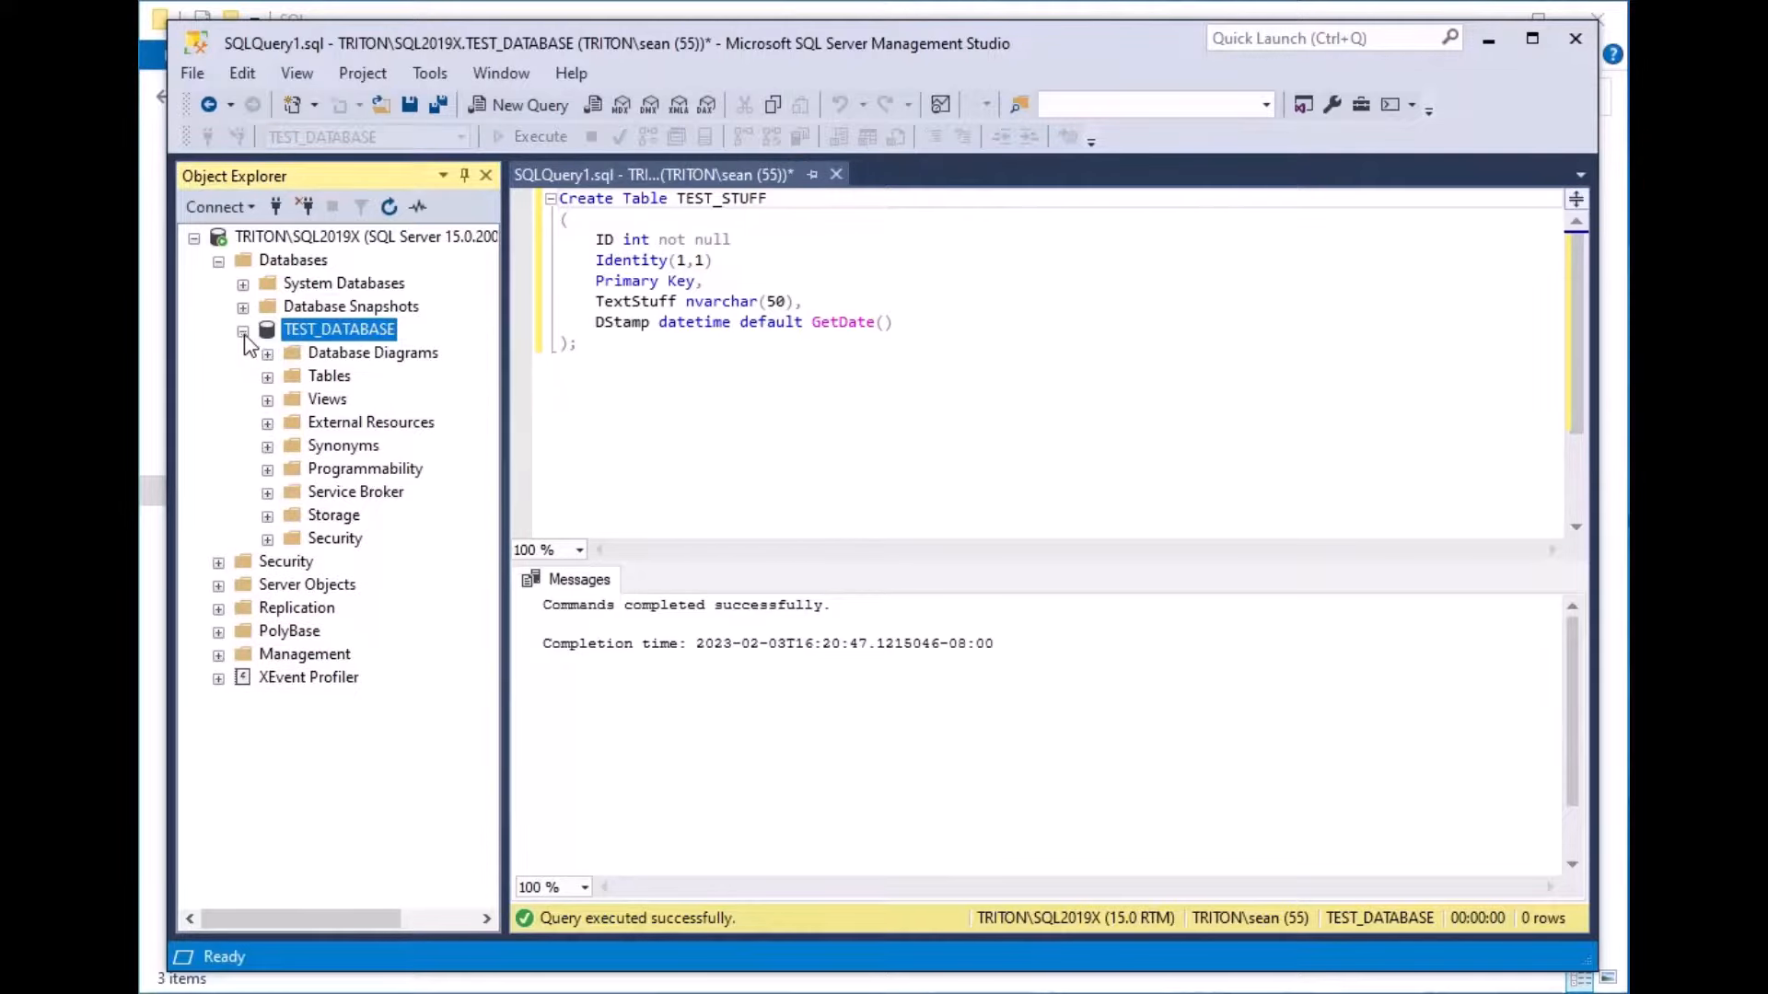
left_click(264, 377)
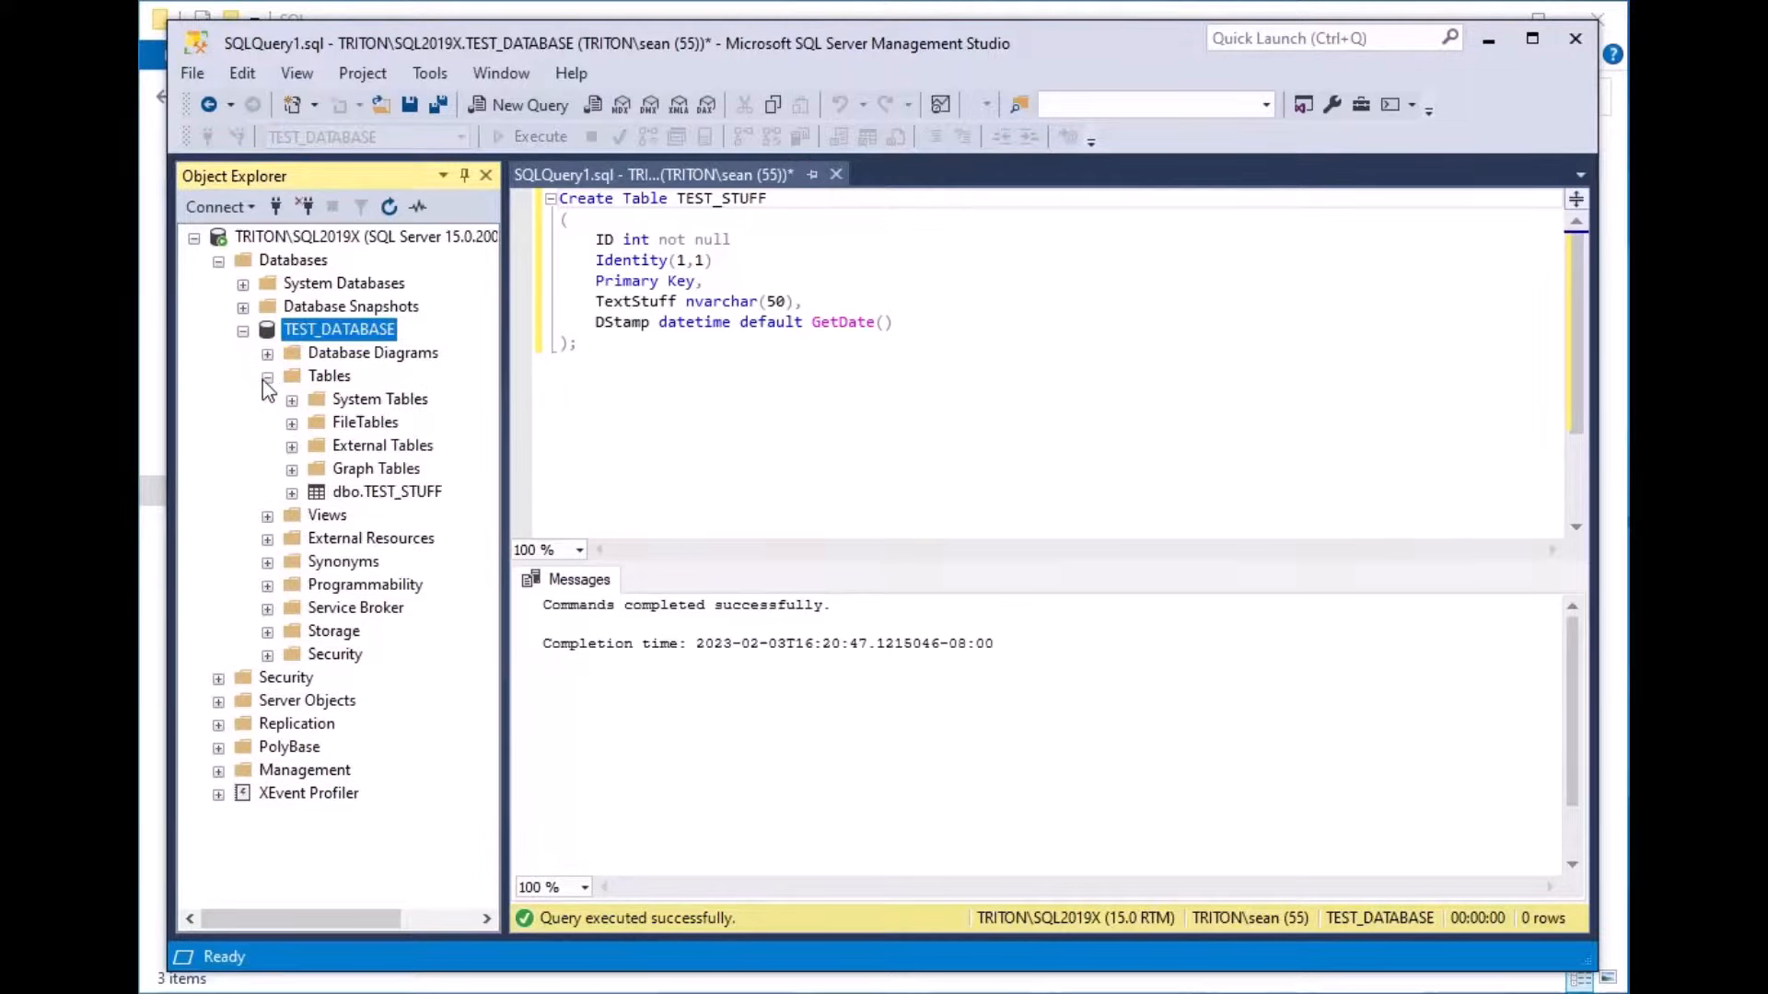
- Open the dbo.TEST_STUFF table for editing its top 200 rows and add a row with TextStuff "Some cool stuff!"
left_click(317, 495)
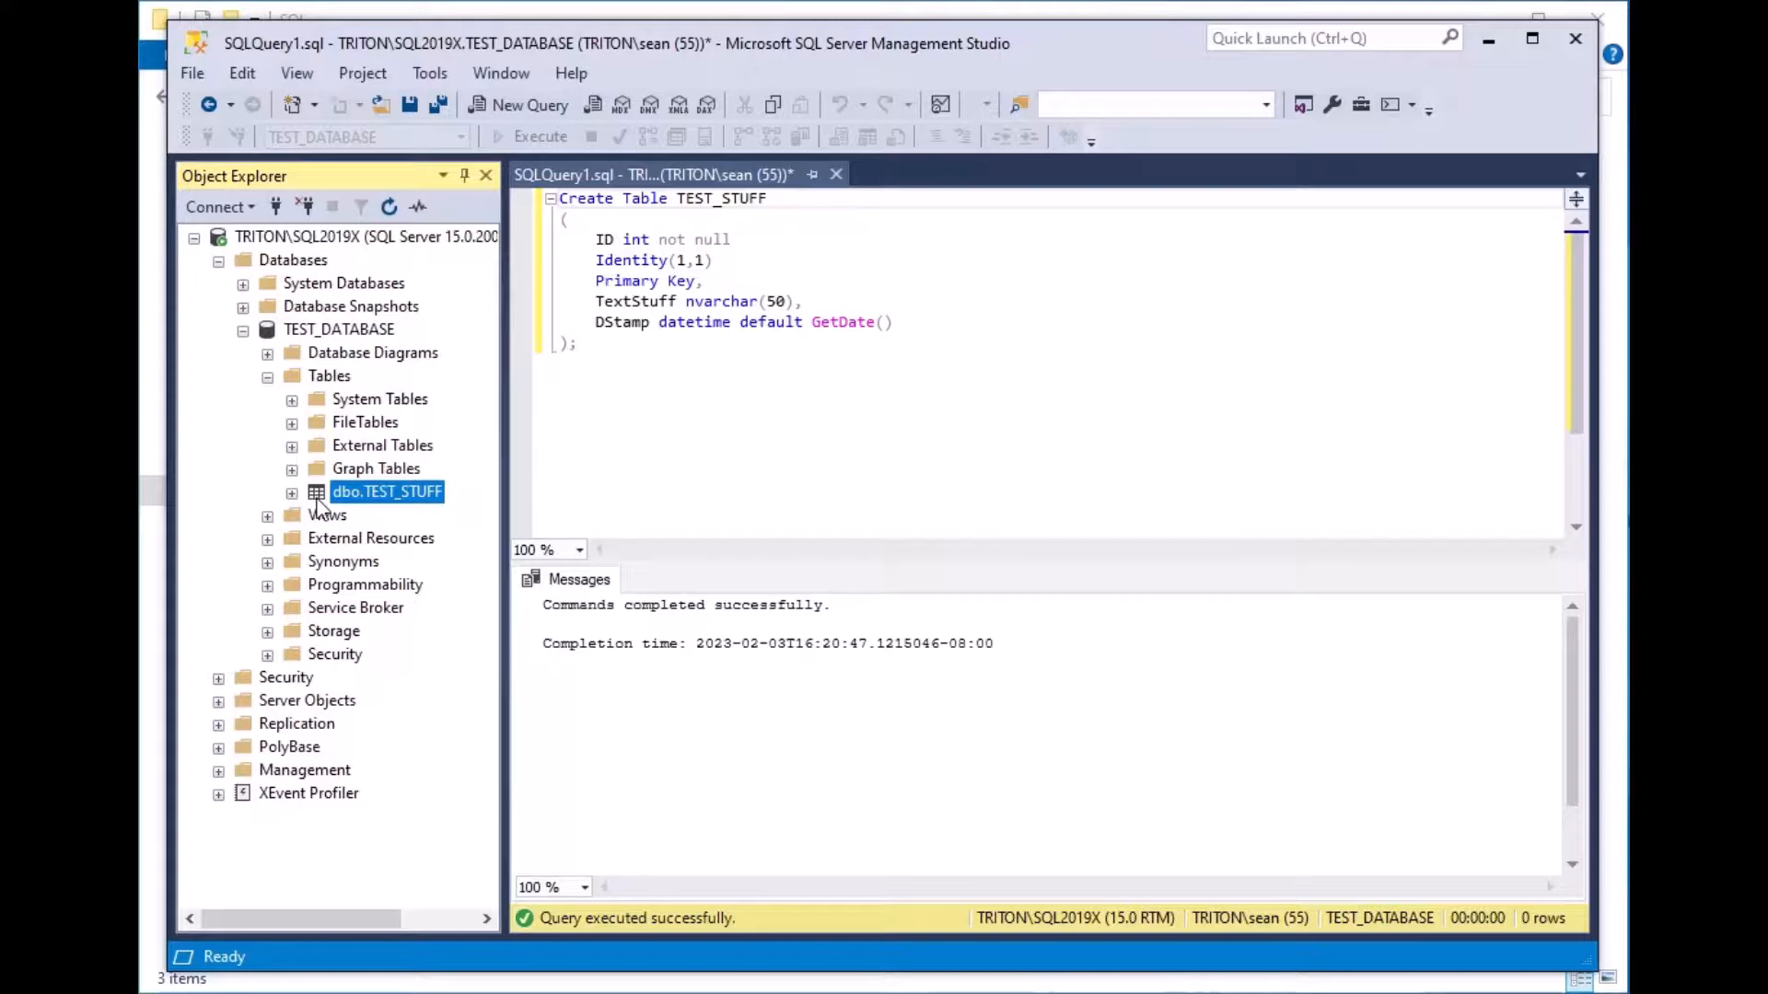
right_click(318, 488)
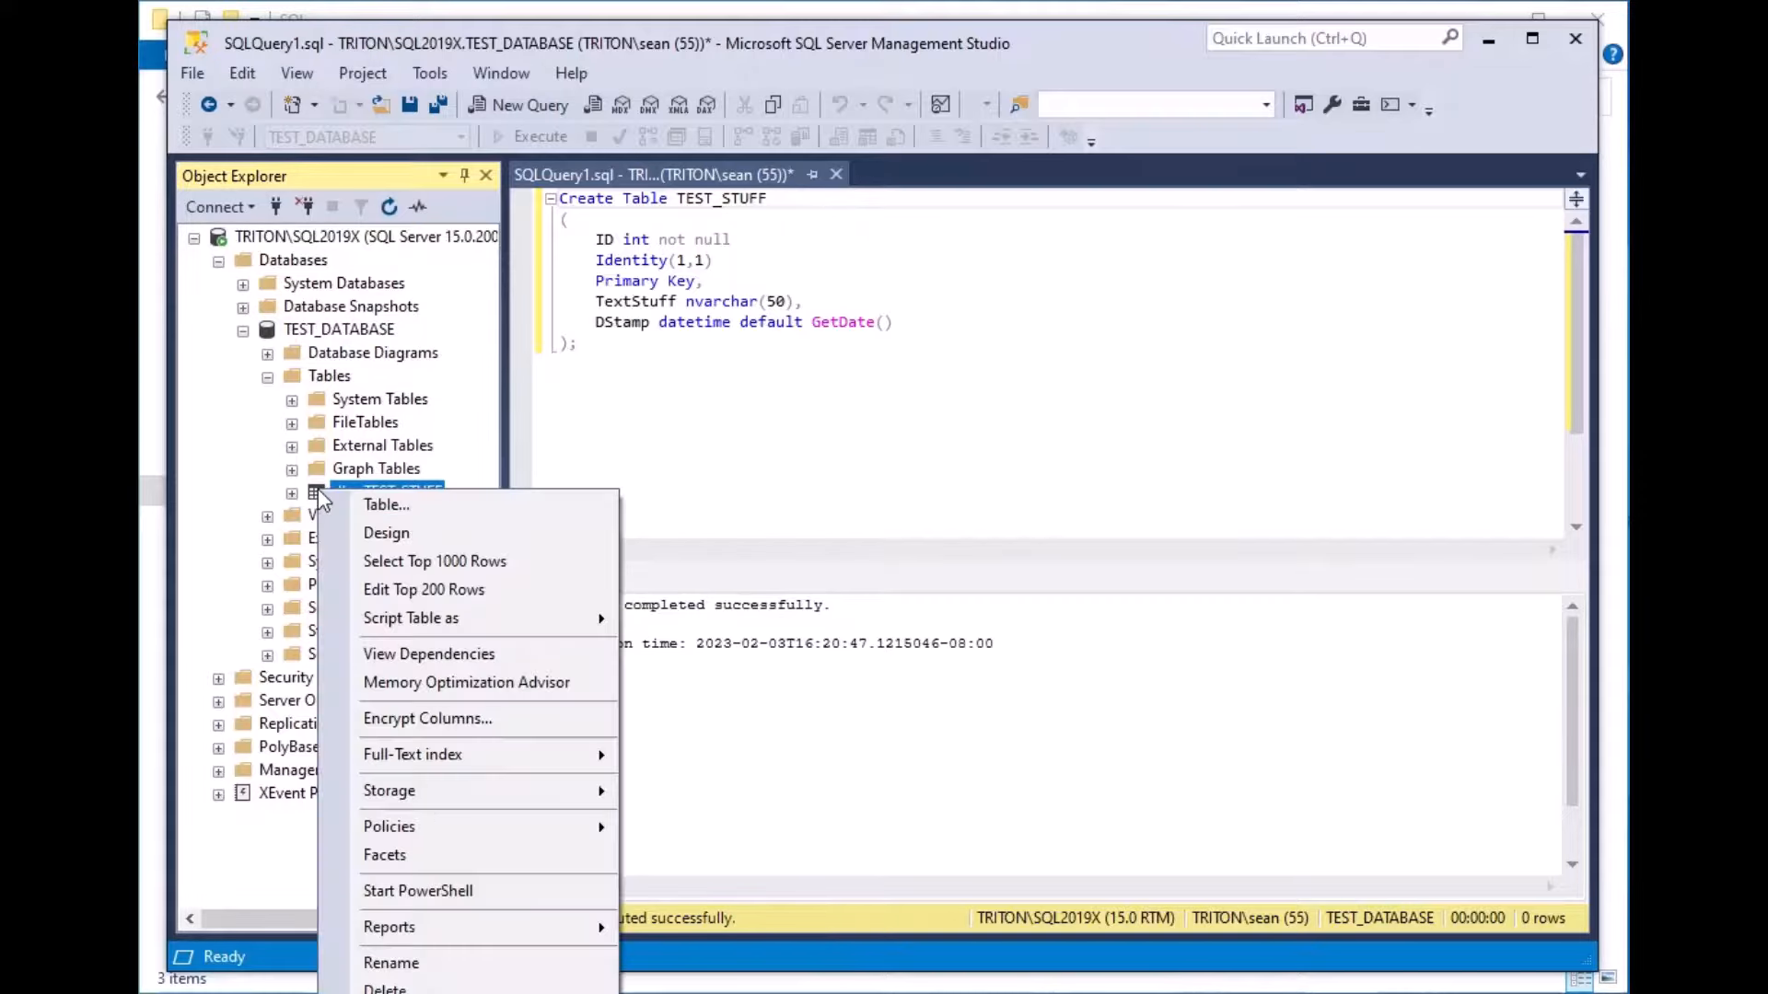
left_click(416, 588)
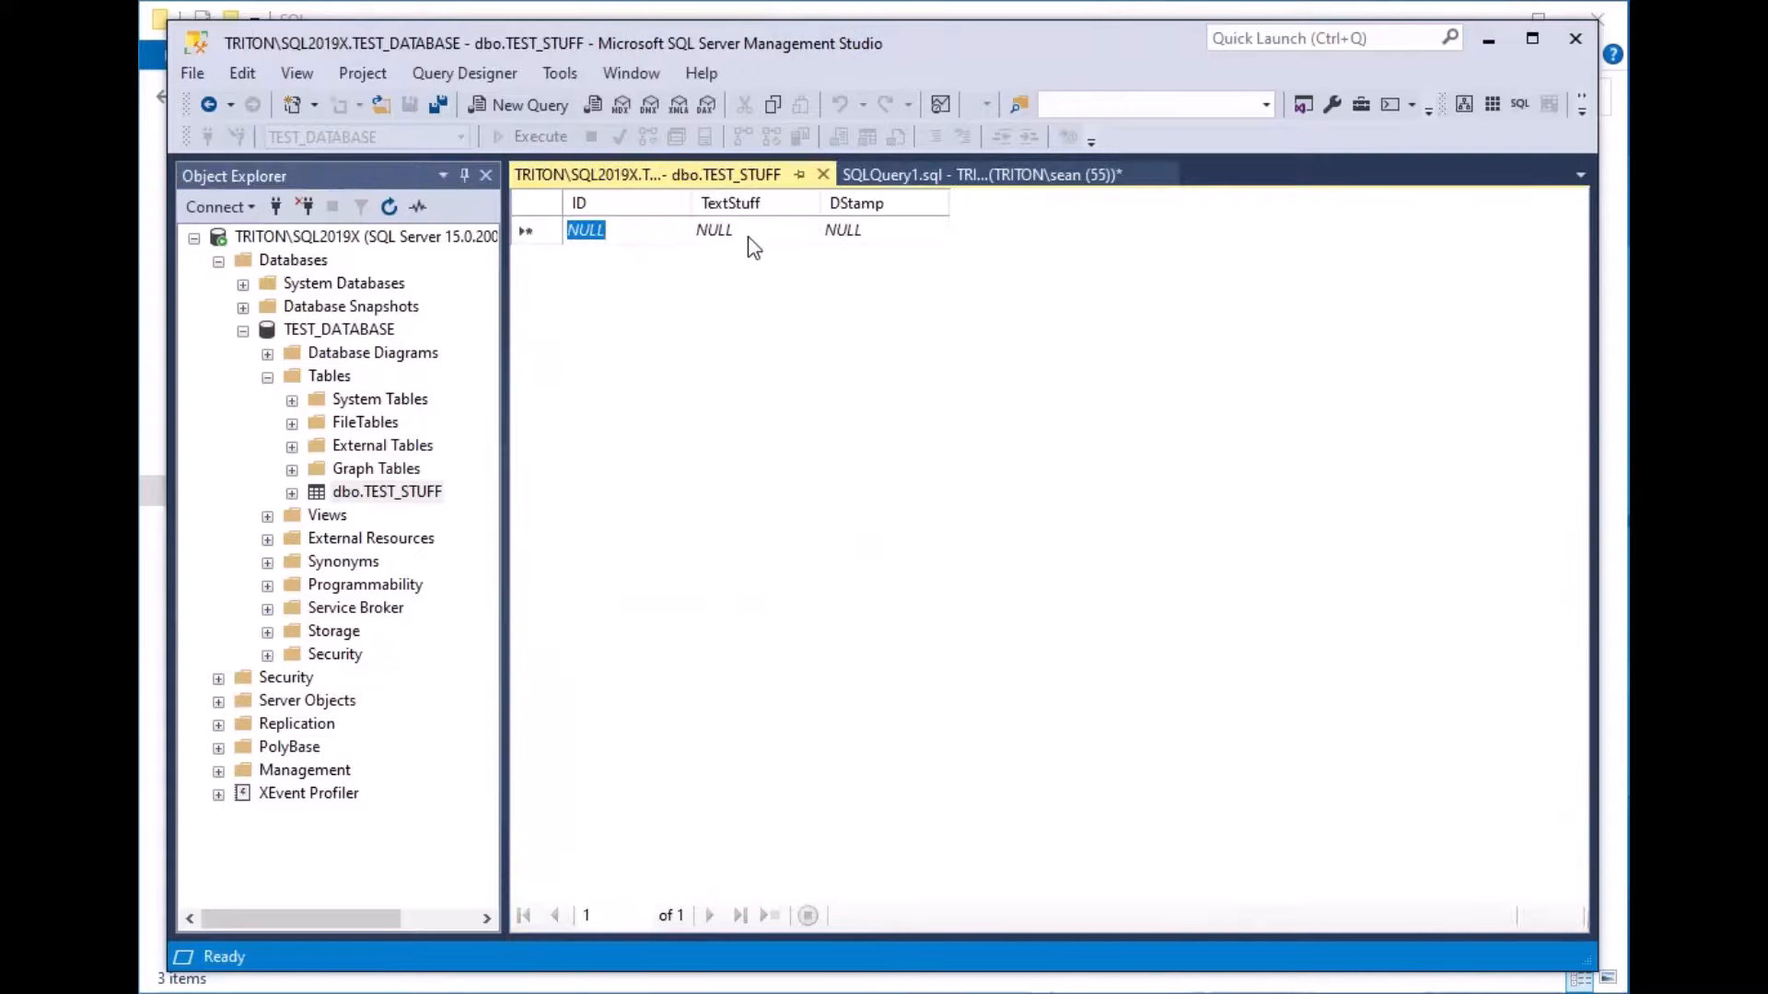
left_click(748, 230)
type("Some cool stuff!")
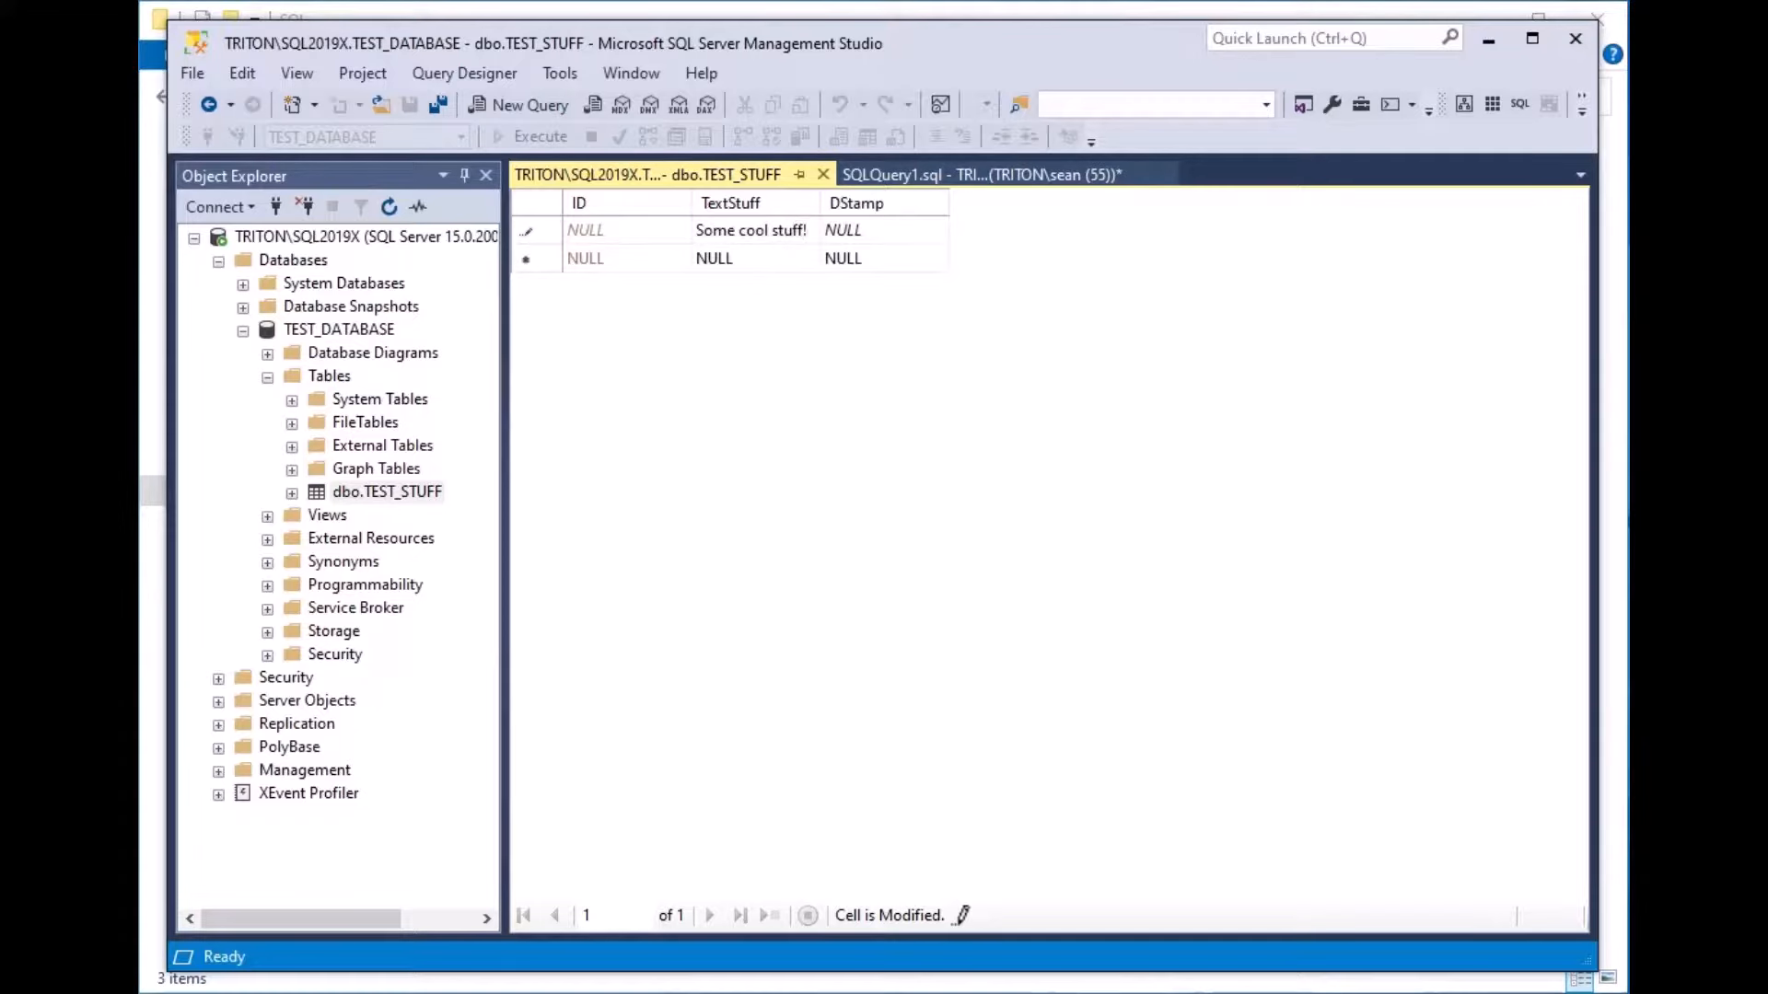
key("Return")
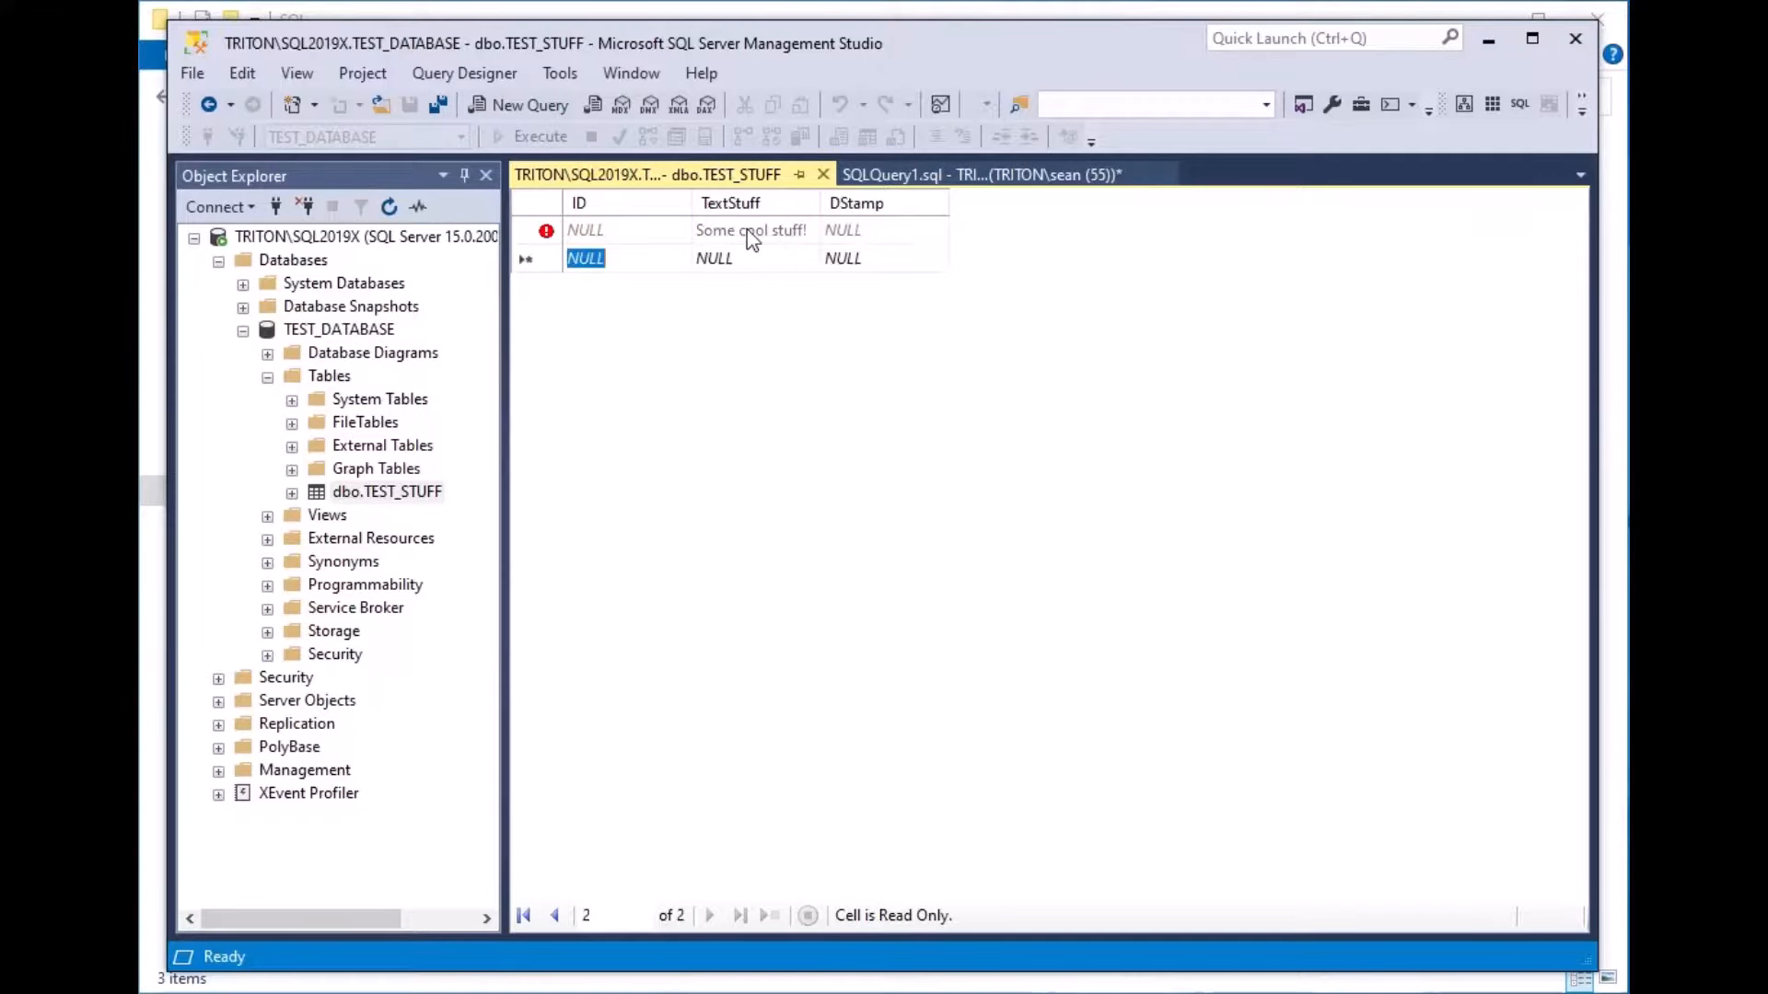
- Add a second row to TEST_STUFF with the TextStuff value "Other cool stuff!"
key("Tab")
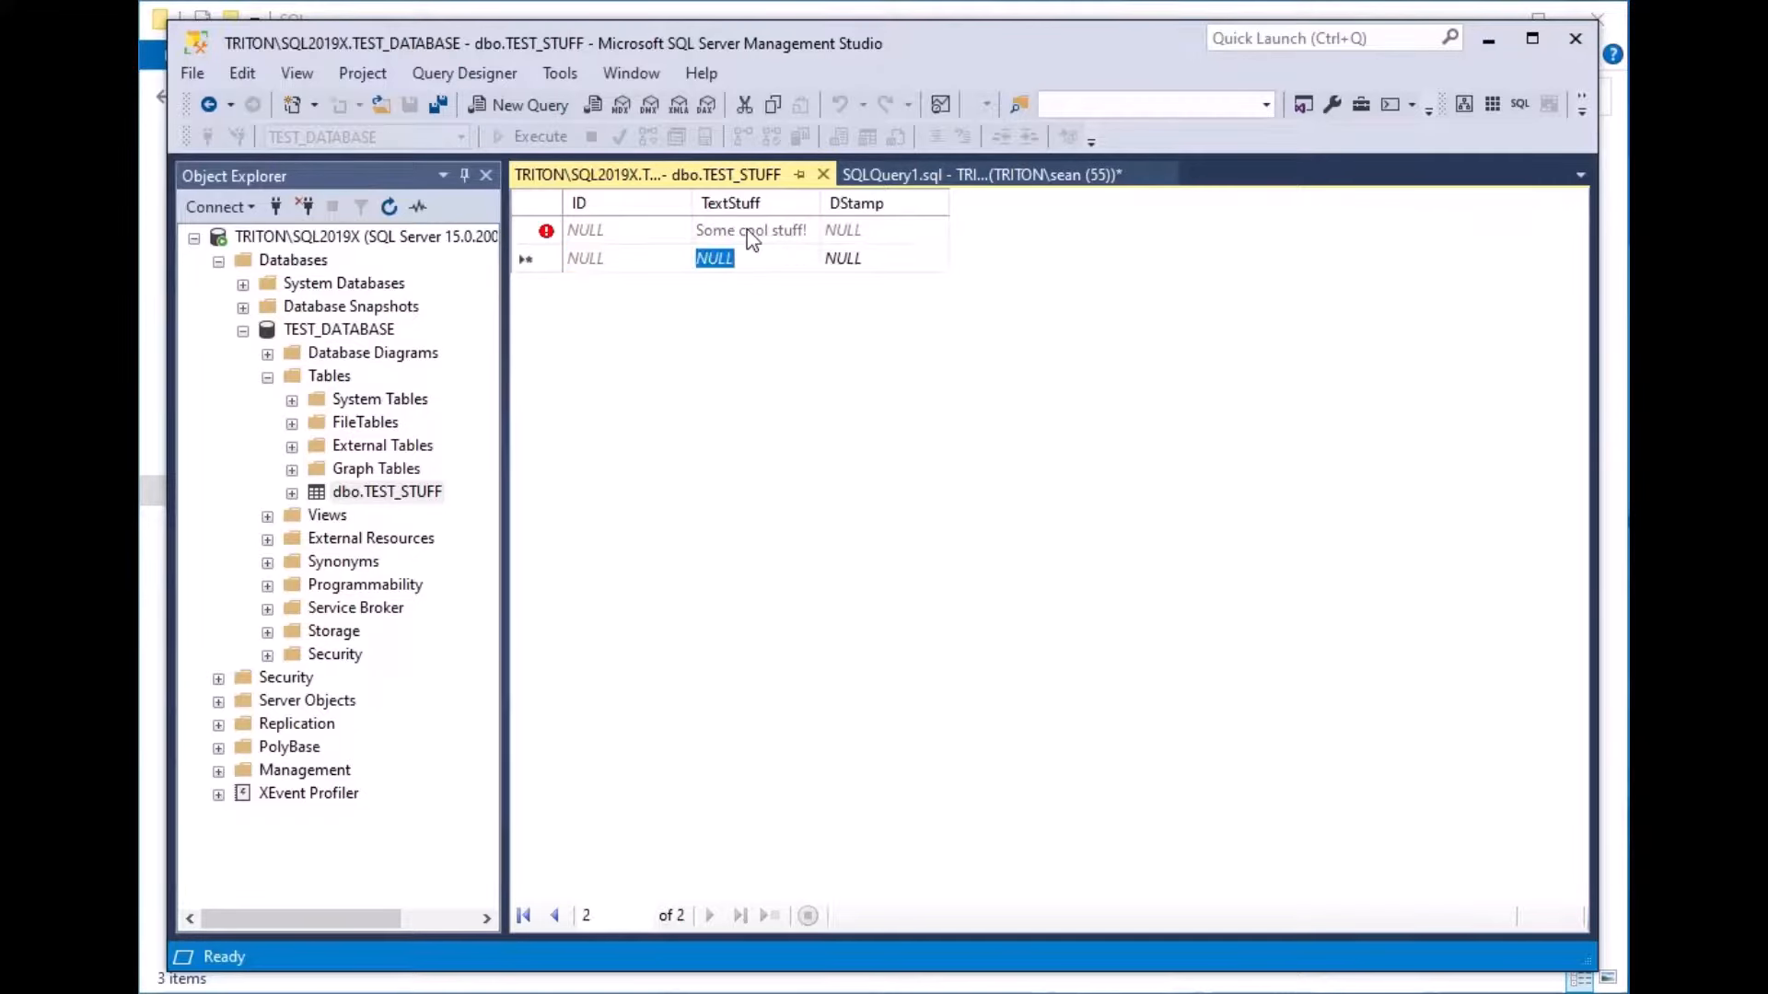
type("Other cool stuff!")
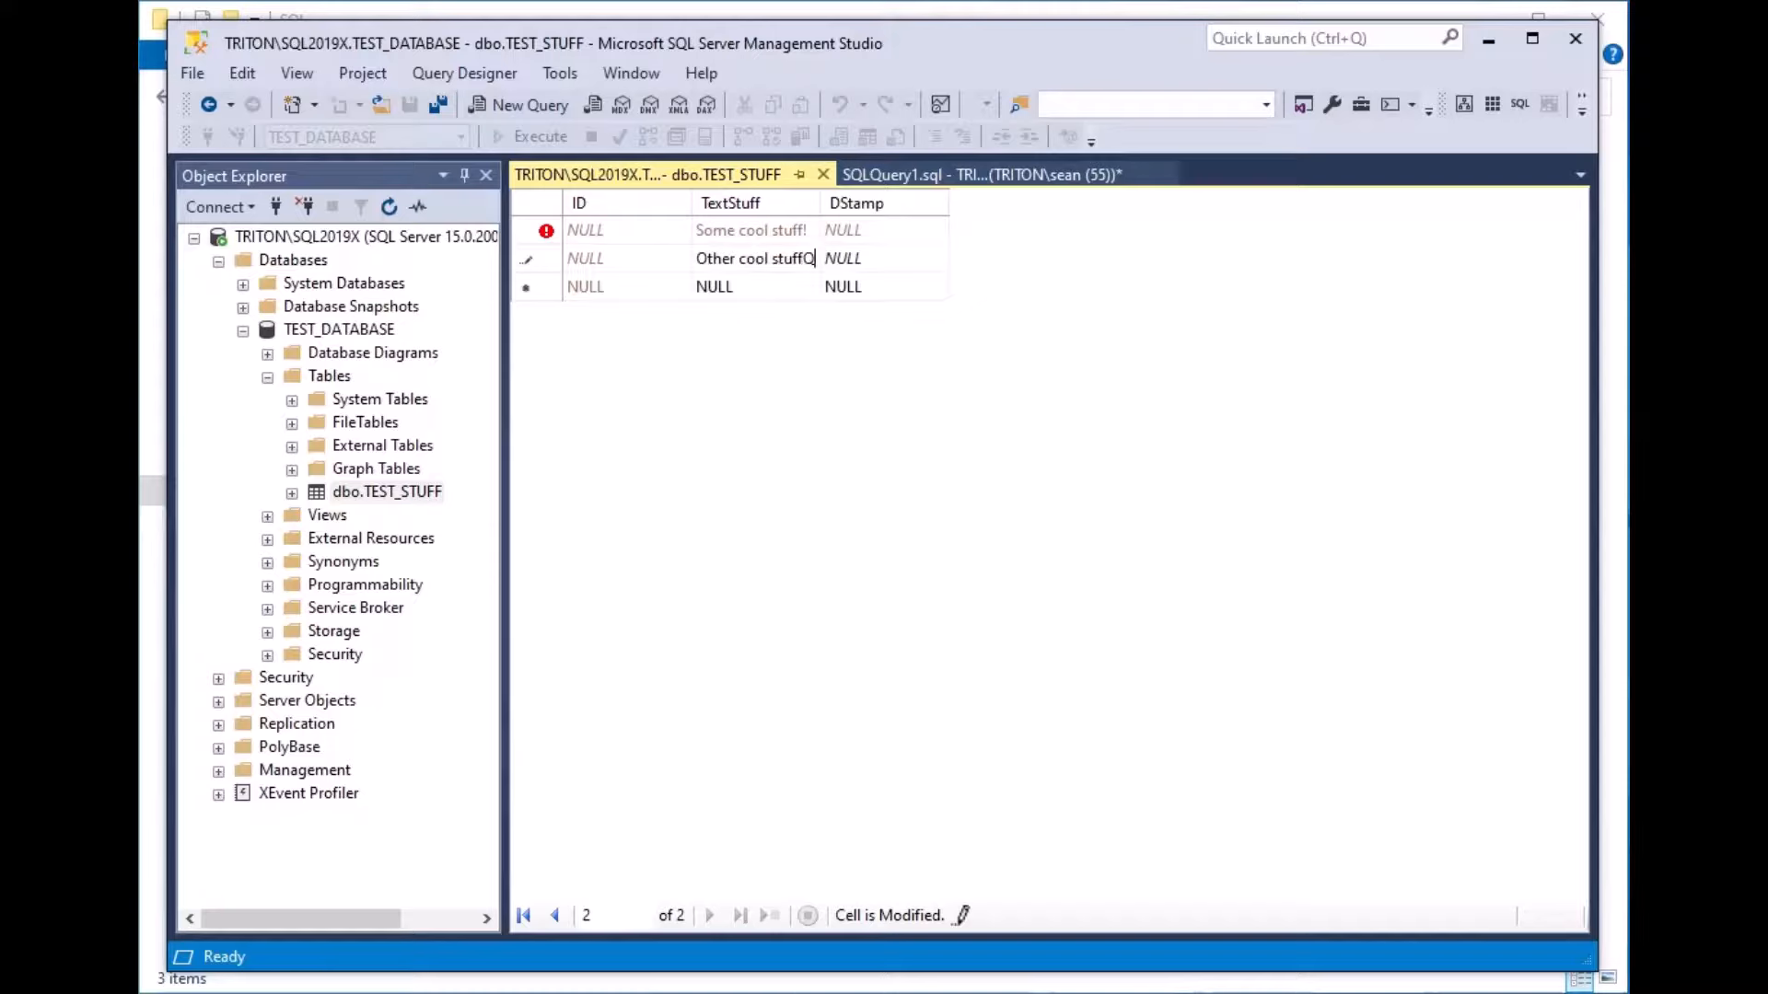
key("Return")
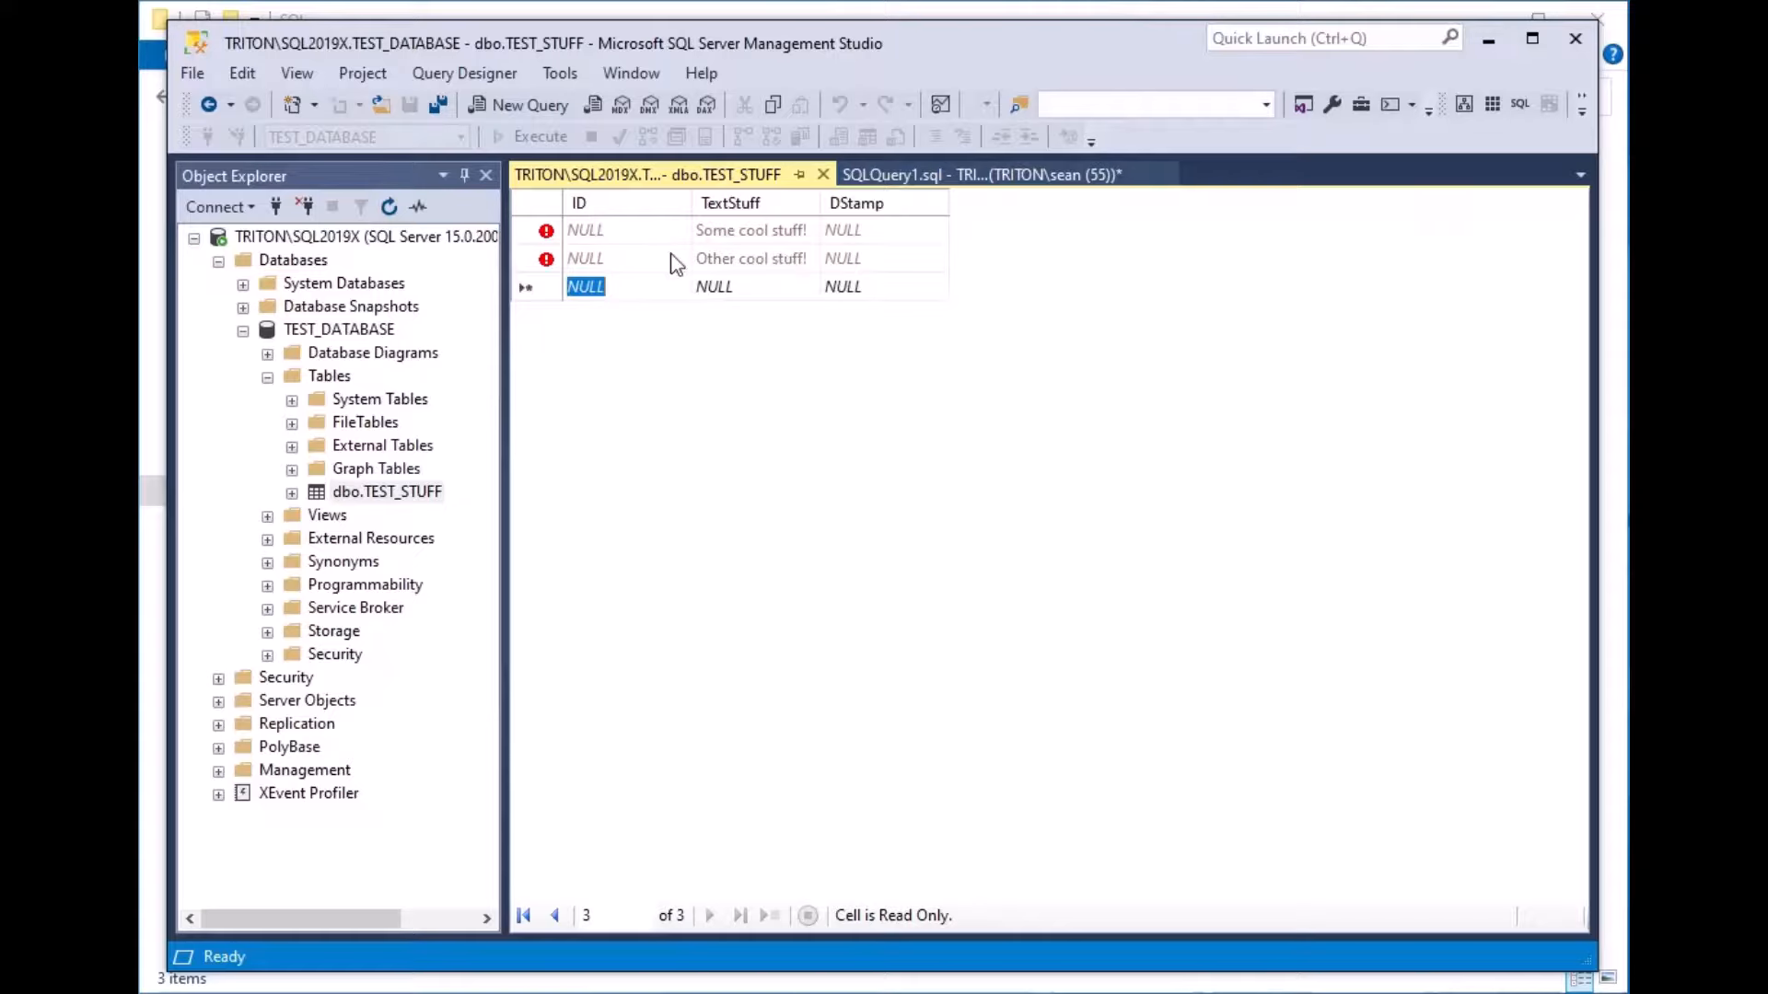
- Close the TEST_STUFF row editor and the Create Table query without saving the script
left_click(823, 175)
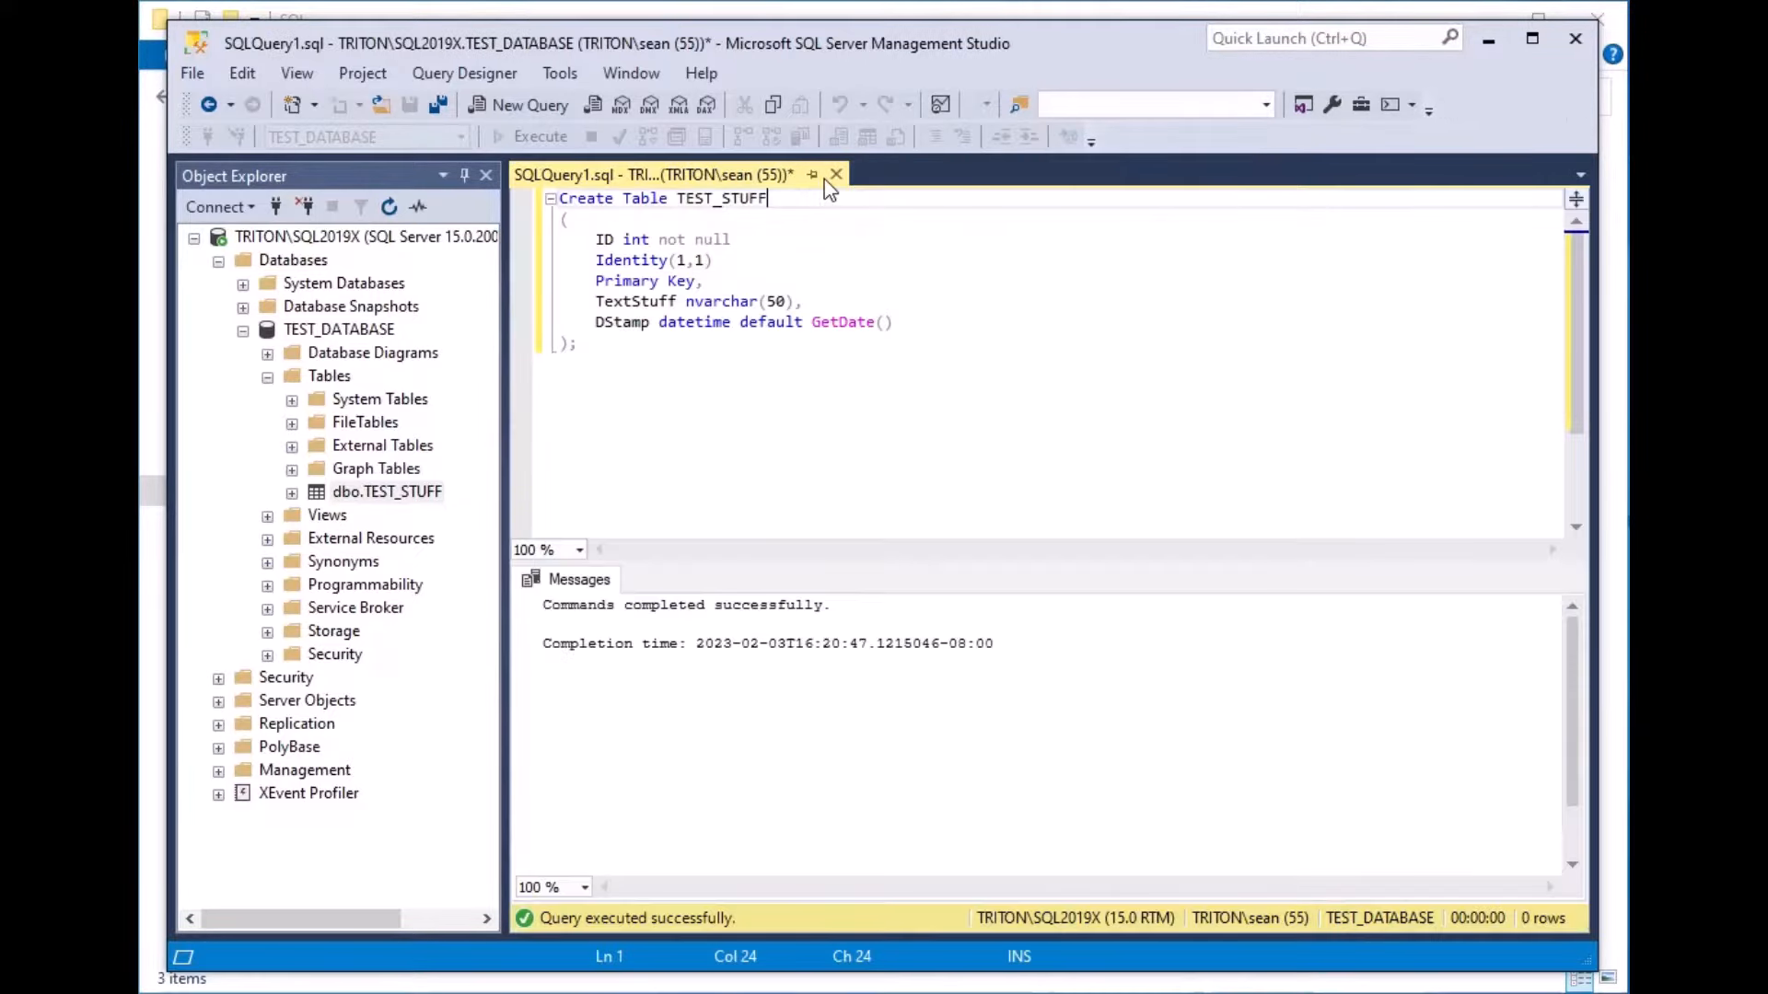
left_click(836, 174)
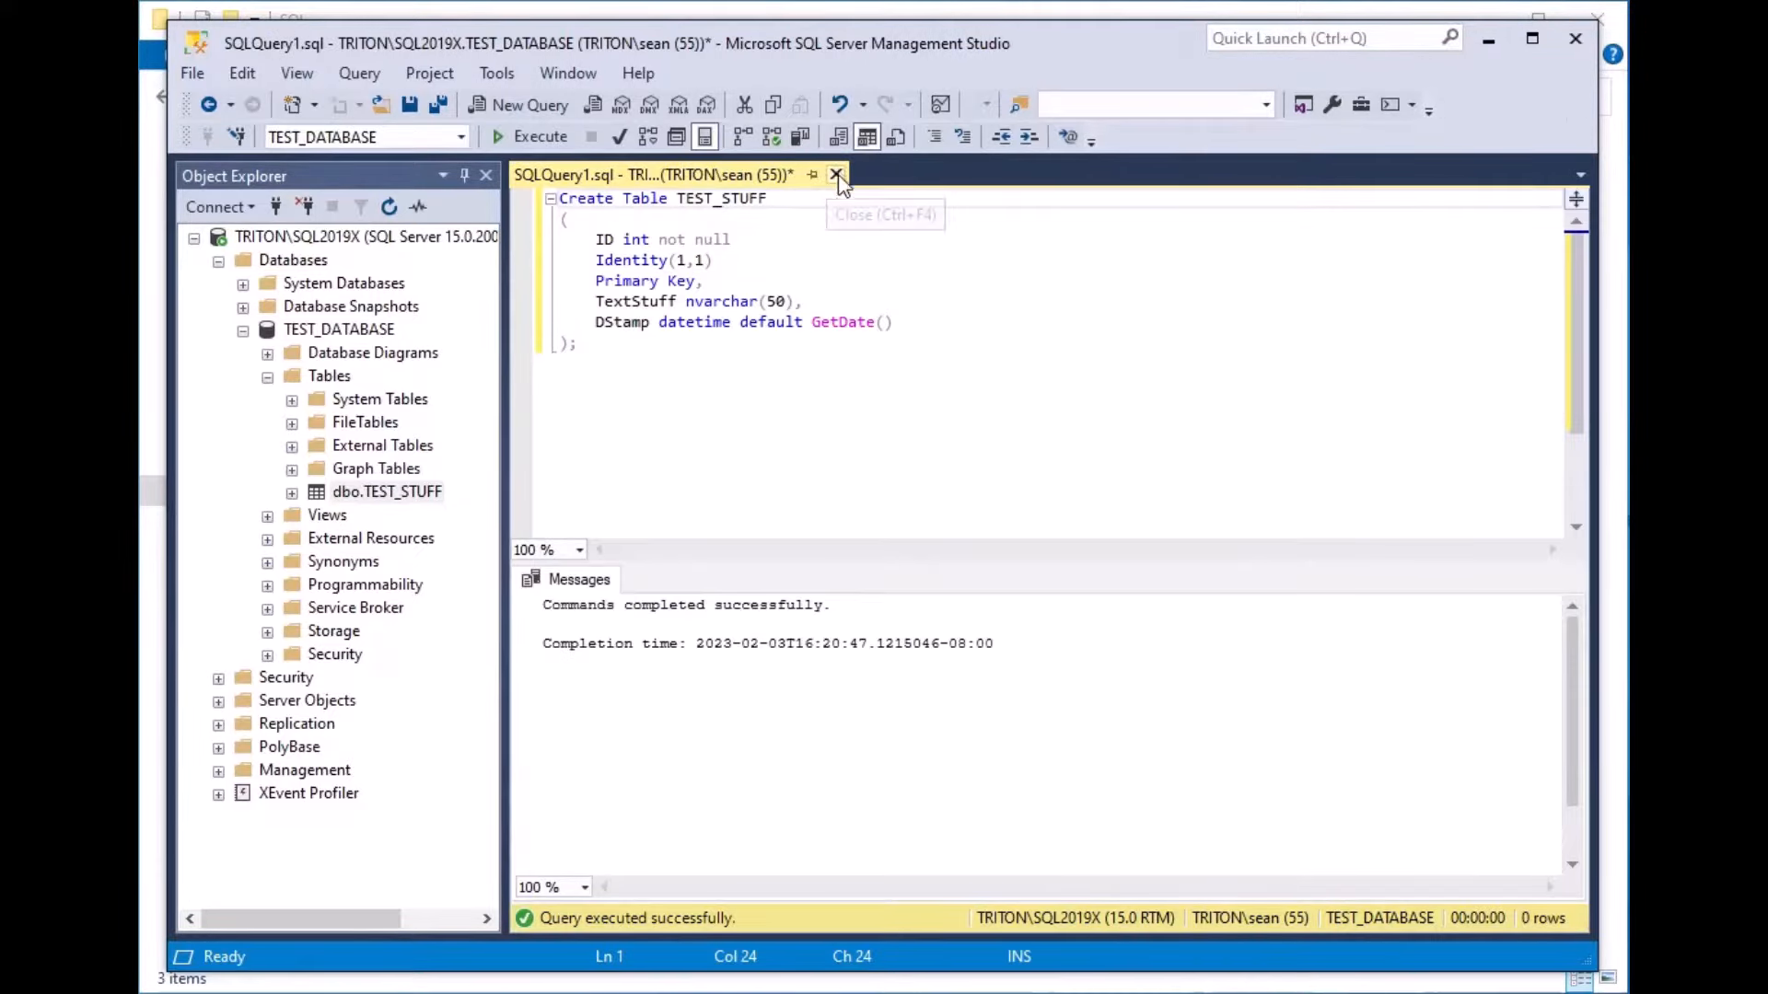
left_click(975, 659)
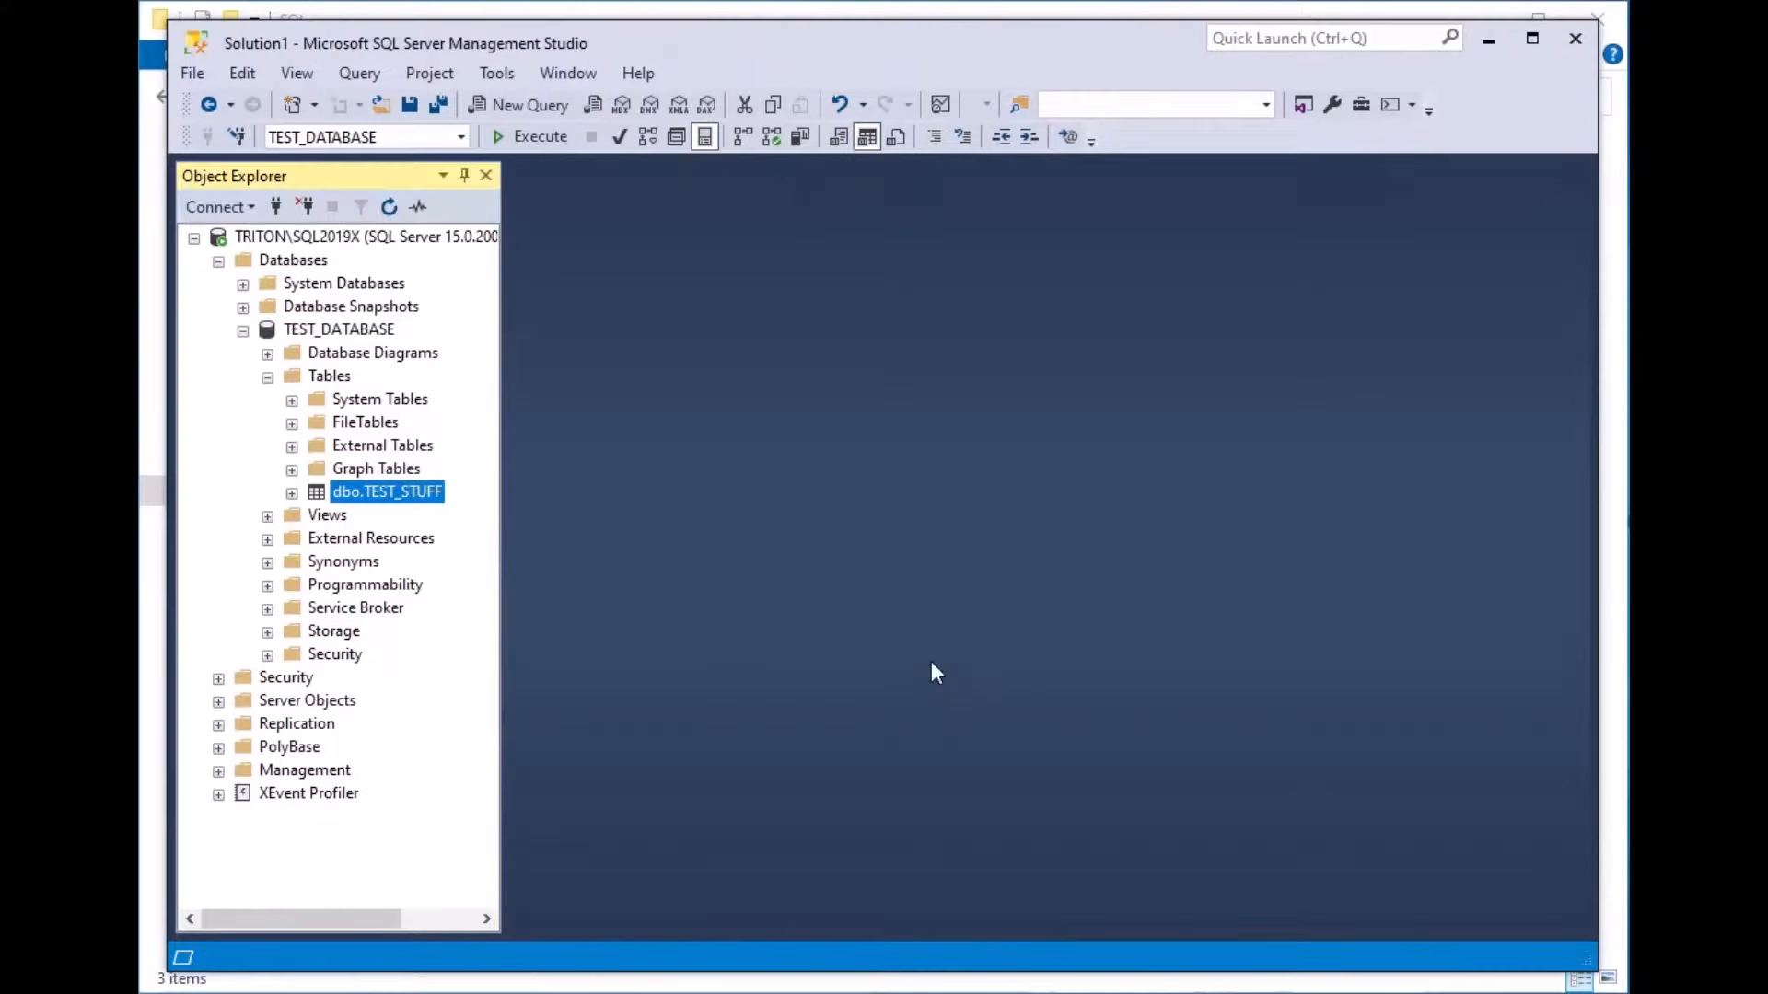
- Select the top 1000 rows of dbo.TEST_STUFF and check the TextStuff and DStamp values of the returned rows
right_click(328, 498)
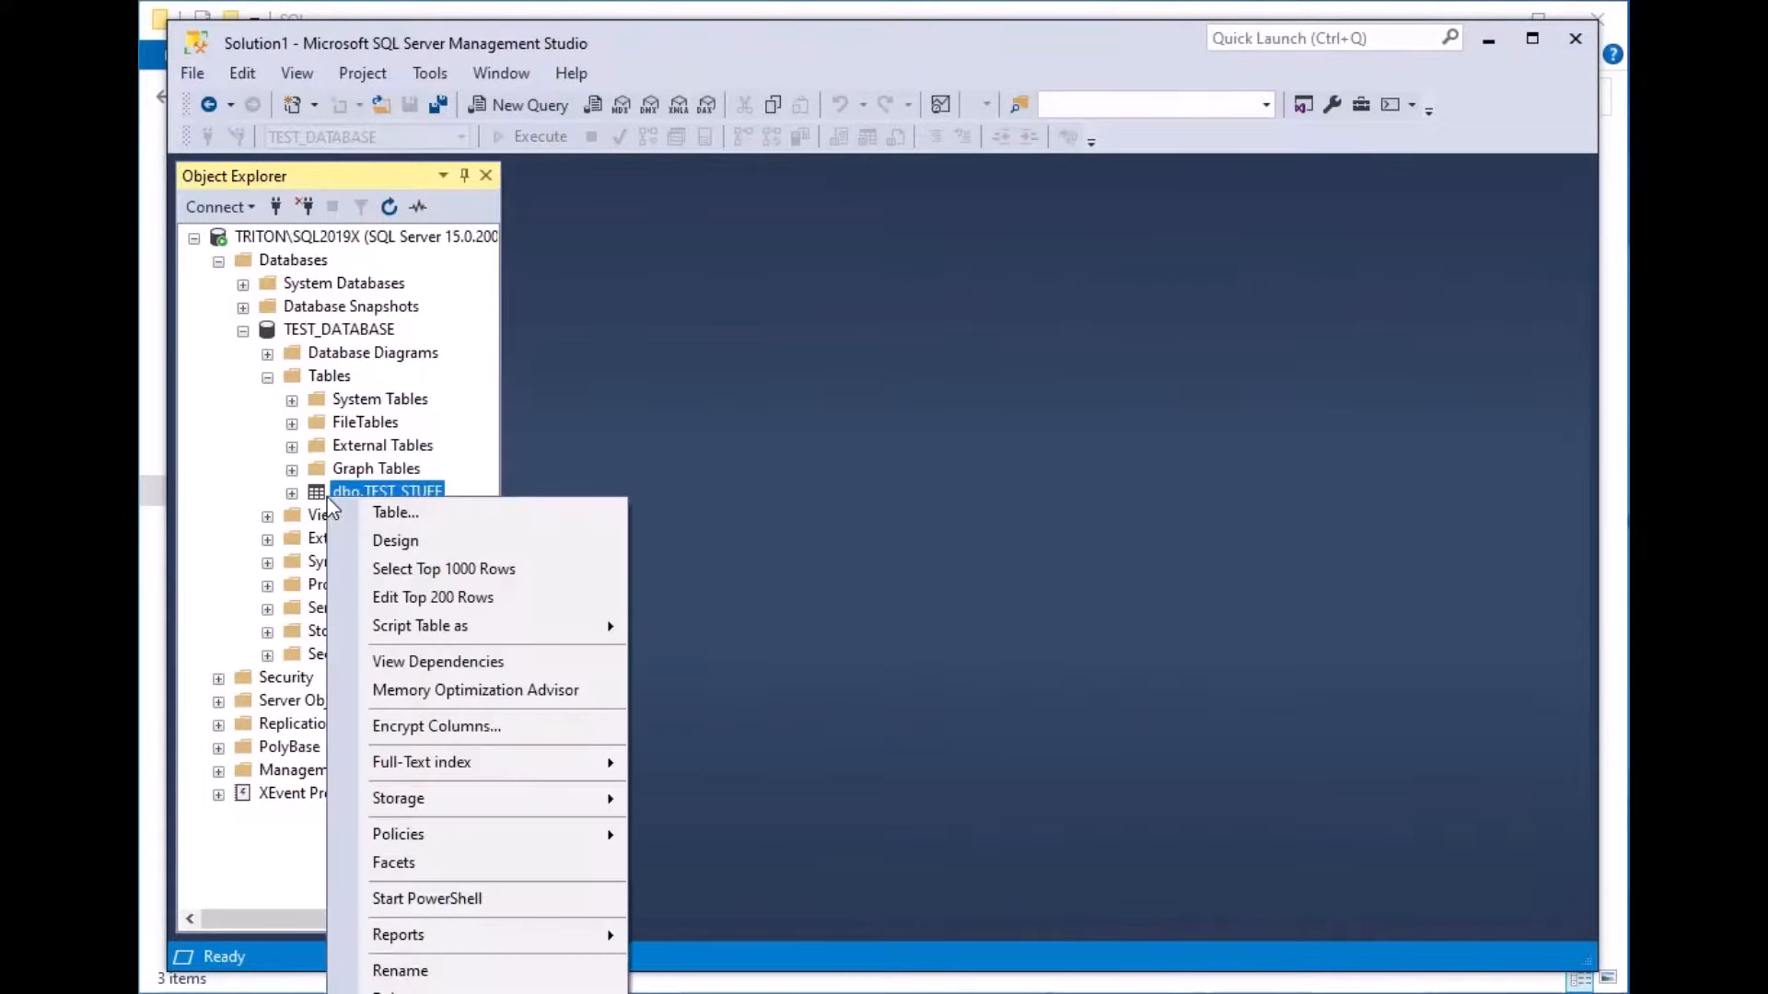
left_click(442, 569)
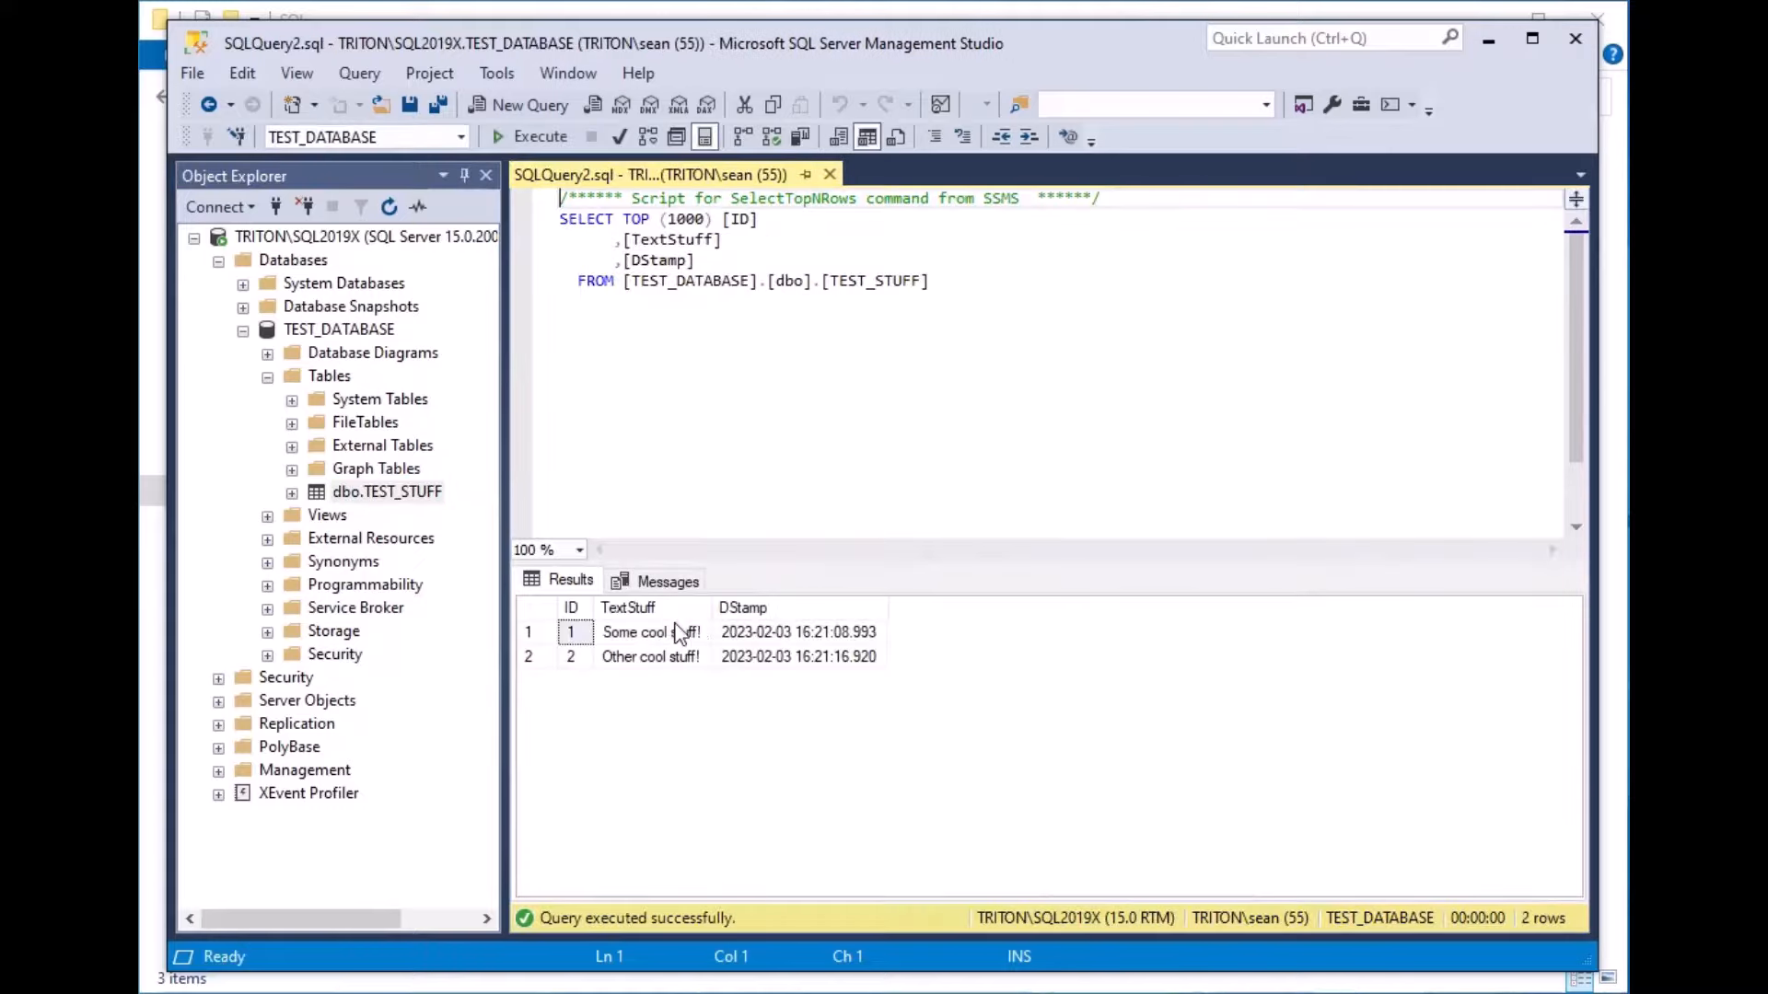
left_click(652, 634)
left_click(657, 656)
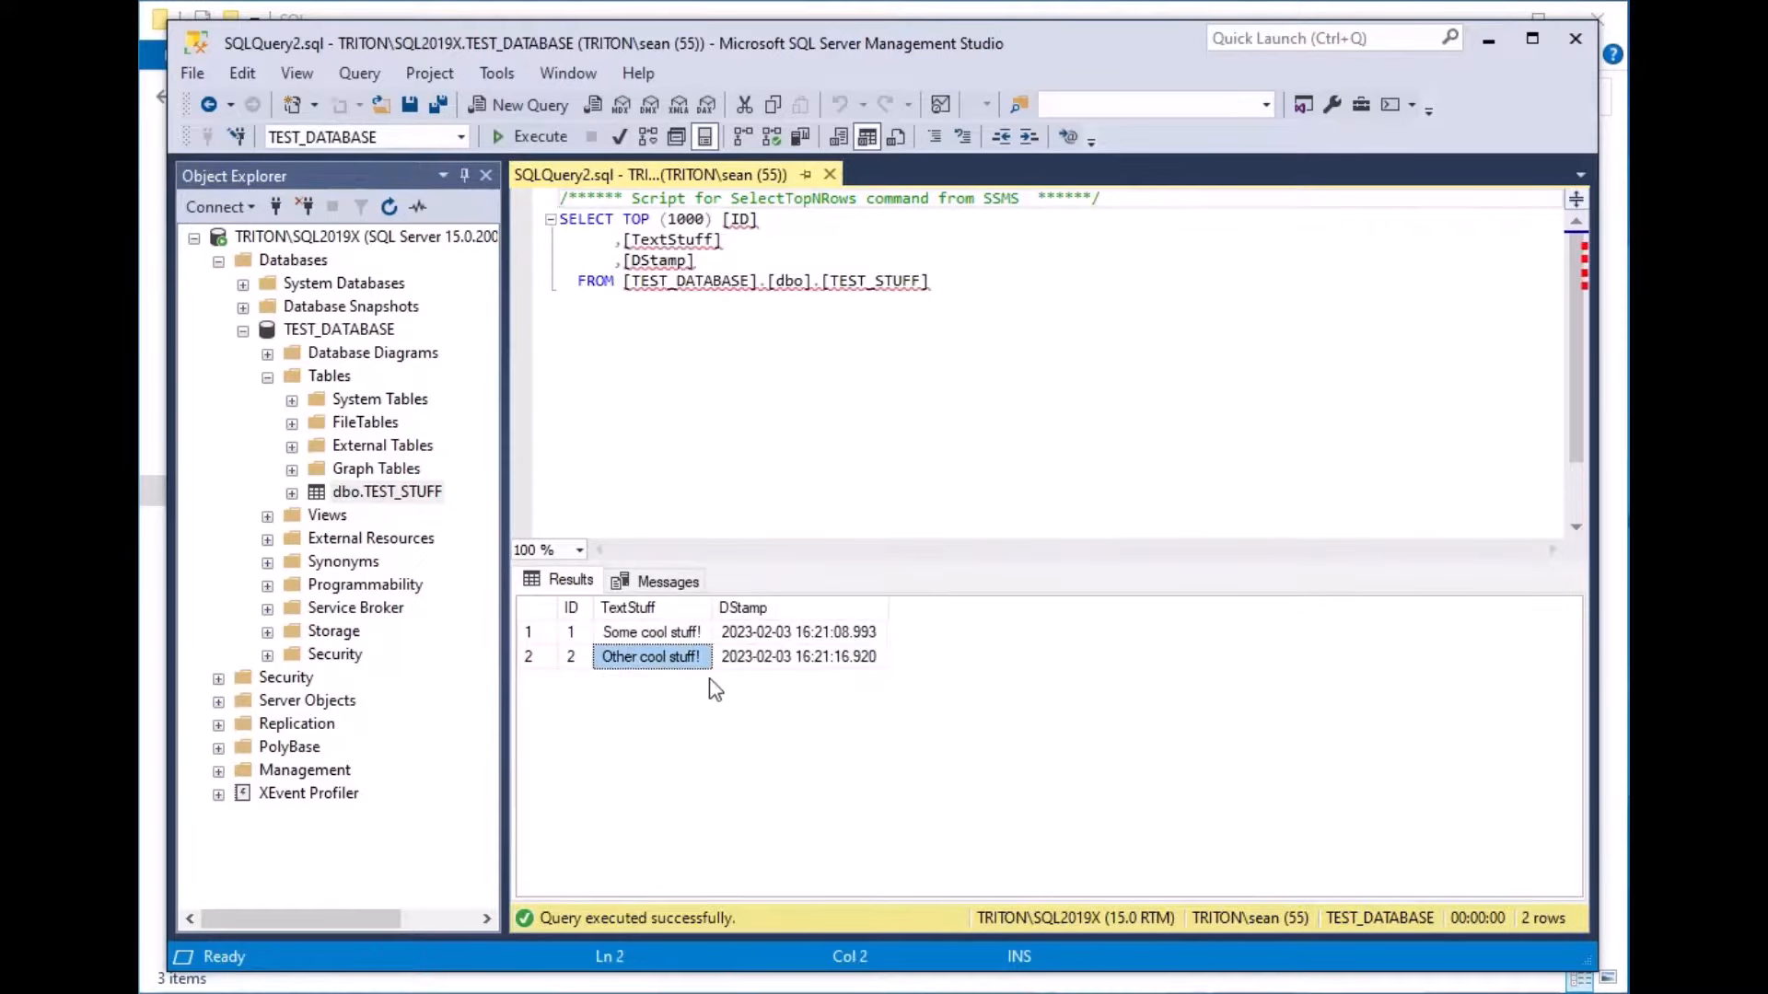
left_click(803, 631)
left_click(817, 657)
left_click(859, 361)
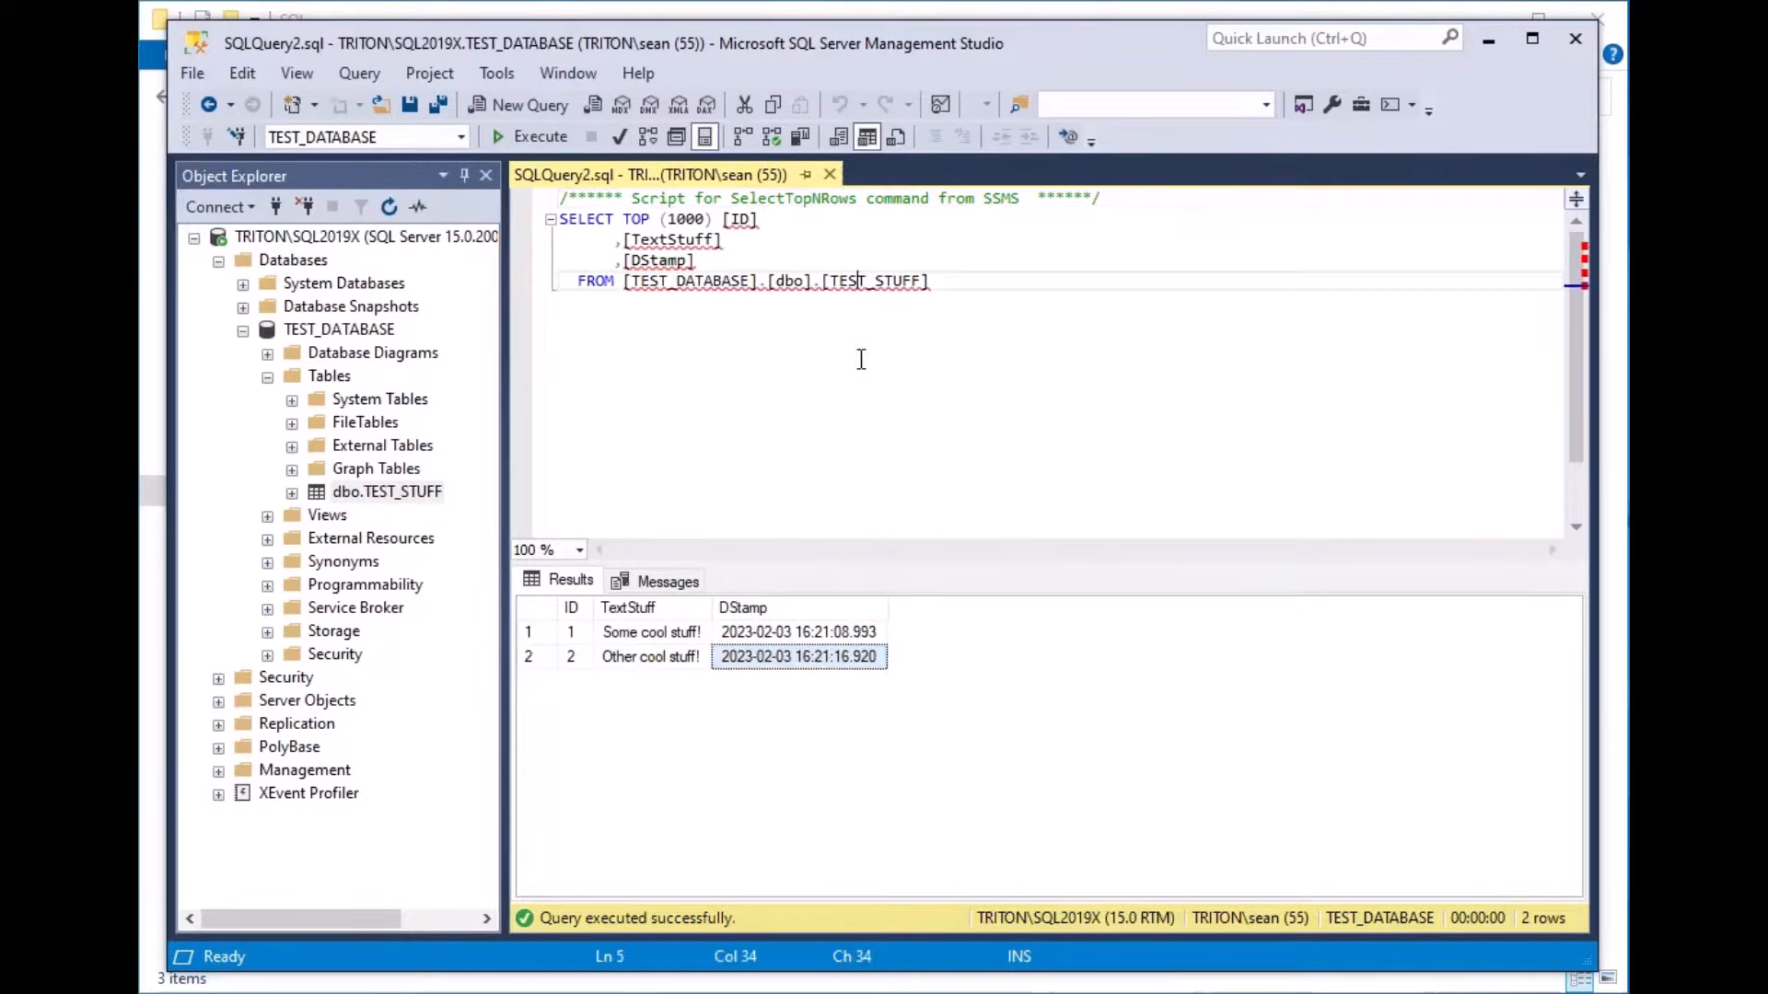
left_click(981, 294)
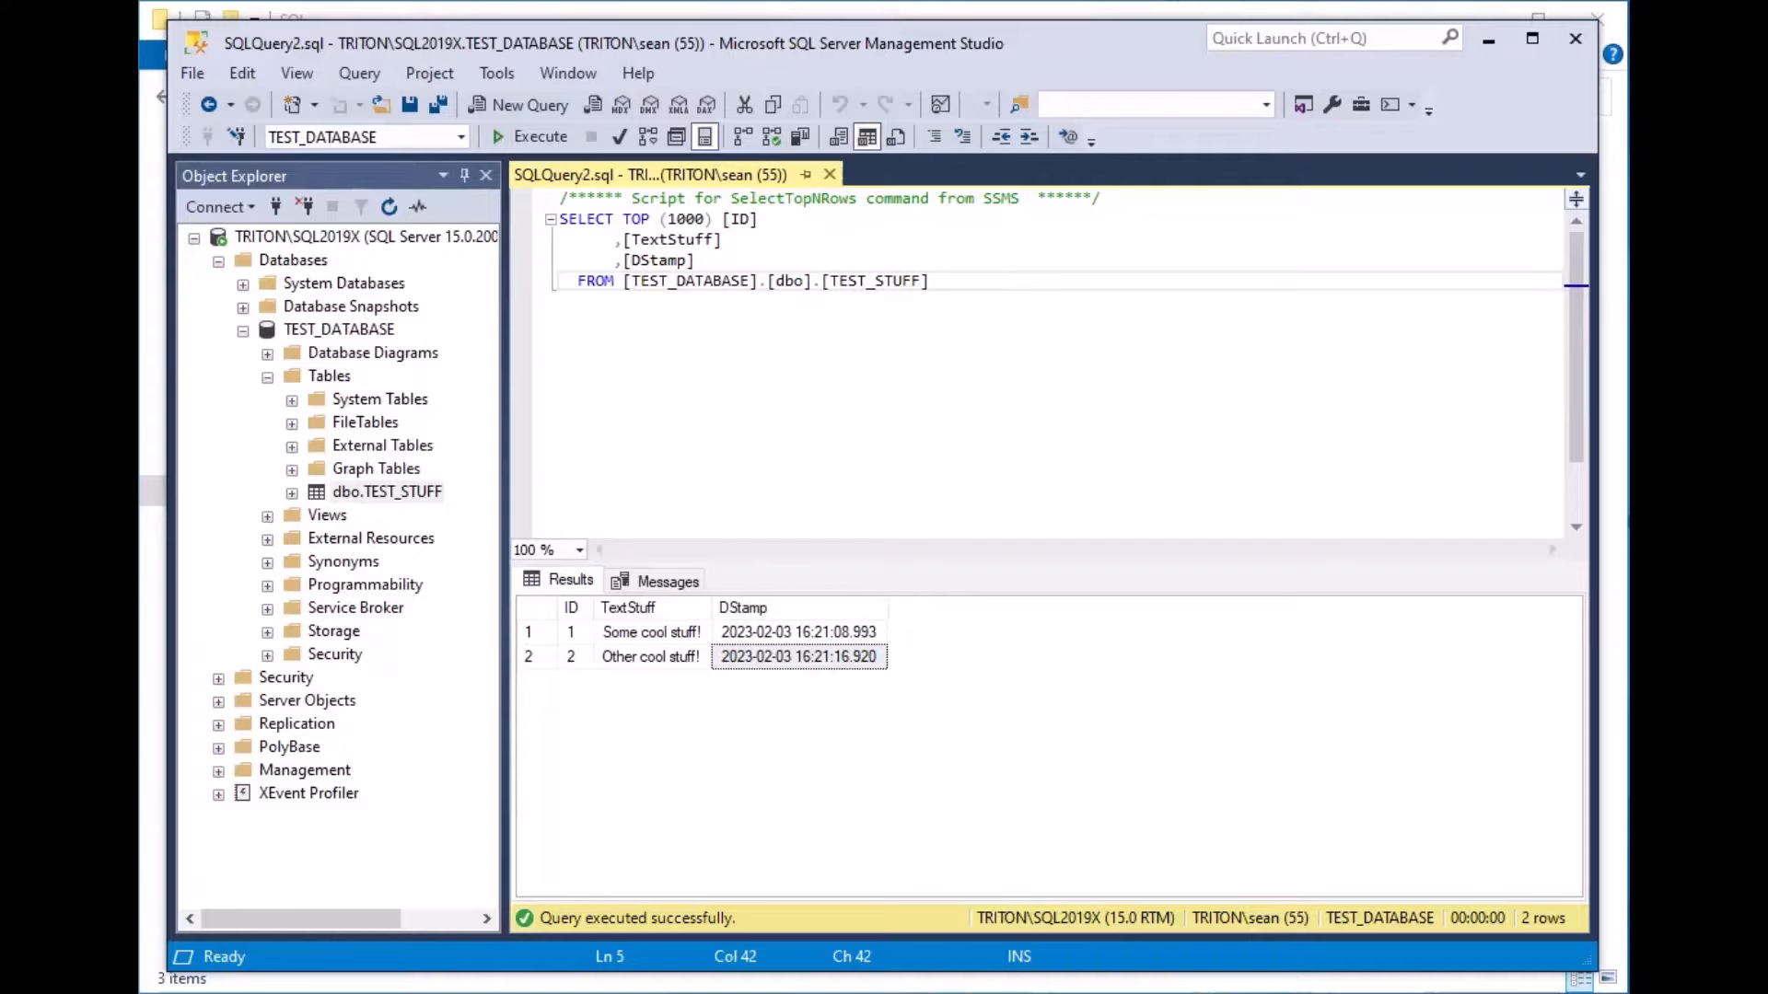
left_click(777, 428)
- Close the select query, collapse the Databases tree and disconnect from the TRITON\SQL2019X server
left_click(830, 174)
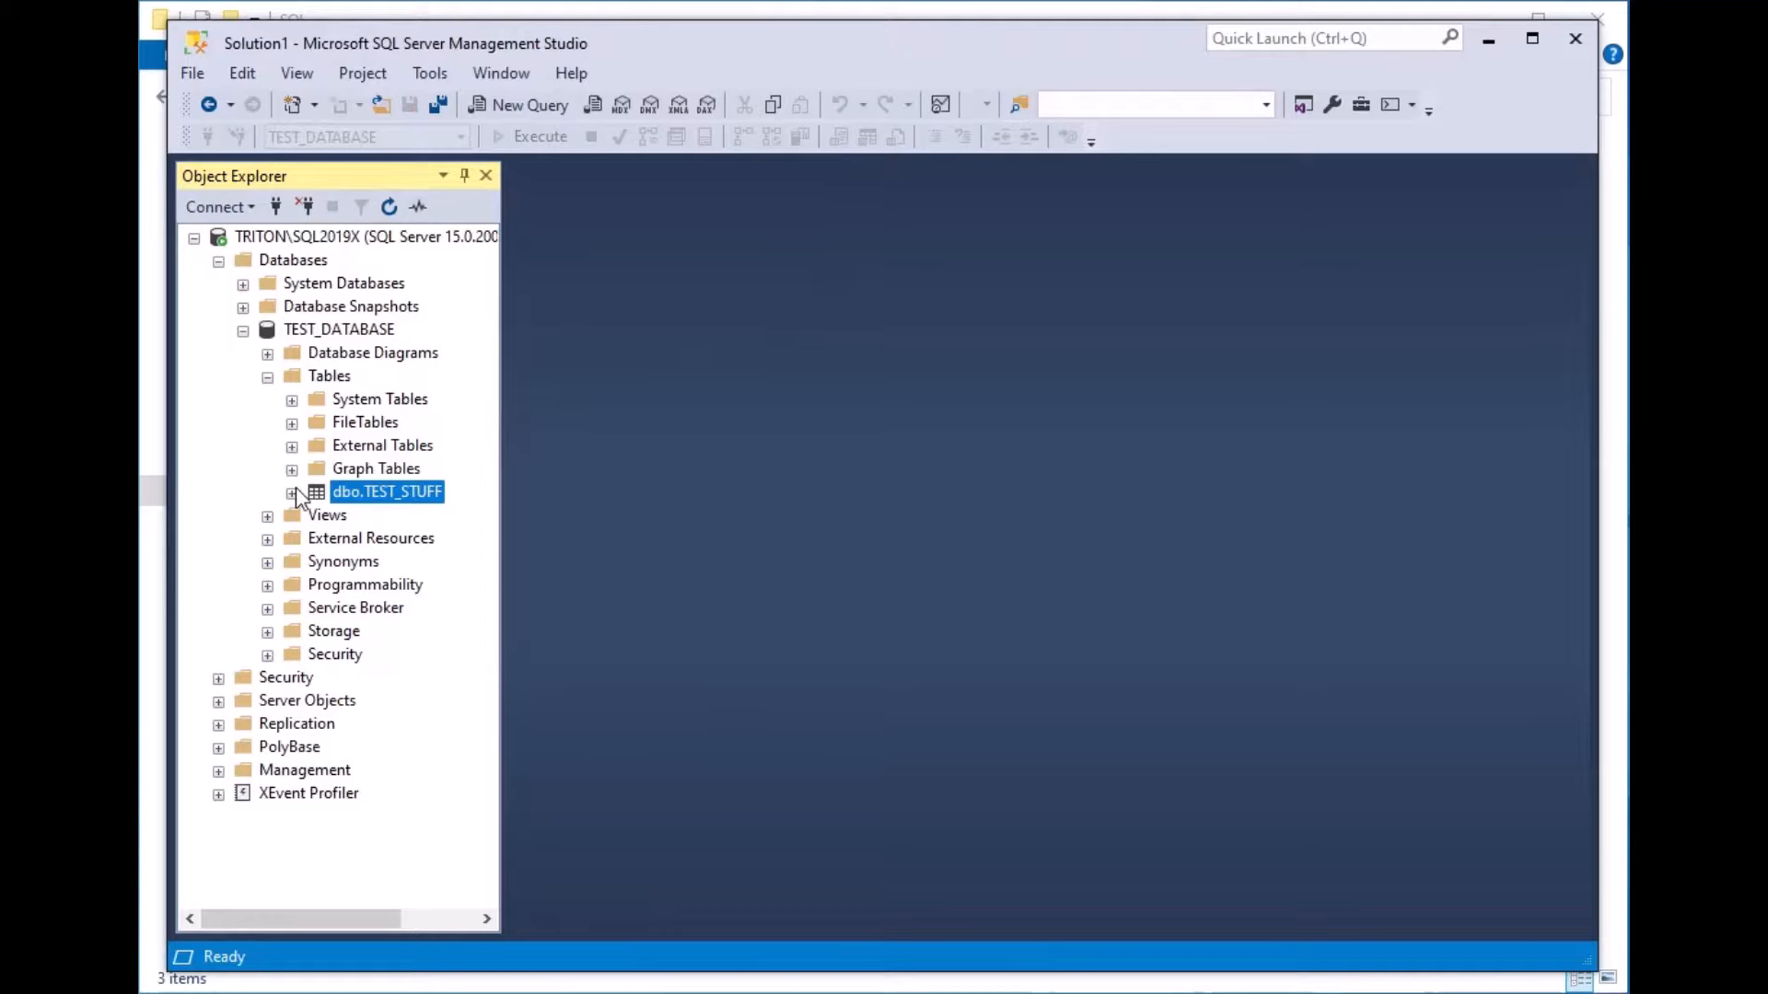
left_click(267, 376)
left_click(242, 331)
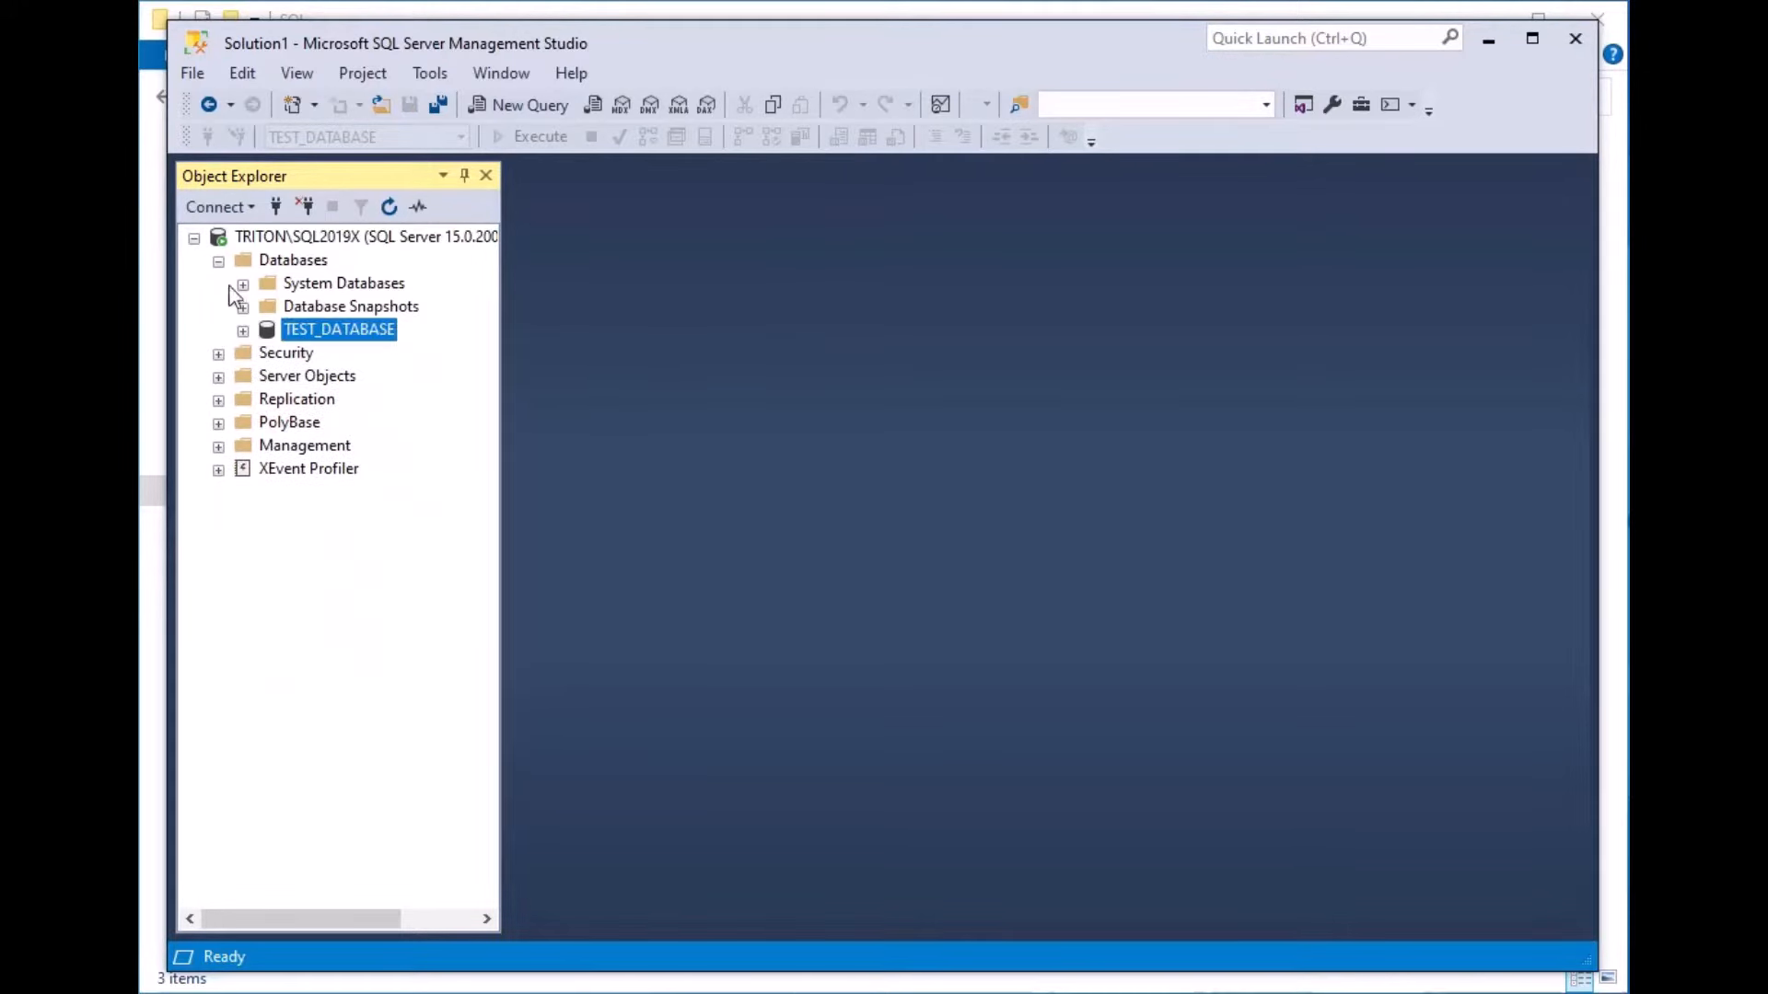
left_click(219, 261)
left_click(256, 238)
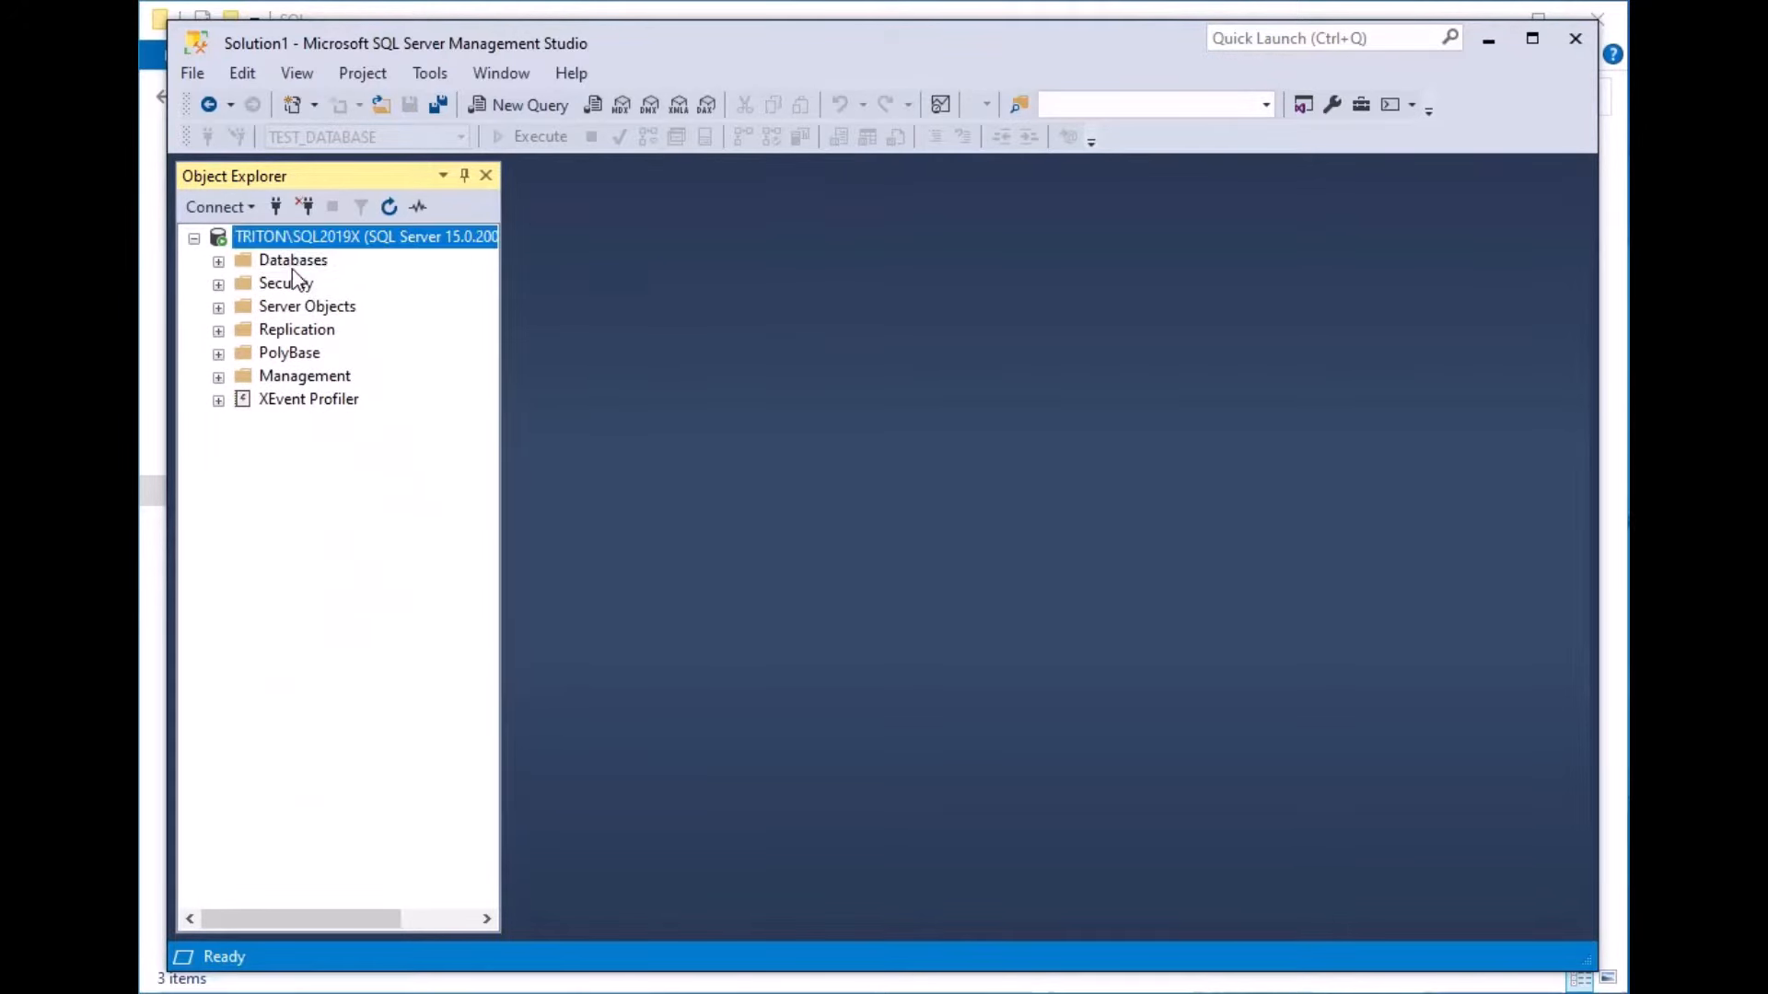
left_click(305, 205)
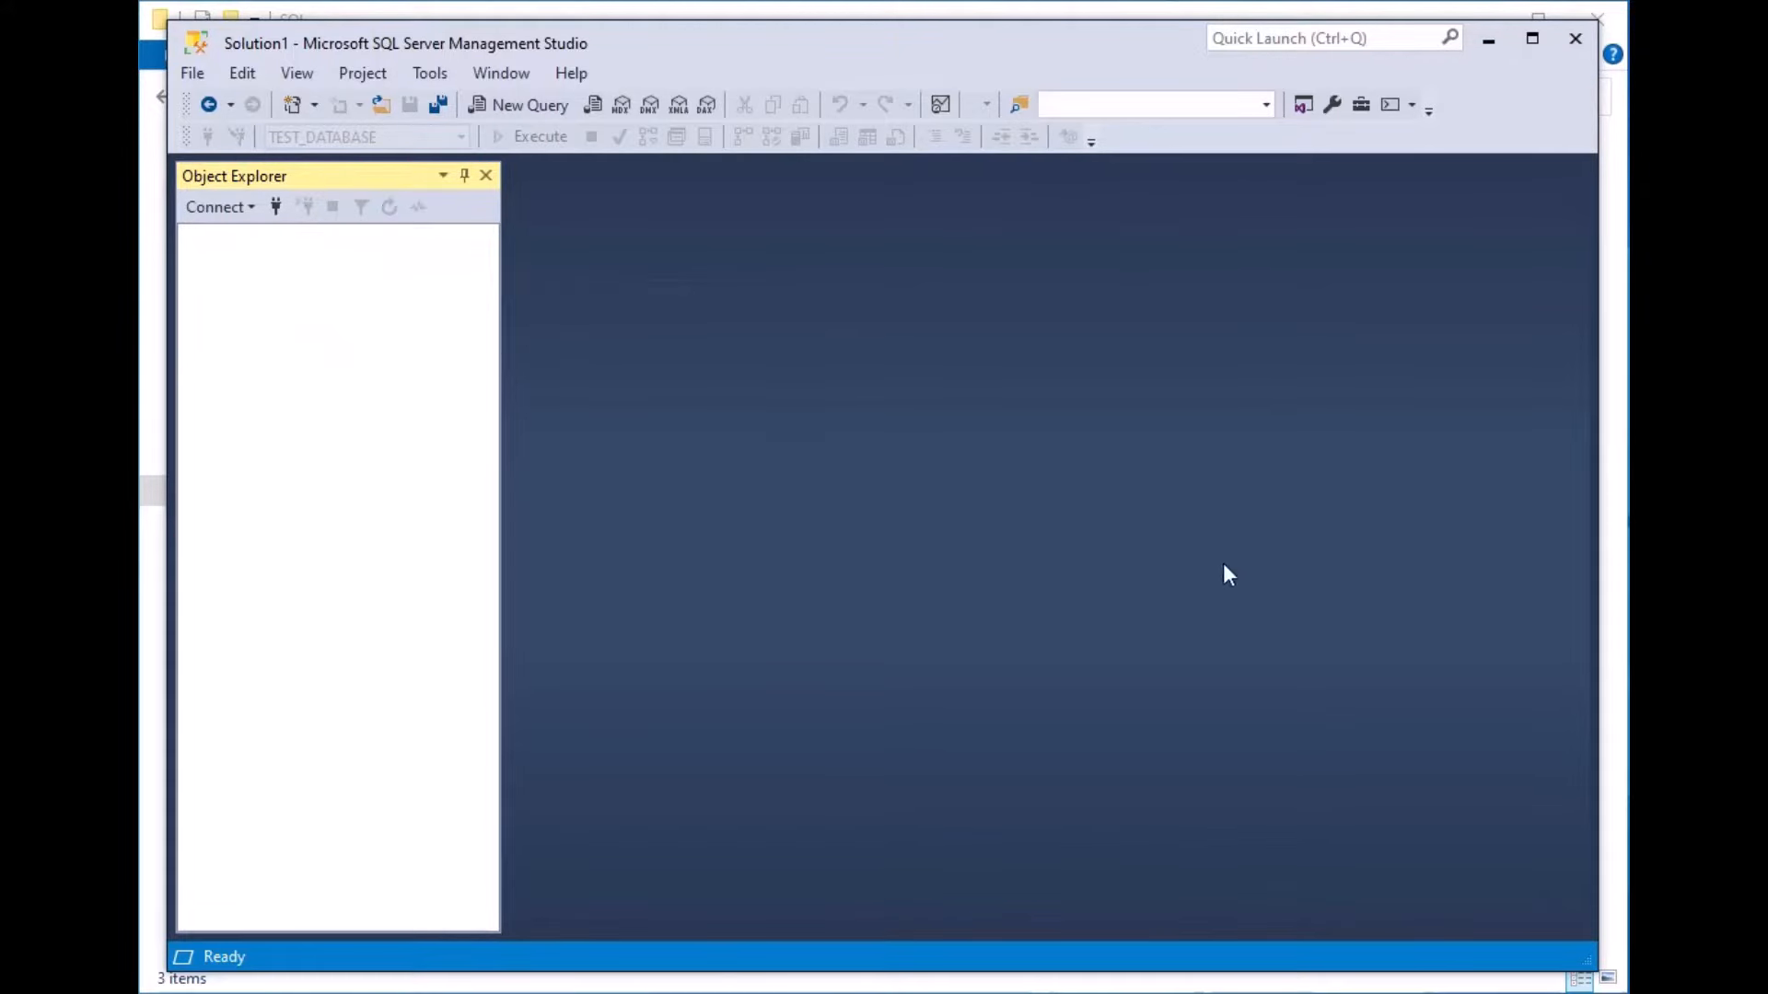
- Reconnect to TRITON\SQL2019X using SQL Server Authentication with the login sa and the account password
mouse_move(1086, 35)
left_mouse_down()
mouse_move(1176, 442)
mouse_move(1062, 86)
mouse_move(1077, 42)
left_mouse_up()
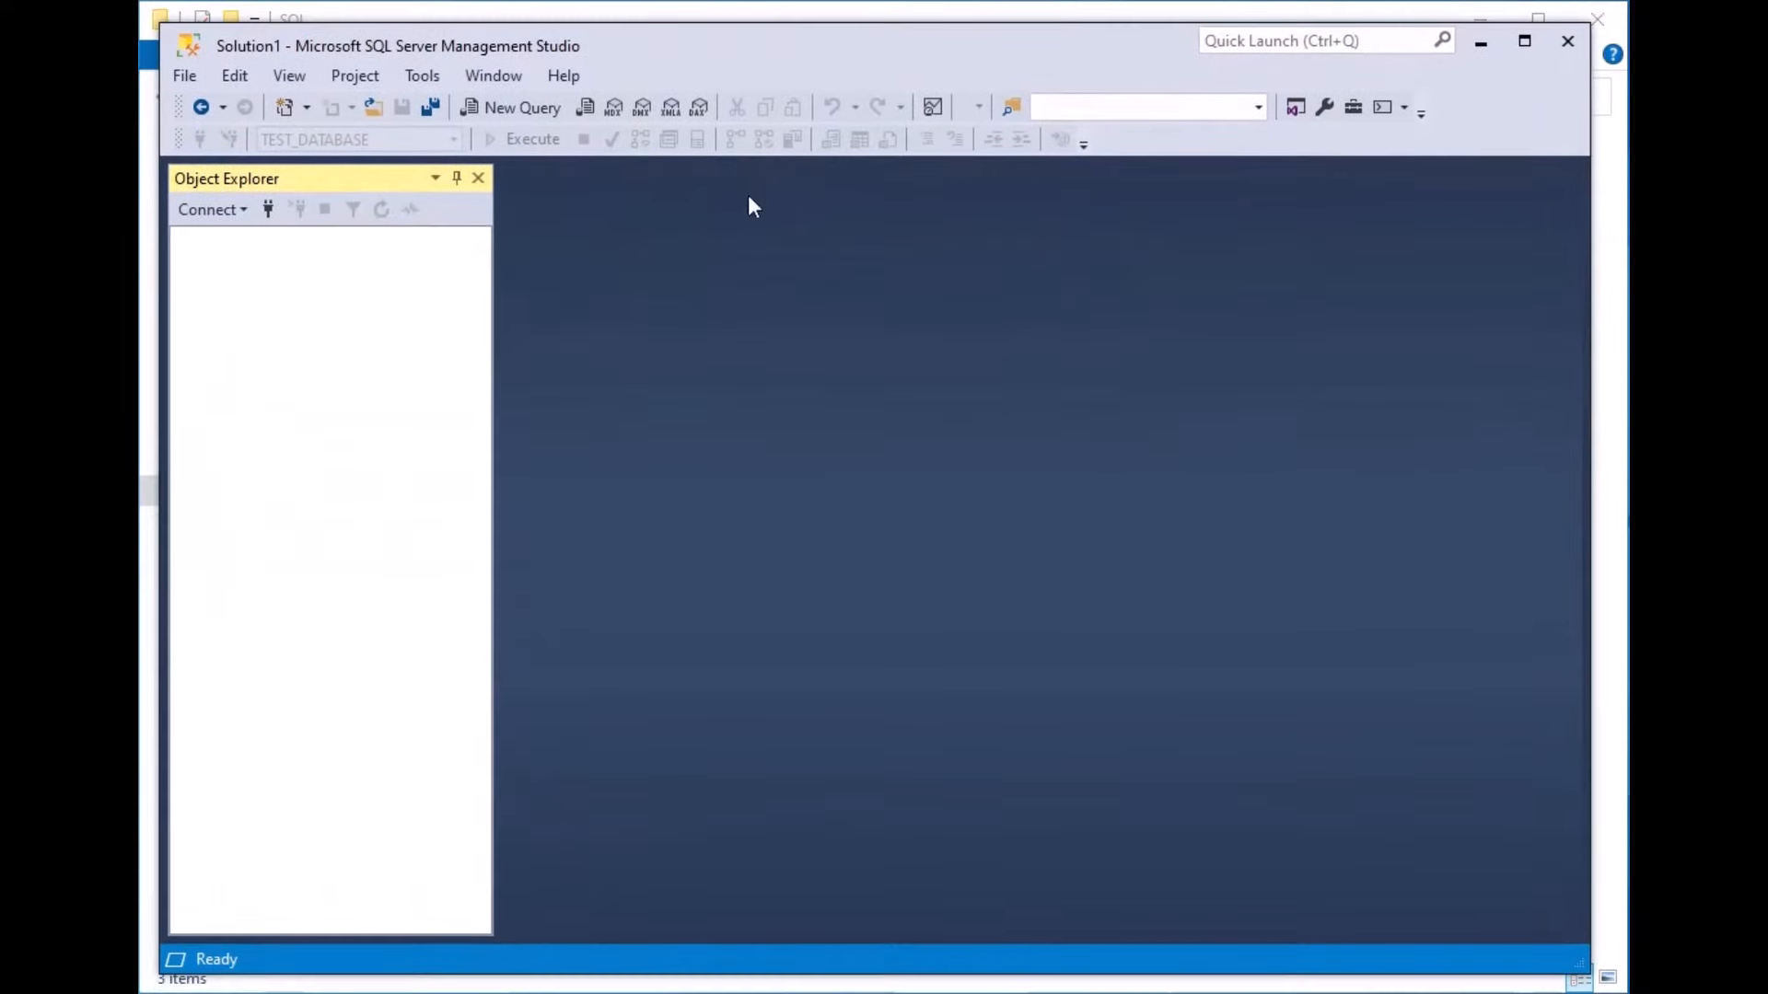
left_click(268, 210)
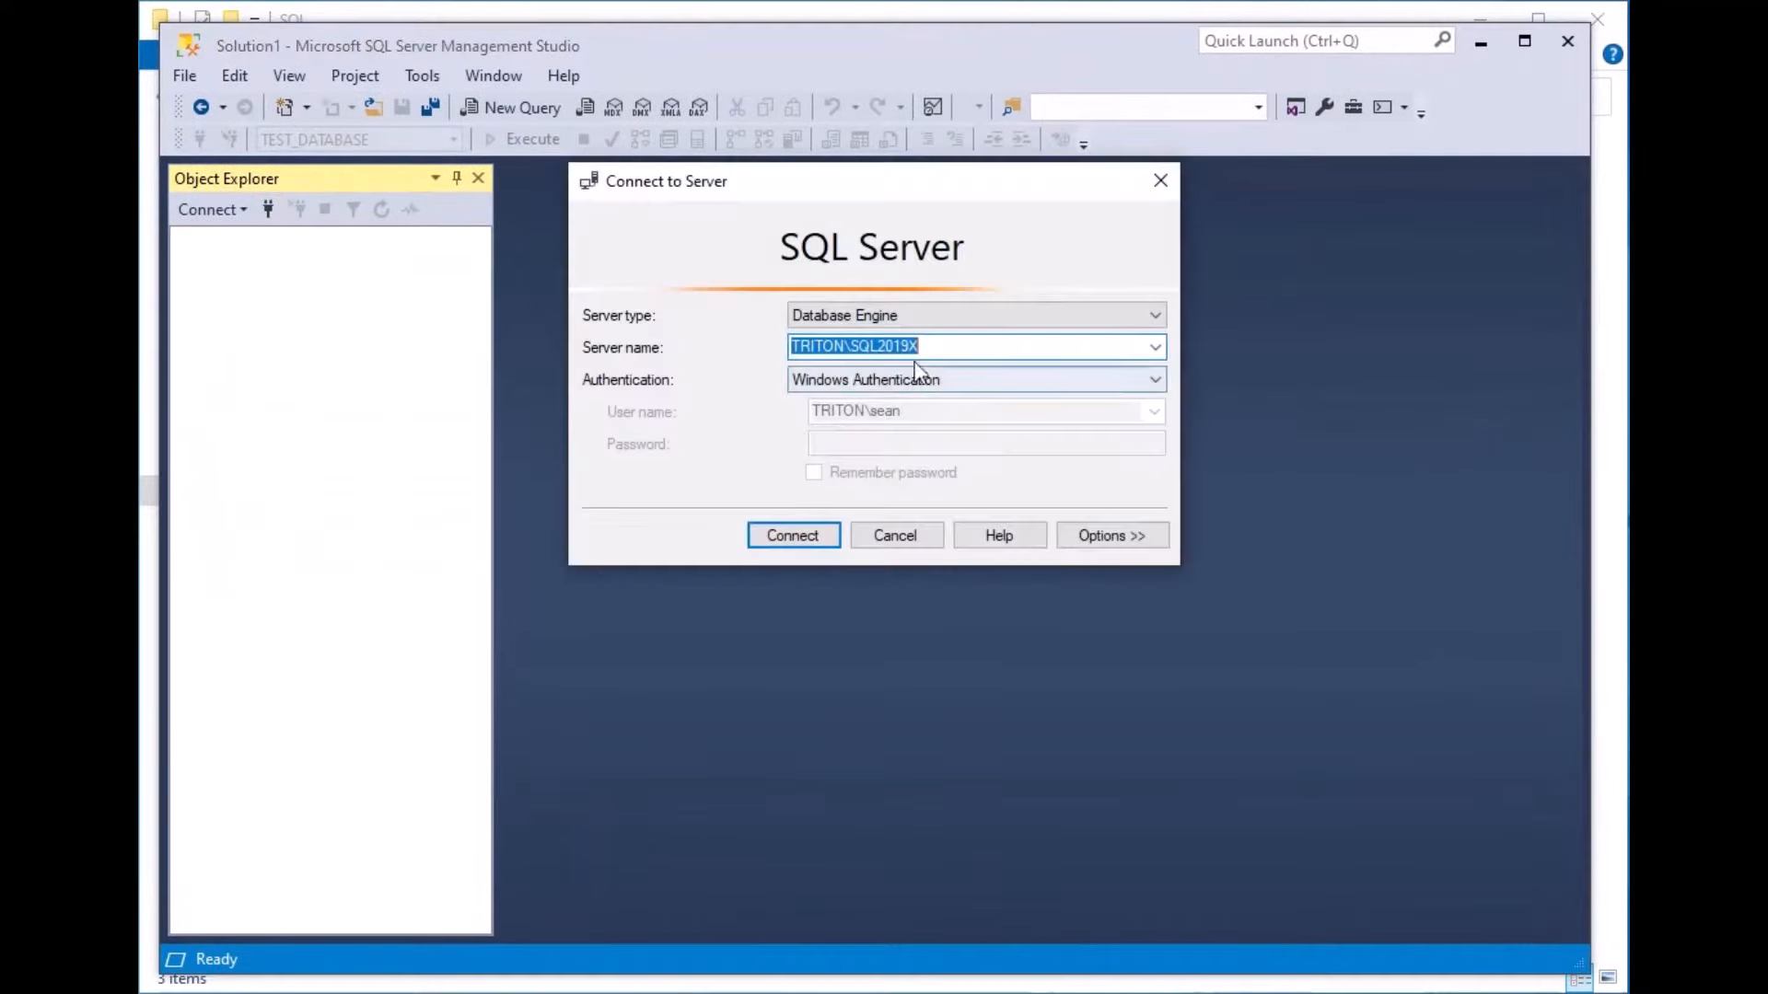
left_click(1047, 378)
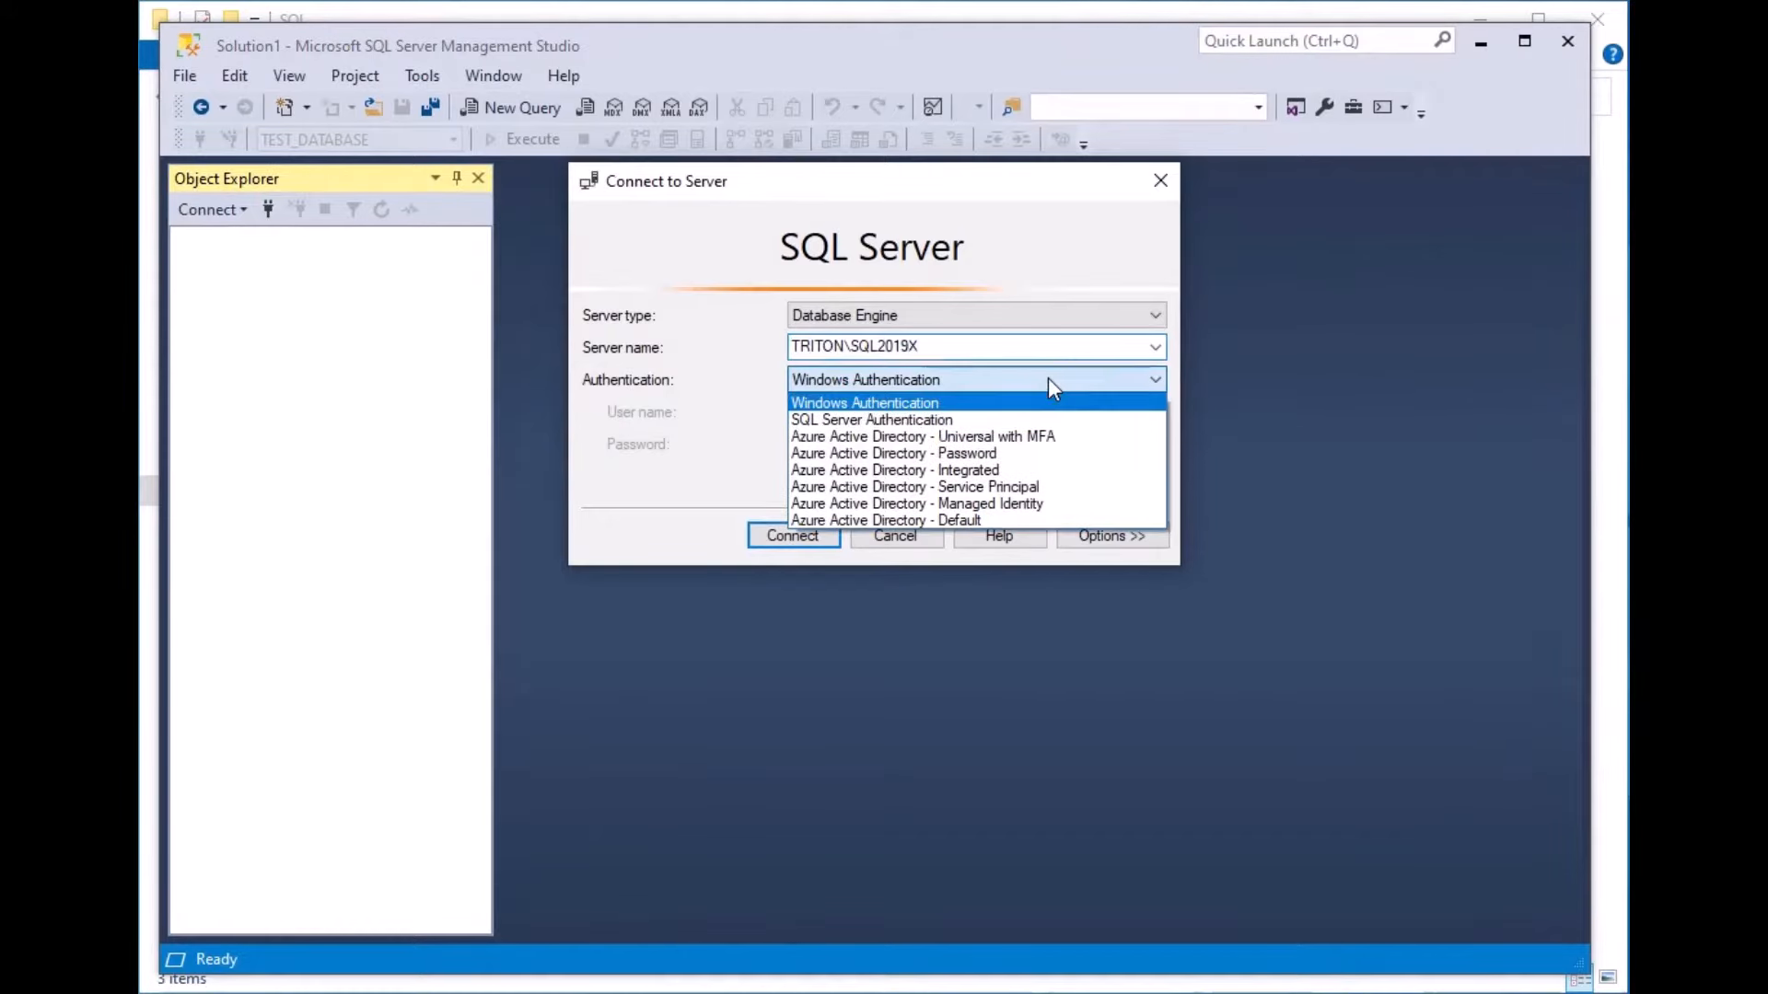
left_click(931, 422)
left_click(960, 413)
type("sa")
key("Tab")
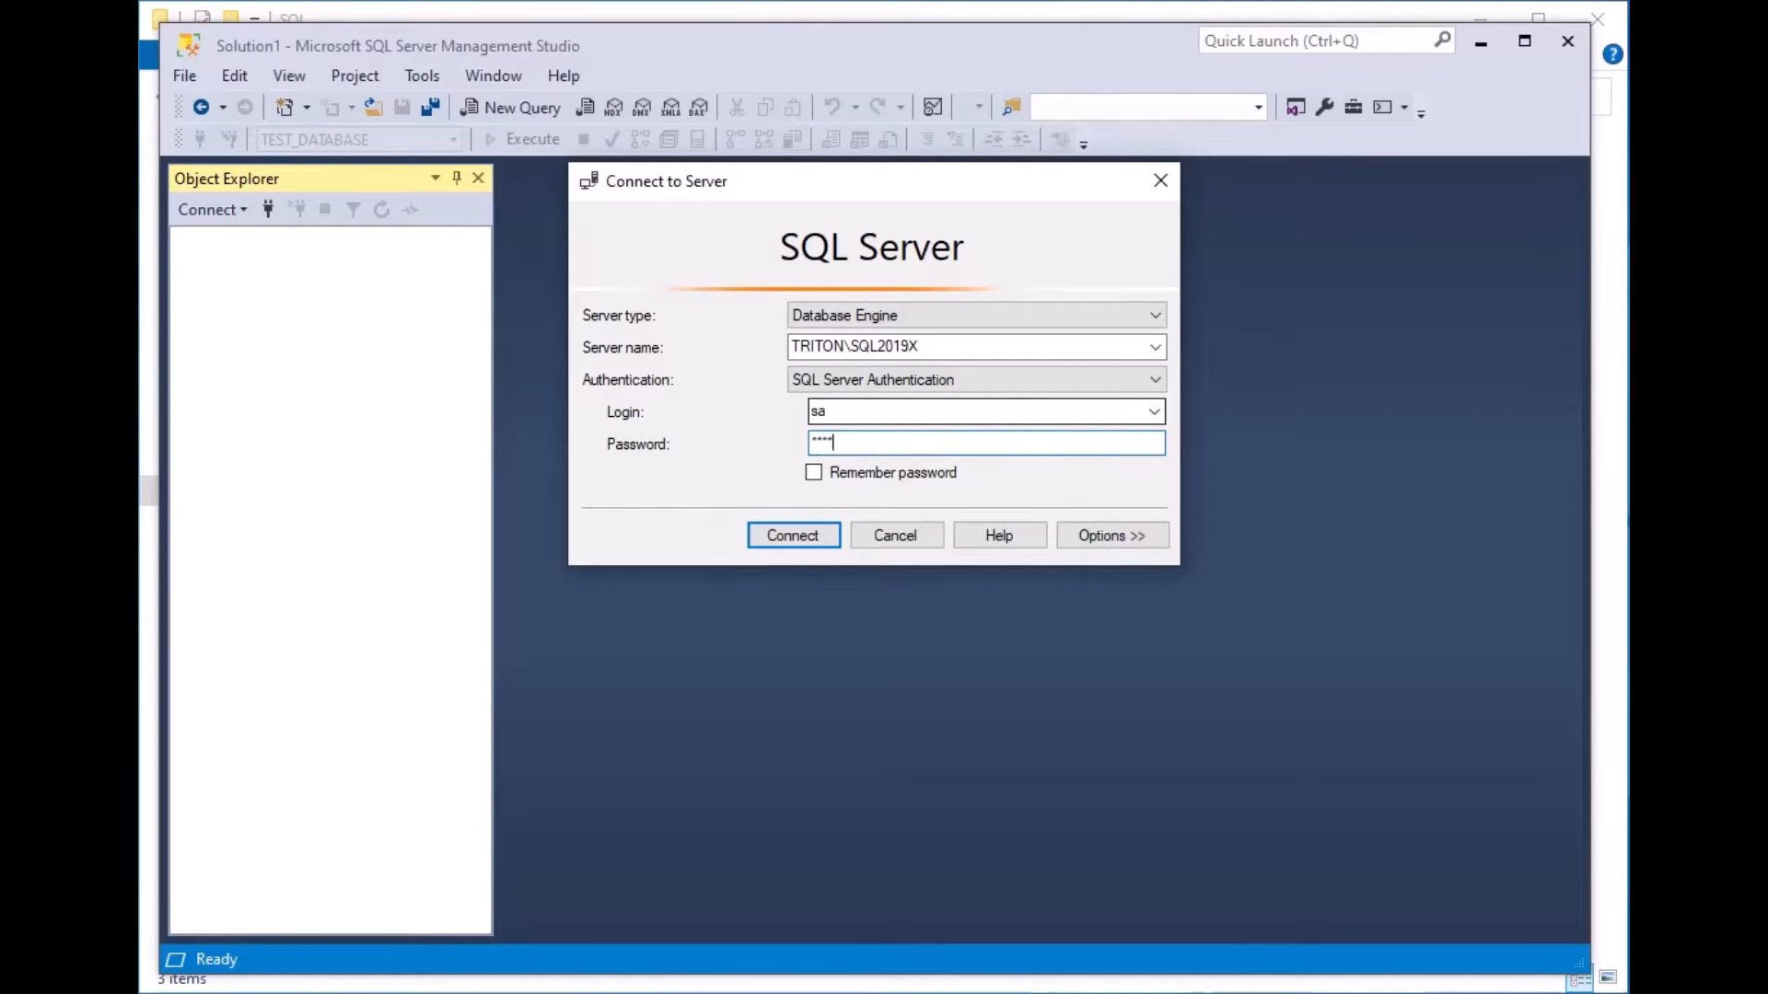
key("Return")
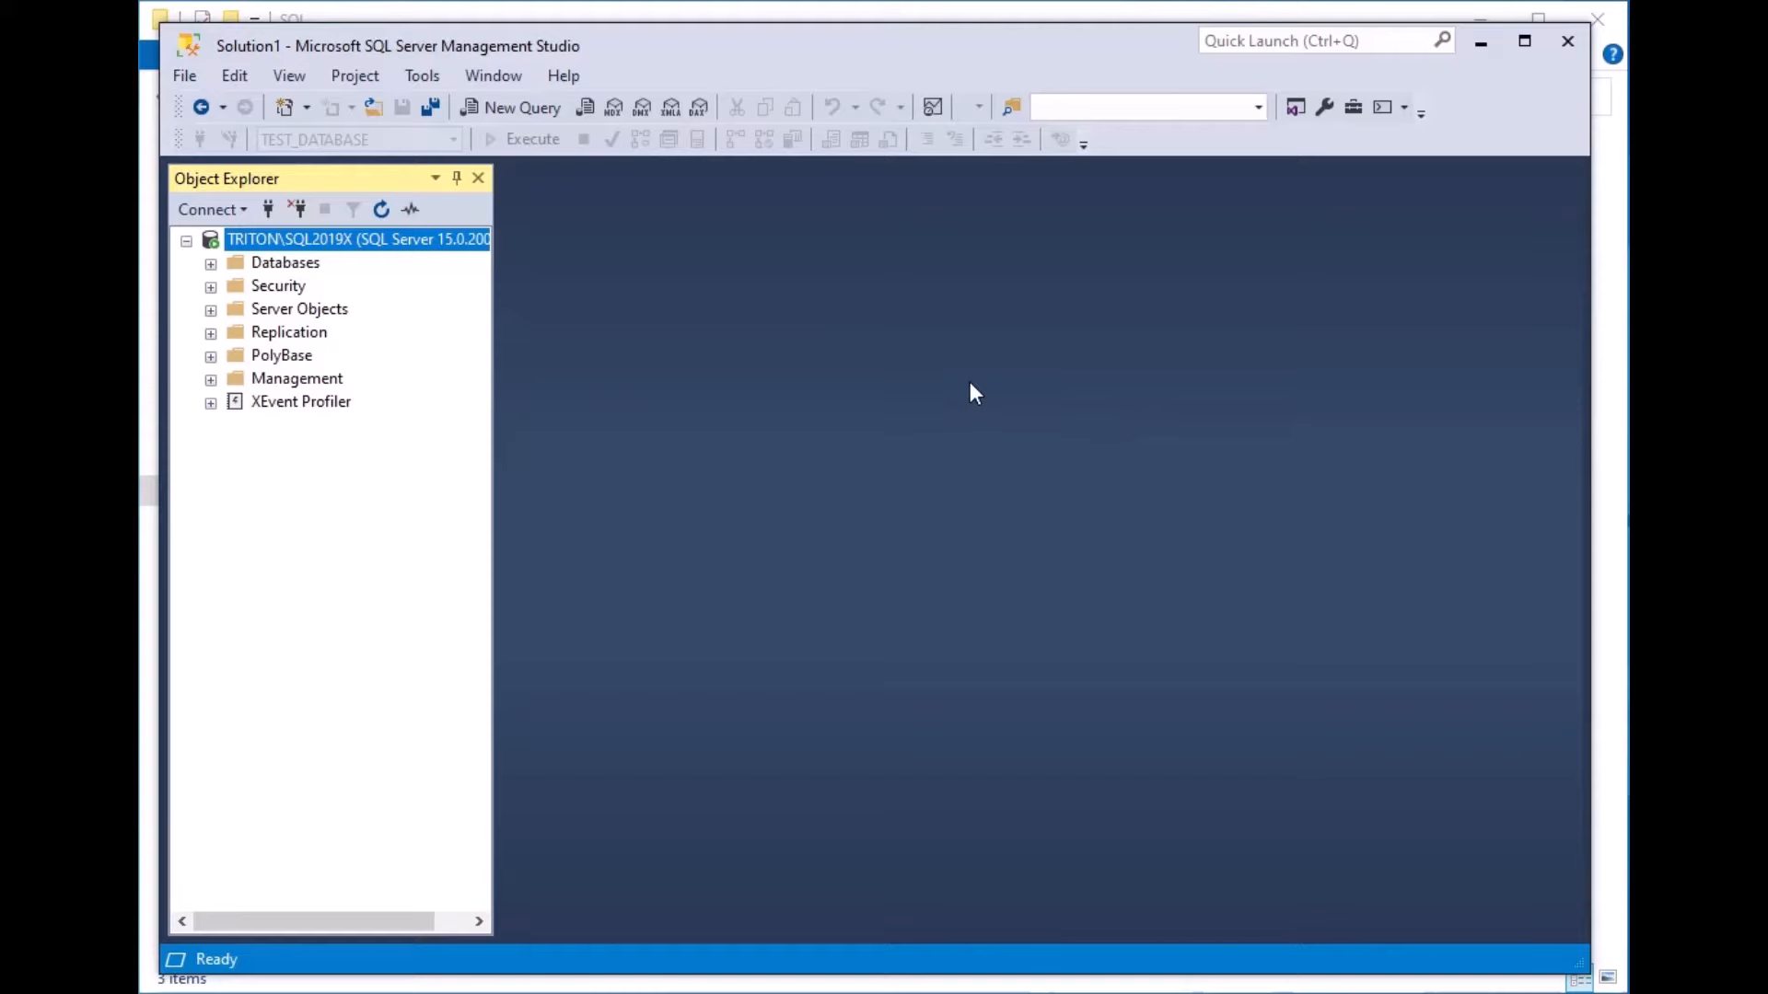
- Expand Databases, TEST_DATABASE and its Tables folder to check that the sa login can see the TEST_STUFF table
left_click(211, 264)
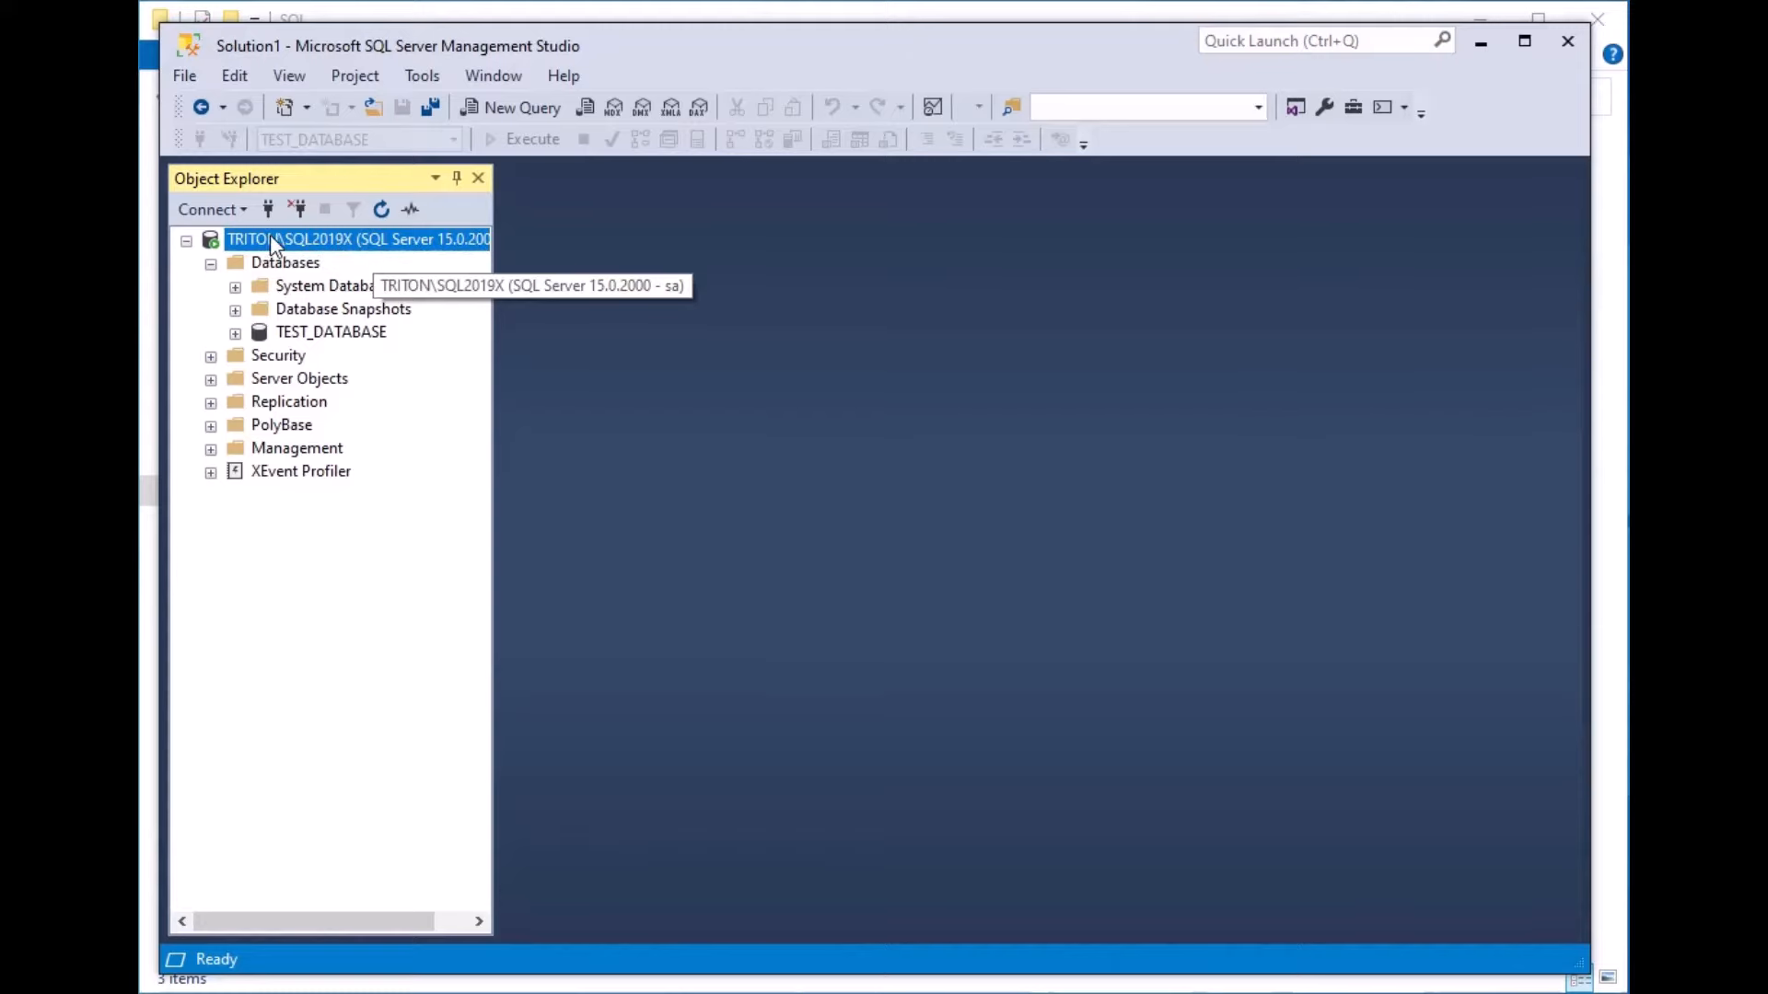
left_click(281, 333)
left_click(235, 334)
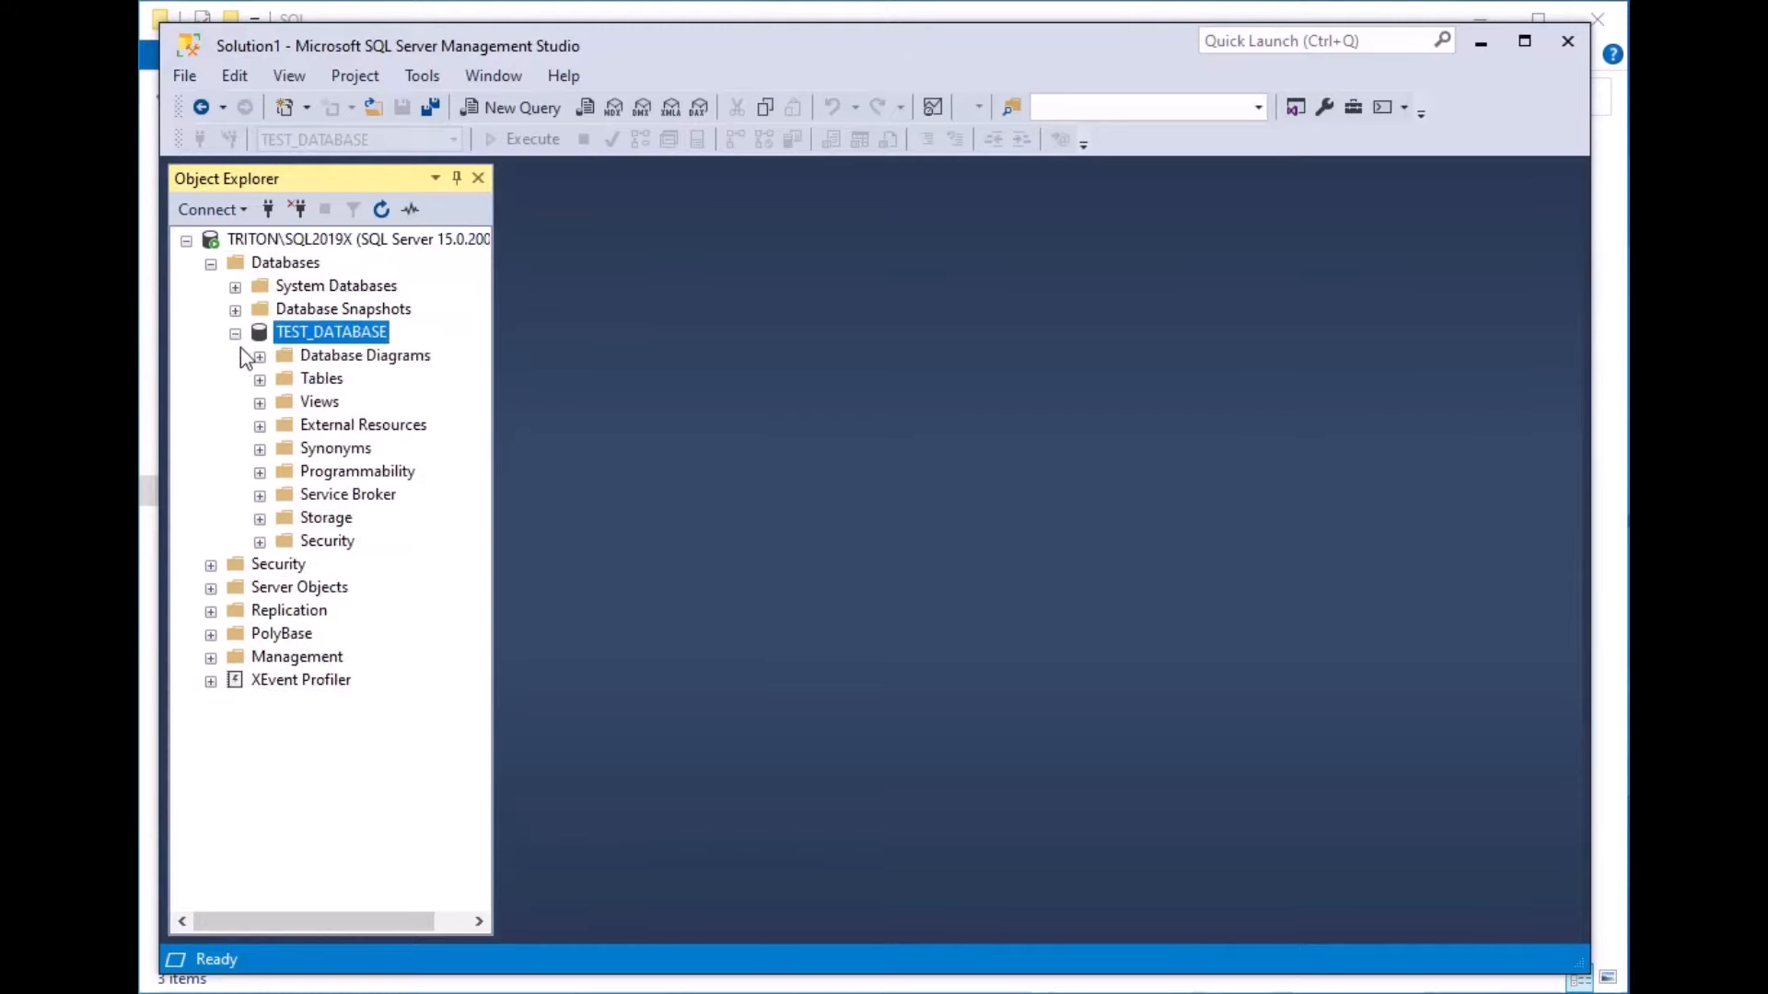
left_click(259, 380)
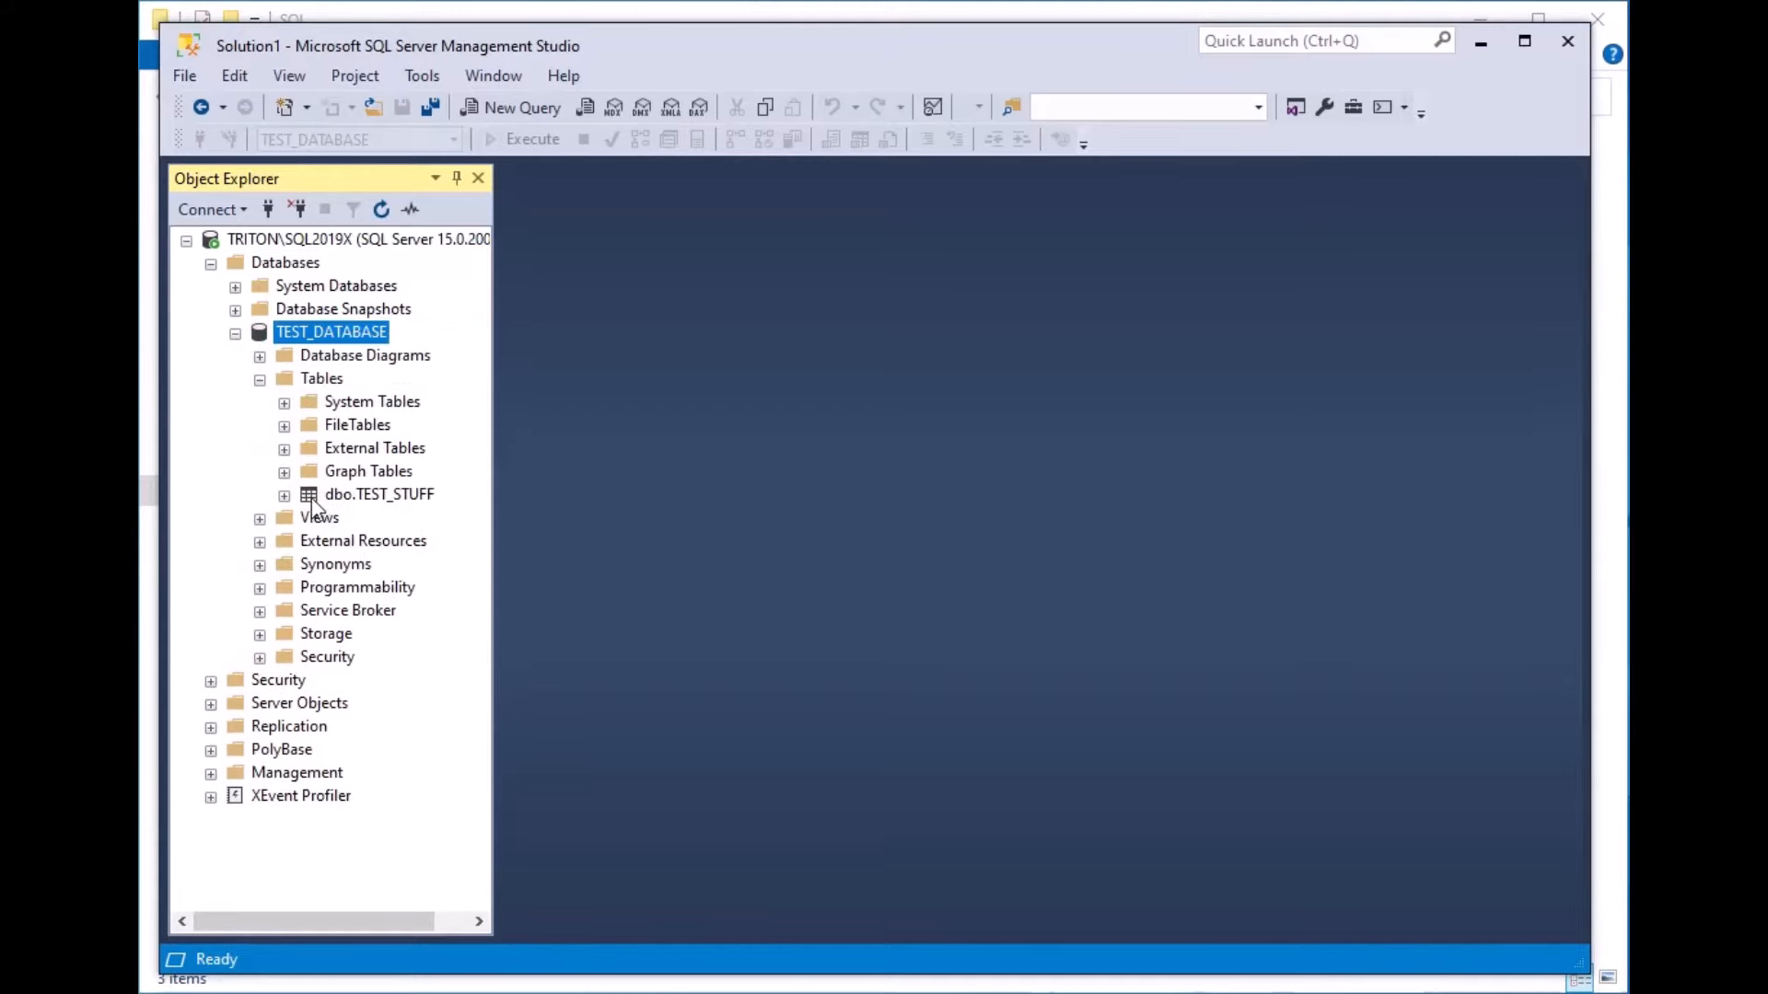